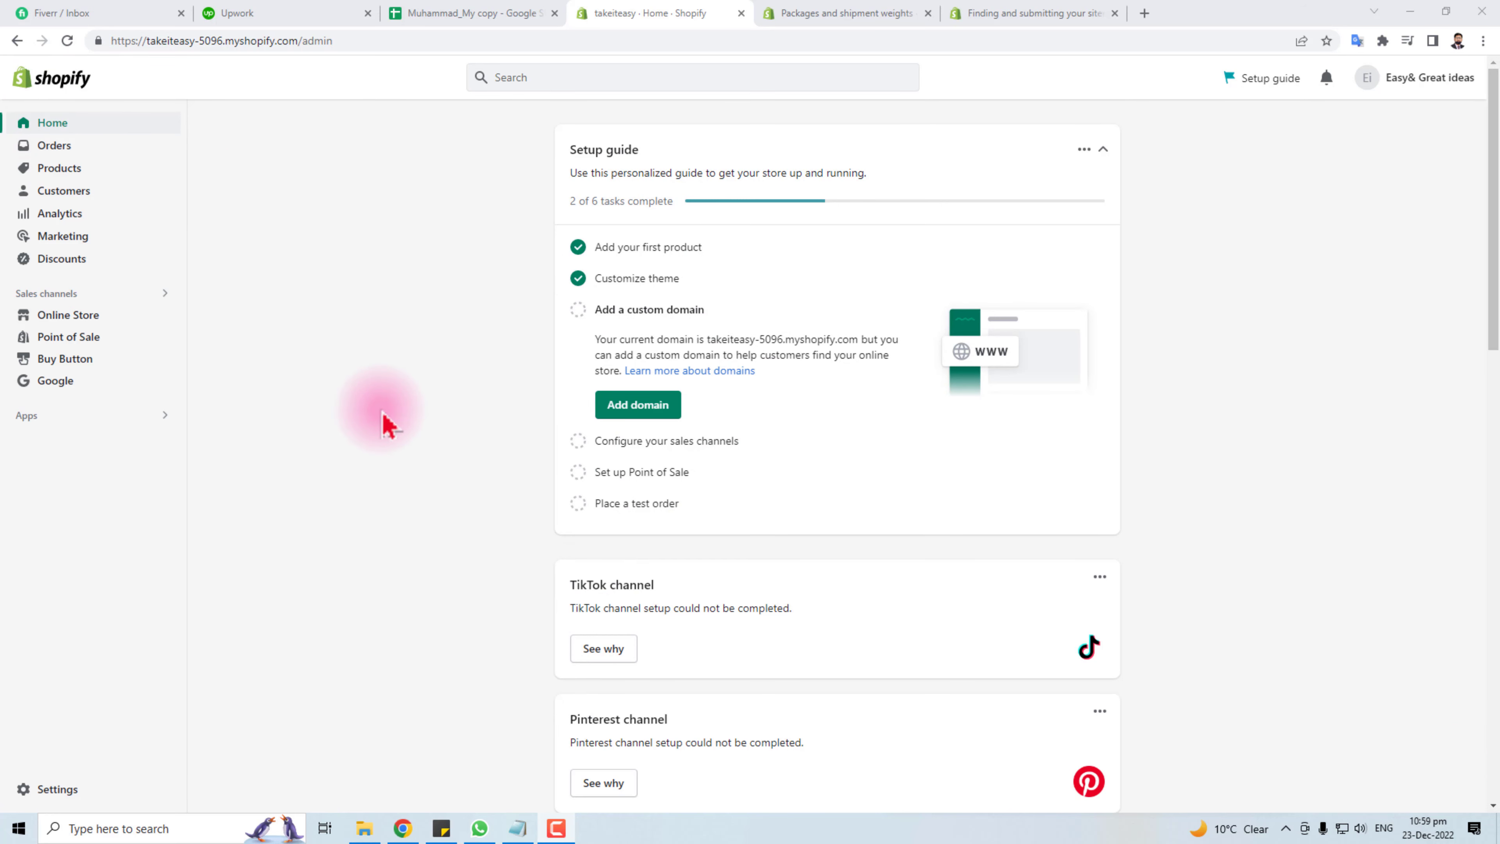
Open the store's Shipping and delivery settings and look over the general shipping rates section.
{"action": "left_click", "coordinate": [58, 791]}
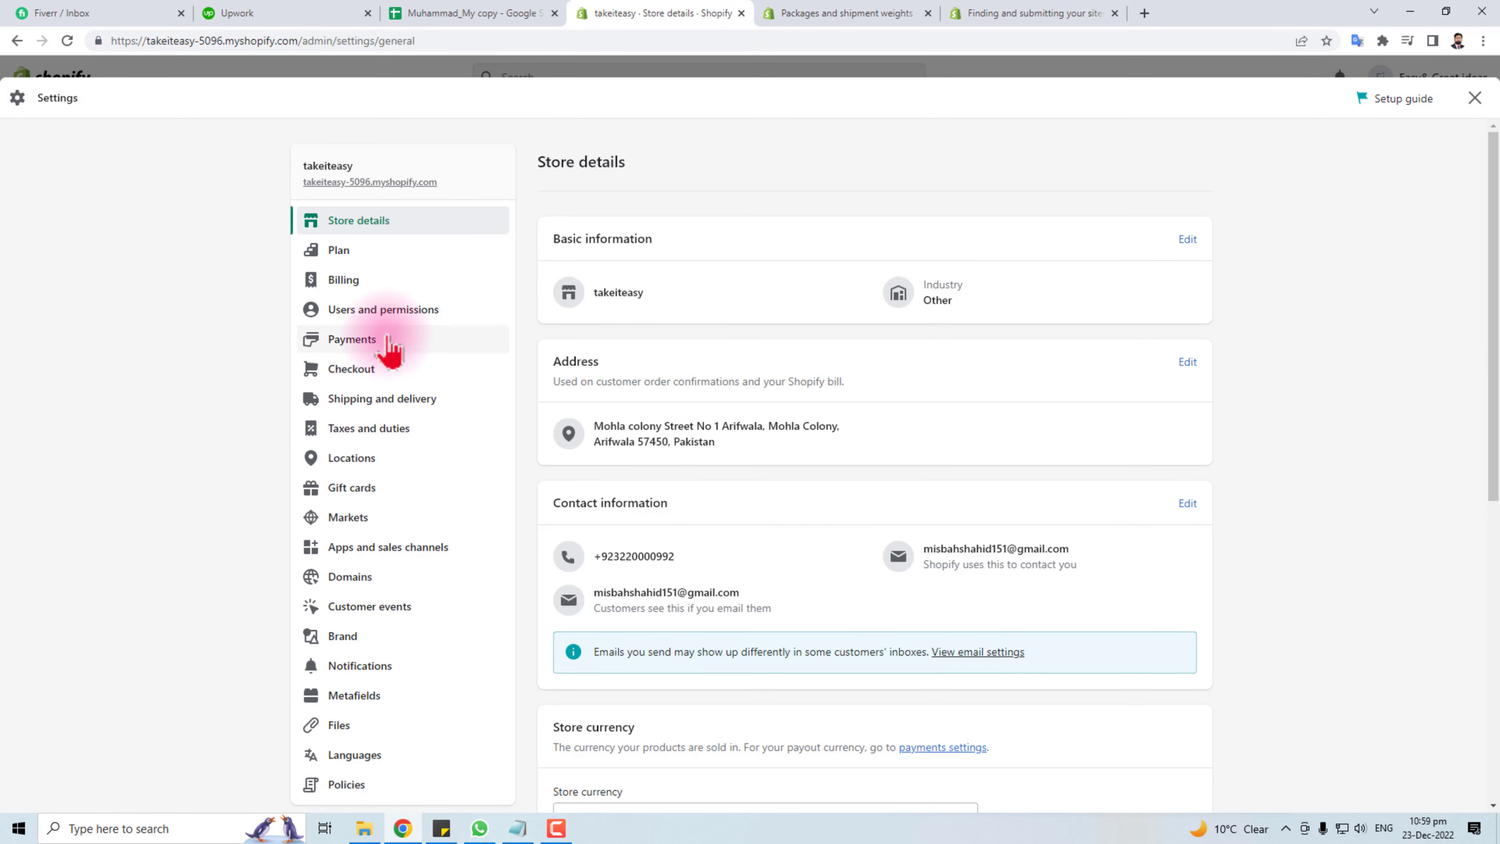
{"action": "left_click", "coordinate": [385, 408]}
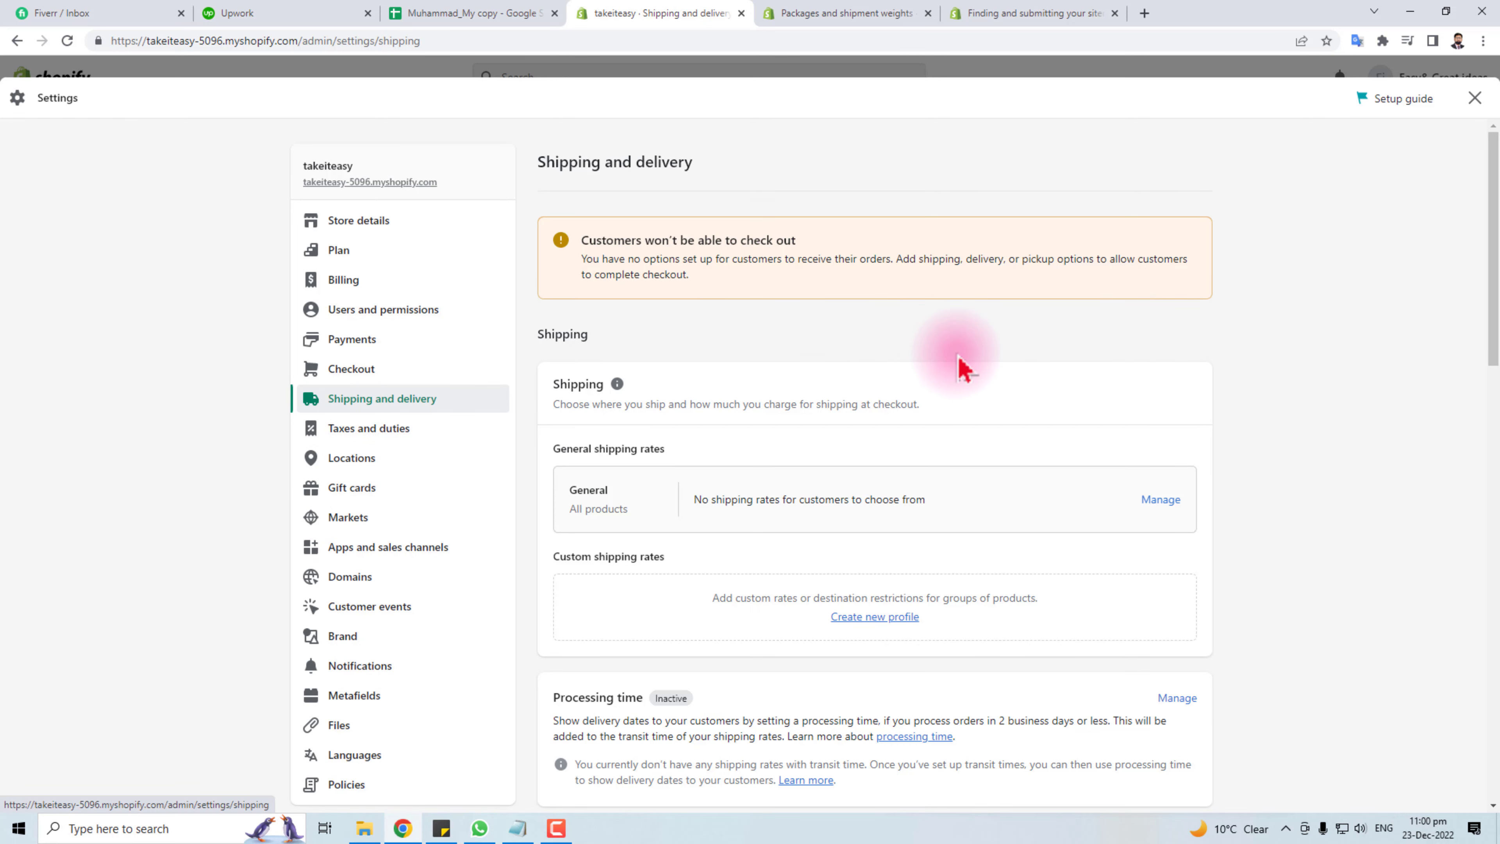
{"action": "left_click_drag", "start_coordinate": [582, 240], "coordinate": [795, 240]}
{"action": "left_click", "coordinate": [854, 349]}
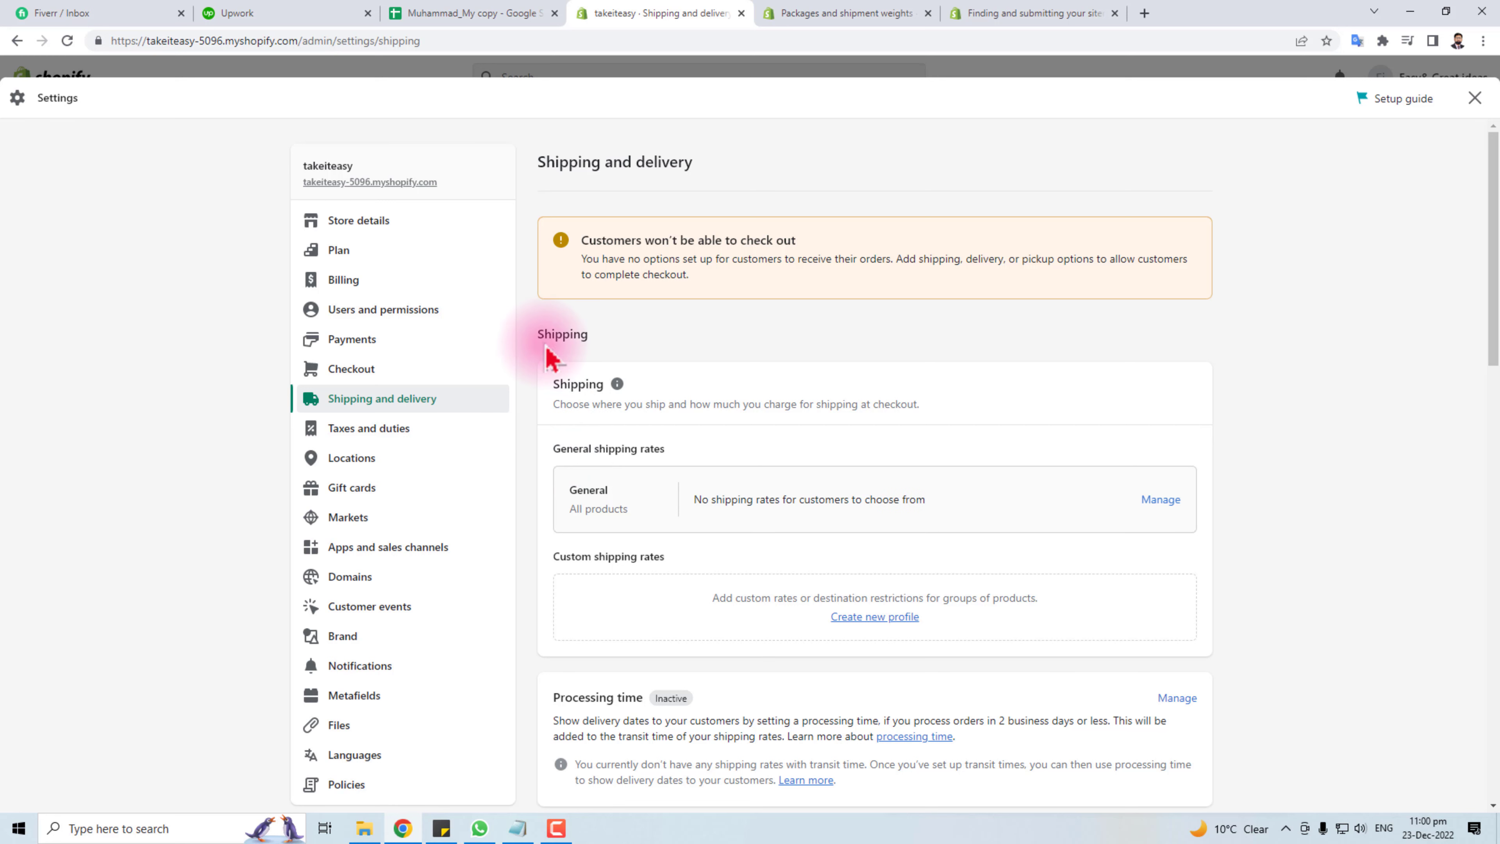
{"action": "double_click", "coordinate": [559, 335]}
{"action": "left_click_drag", "start_coordinate": [553, 382], "coordinate": [604, 382]}
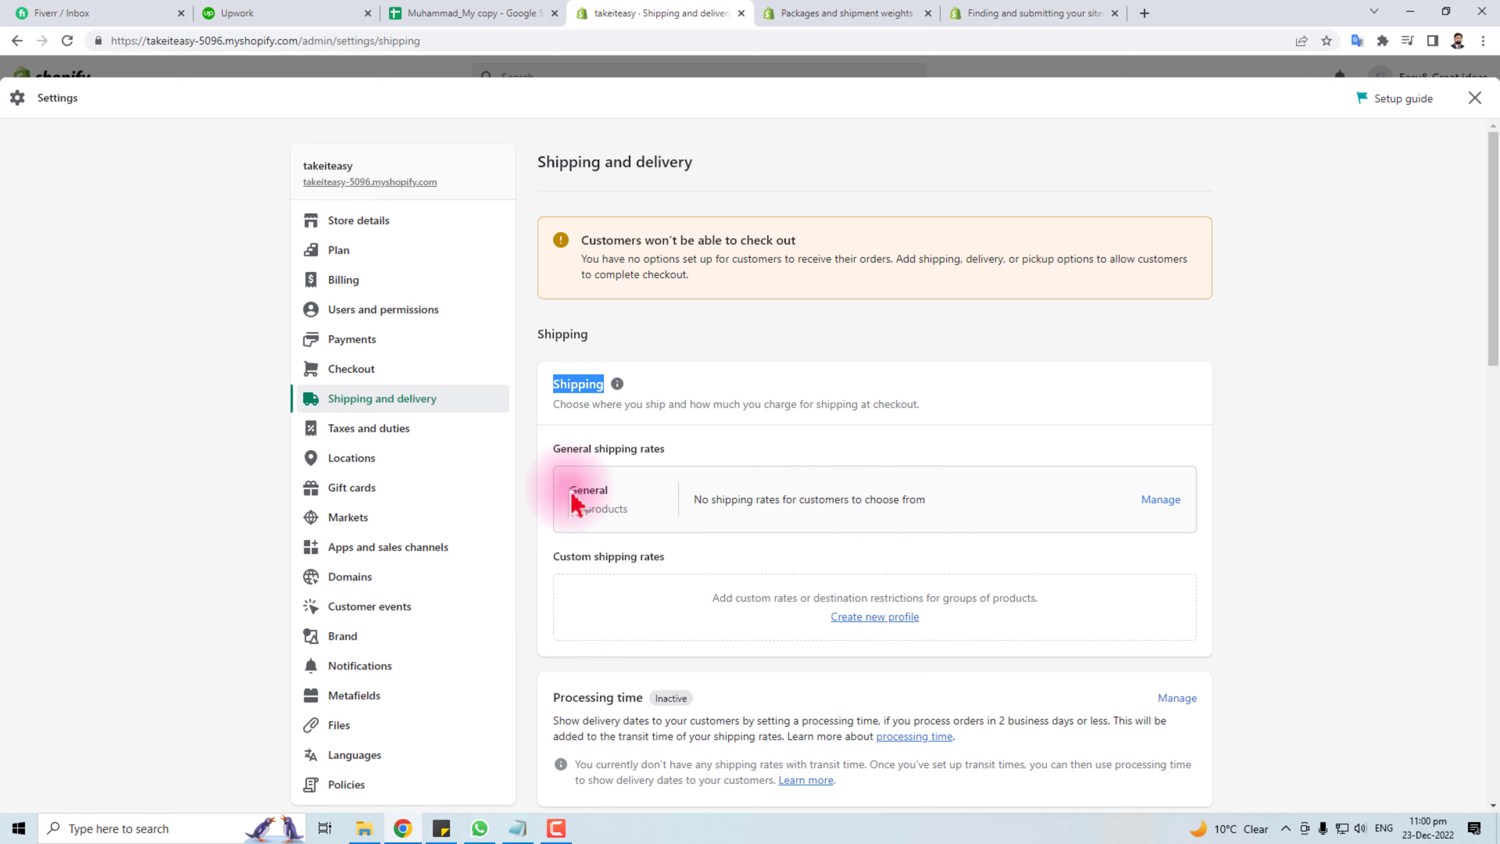
{"action": "left_click_drag", "start_coordinate": [570, 490], "coordinate": [626, 497]}
In the General shipping profile, create a shipping zone named "pakitan" that covers Pakistan.
{"action": "left_click", "coordinate": [1161, 499]}
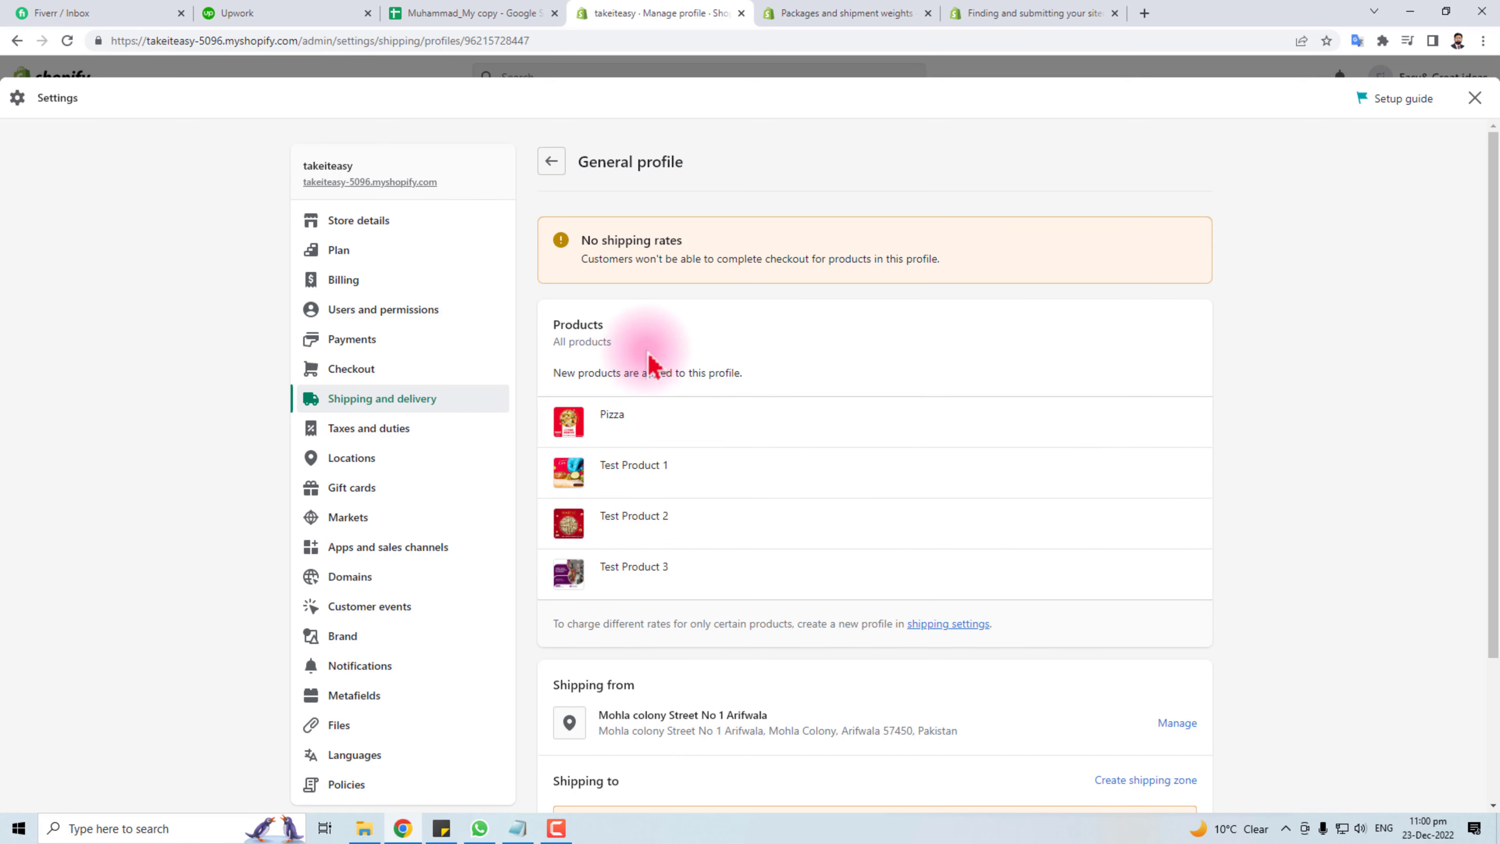
{"action": "scroll", "coordinate": [759, 550], "scroll_direction": "down", "scroll_amount": 3}
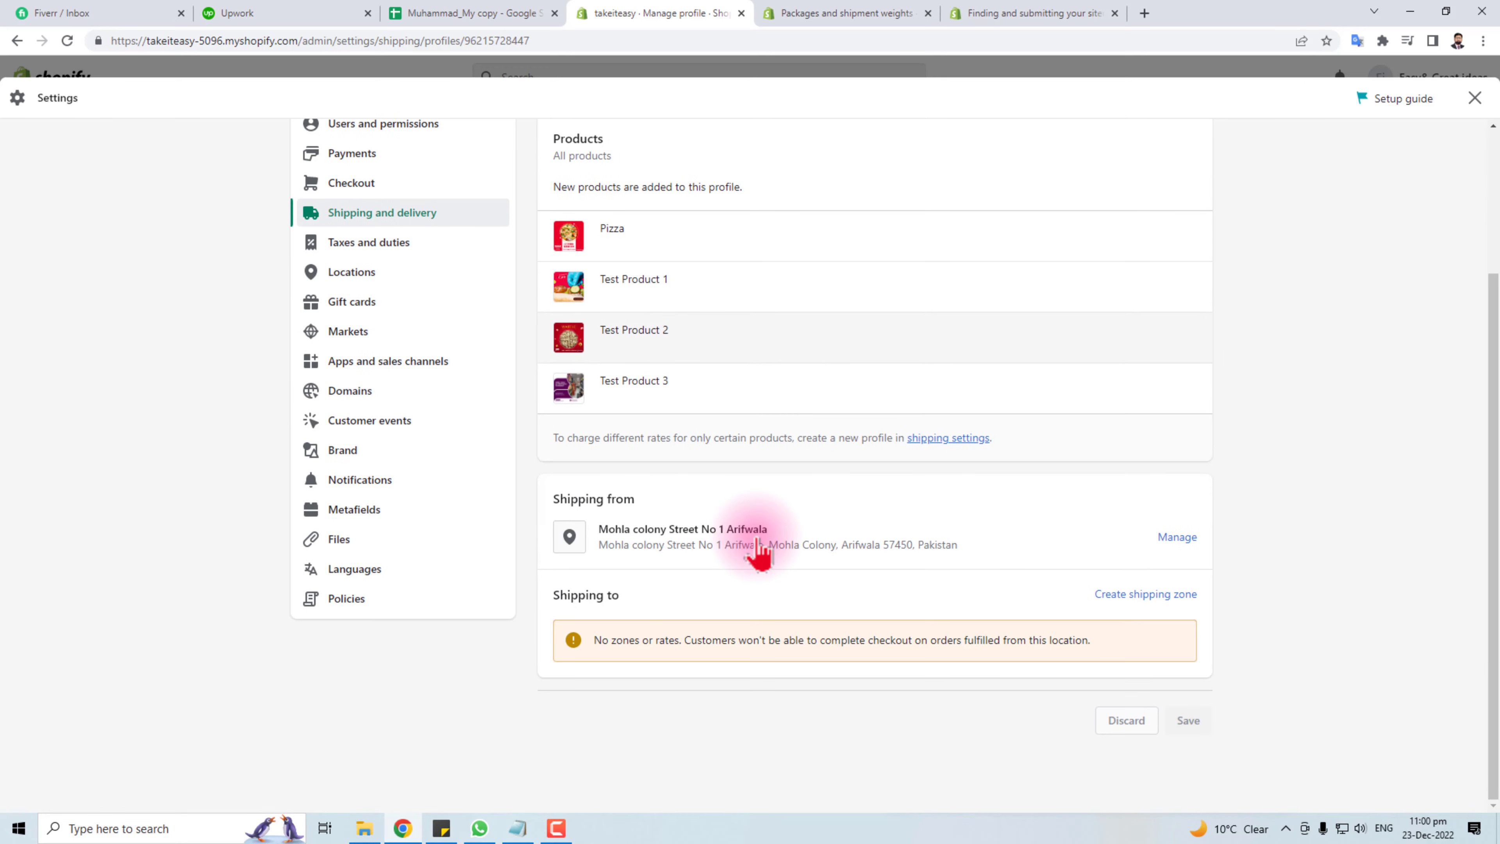
{"action": "left_click", "coordinate": [1144, 595]}
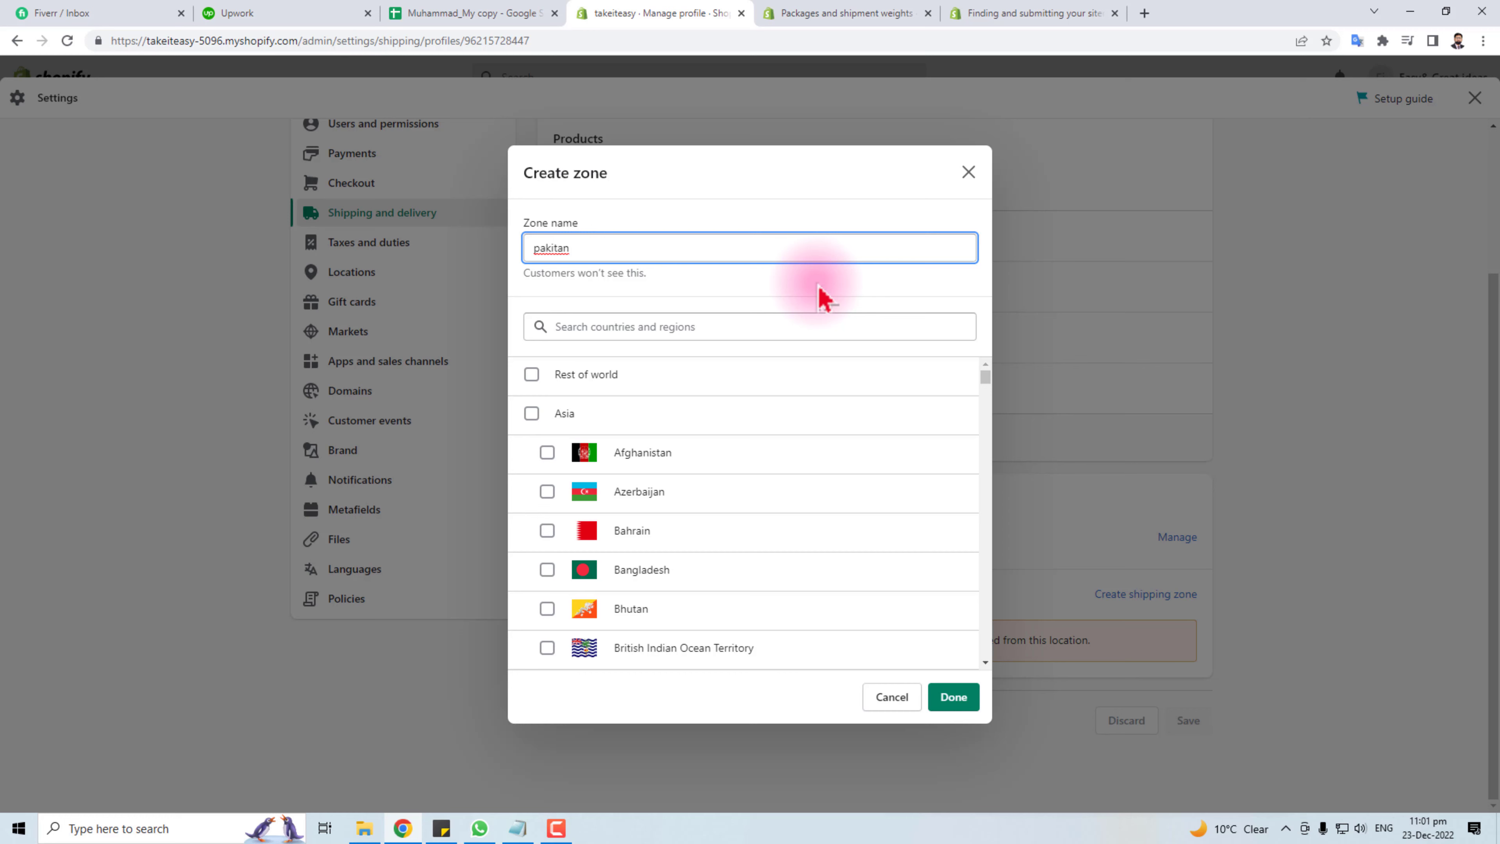
{"action": "left_click", "coordinate": [637, 326]}
{"action": "type", "text": "pakistan"}
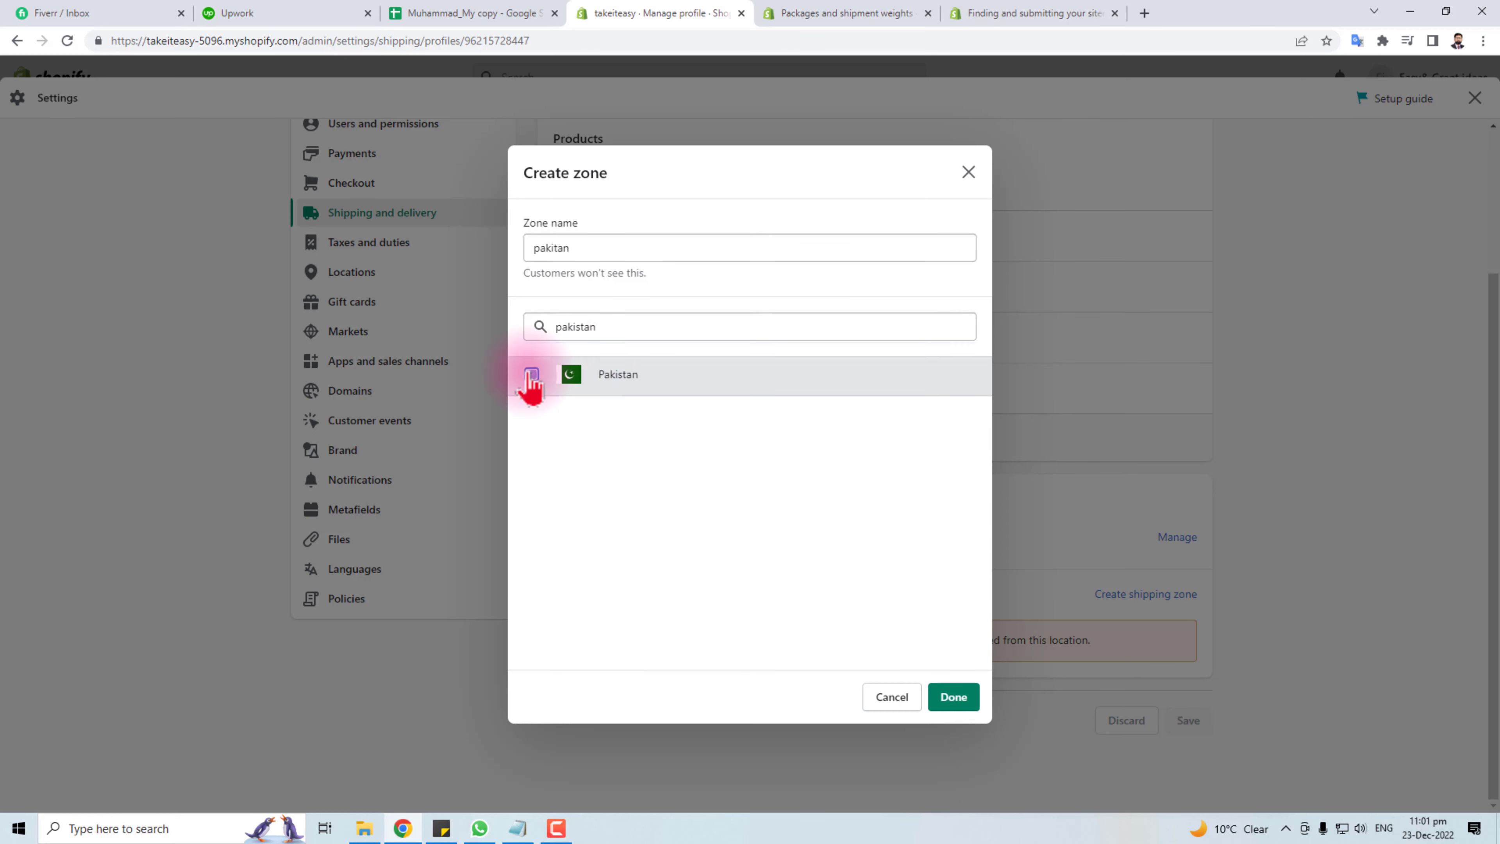
{"action": "left_click", "coordinate": [532, 373]}
{"action": "left_click", "coordinate": [953, 697]}
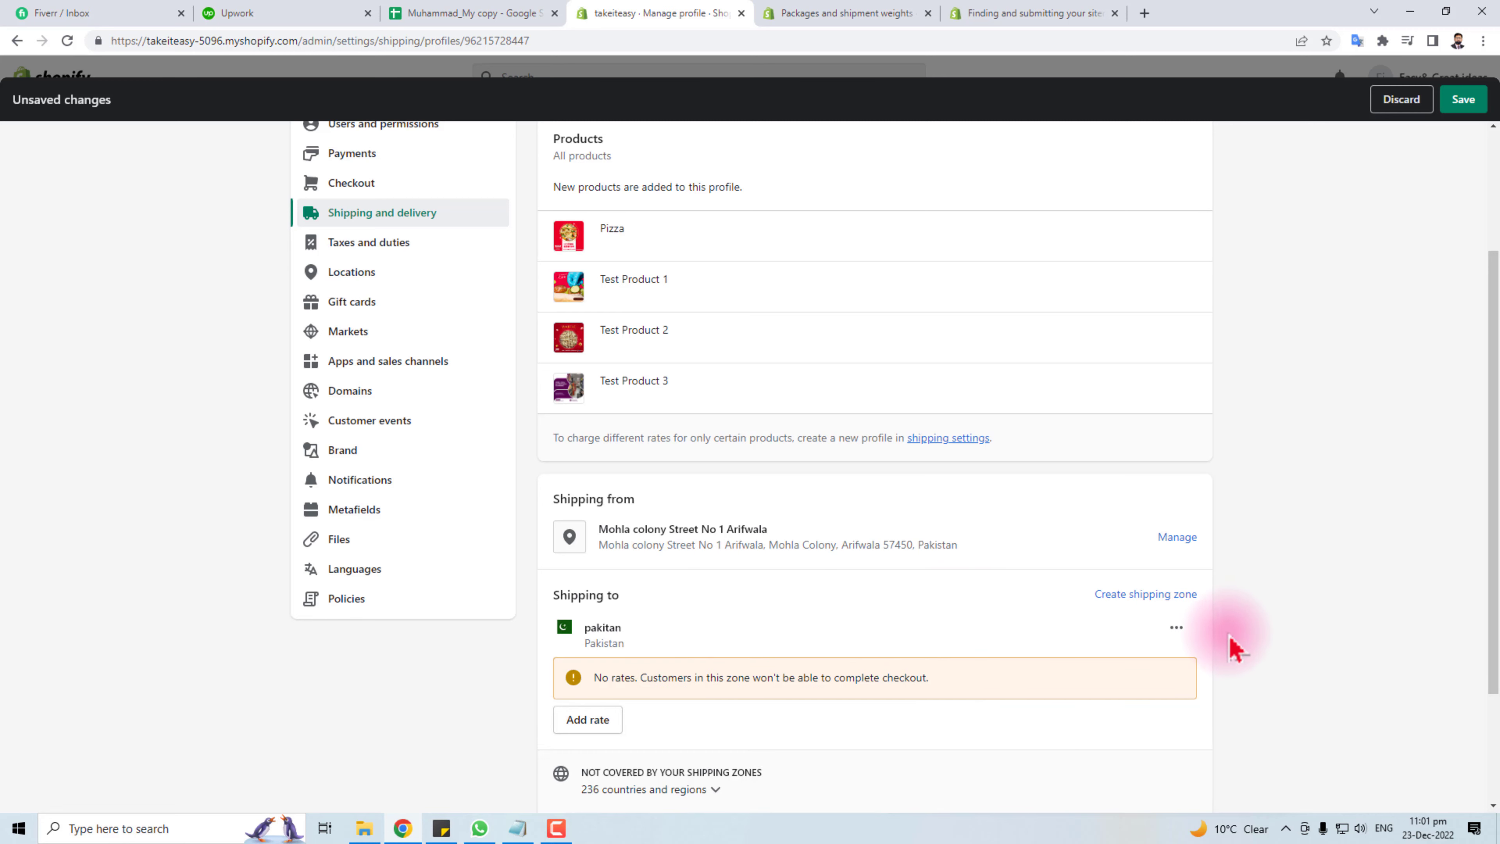
Add a self-defined rate named "Free" with a price of Rs 0.00 to the pakitan zone.
{"action": "scroll", "coordinate": [966, 644], "scroll_direction": "down", "scroll_amount": 3}
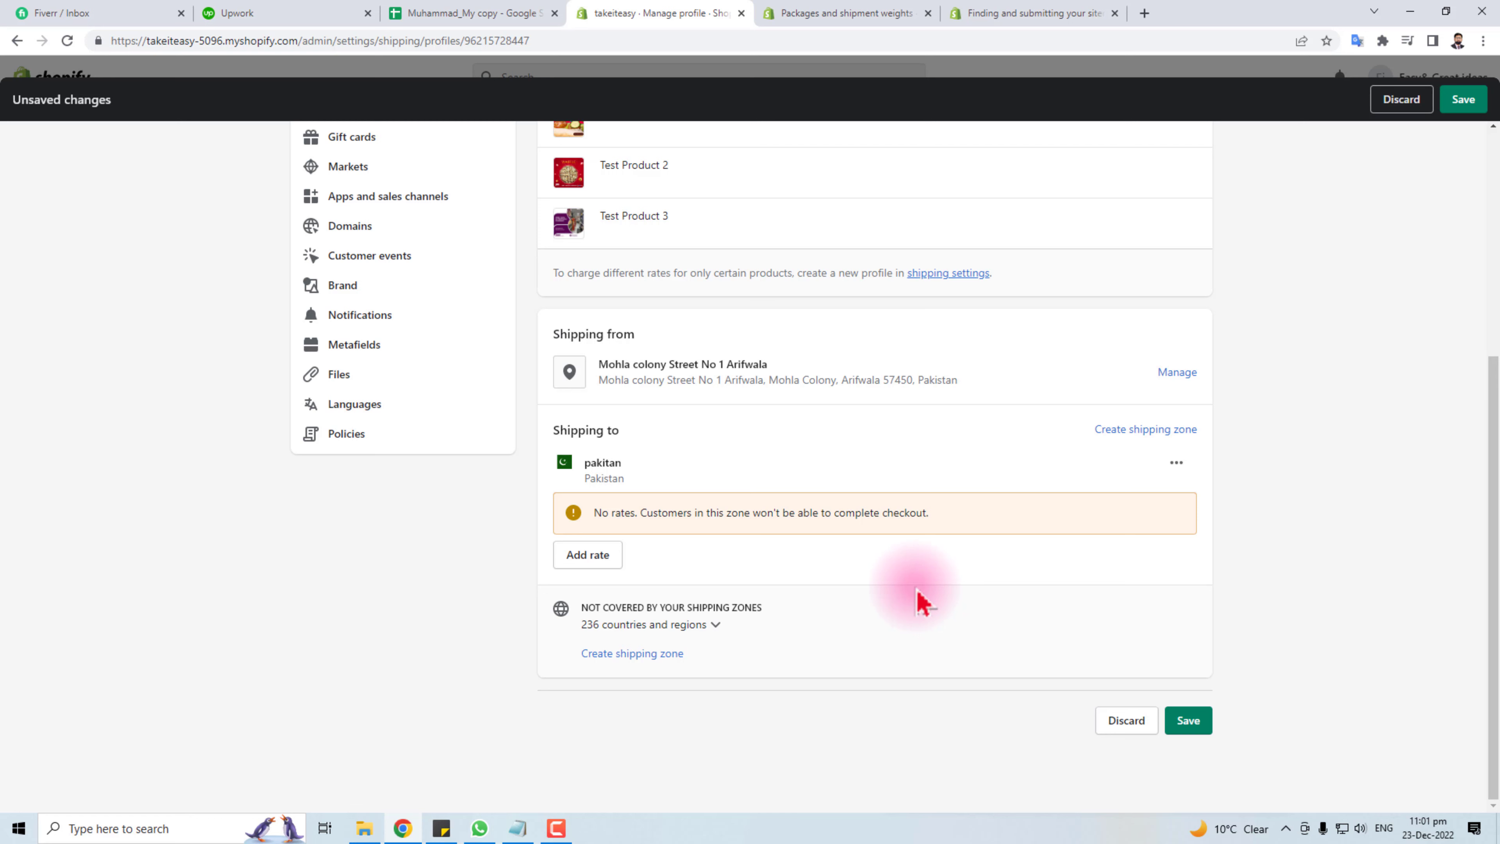
{"action": "left_click", "coordinate": [591, 555]}
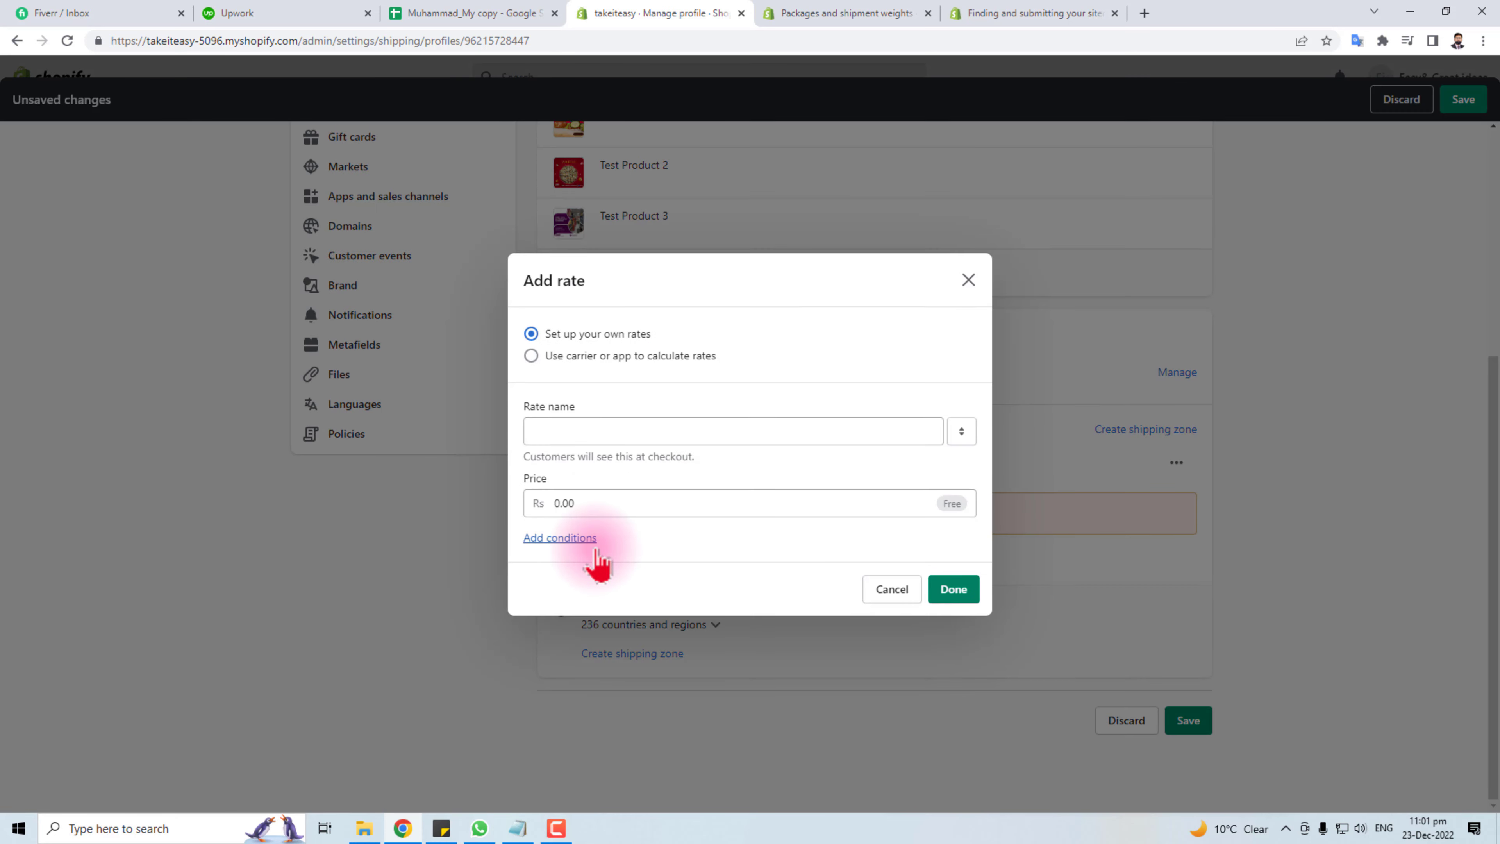
{"action": "left_click", "coordinate": [564, 437]}
{"action": "type", "text": "Free"}
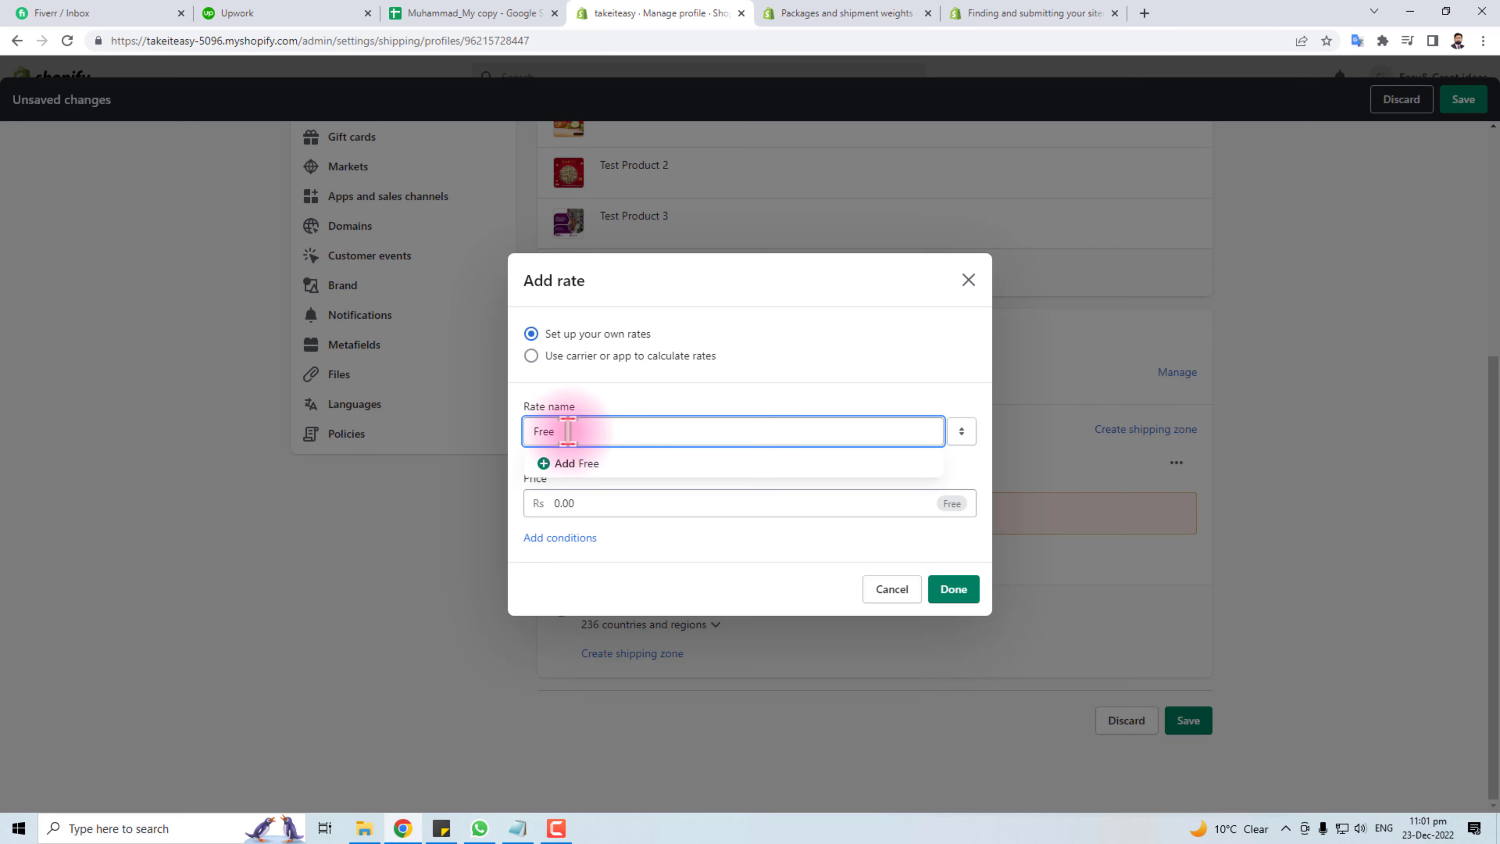
{"action": "left_click_drag", "start_coordinate": [559, 431], "coordinate": [519, 429]}
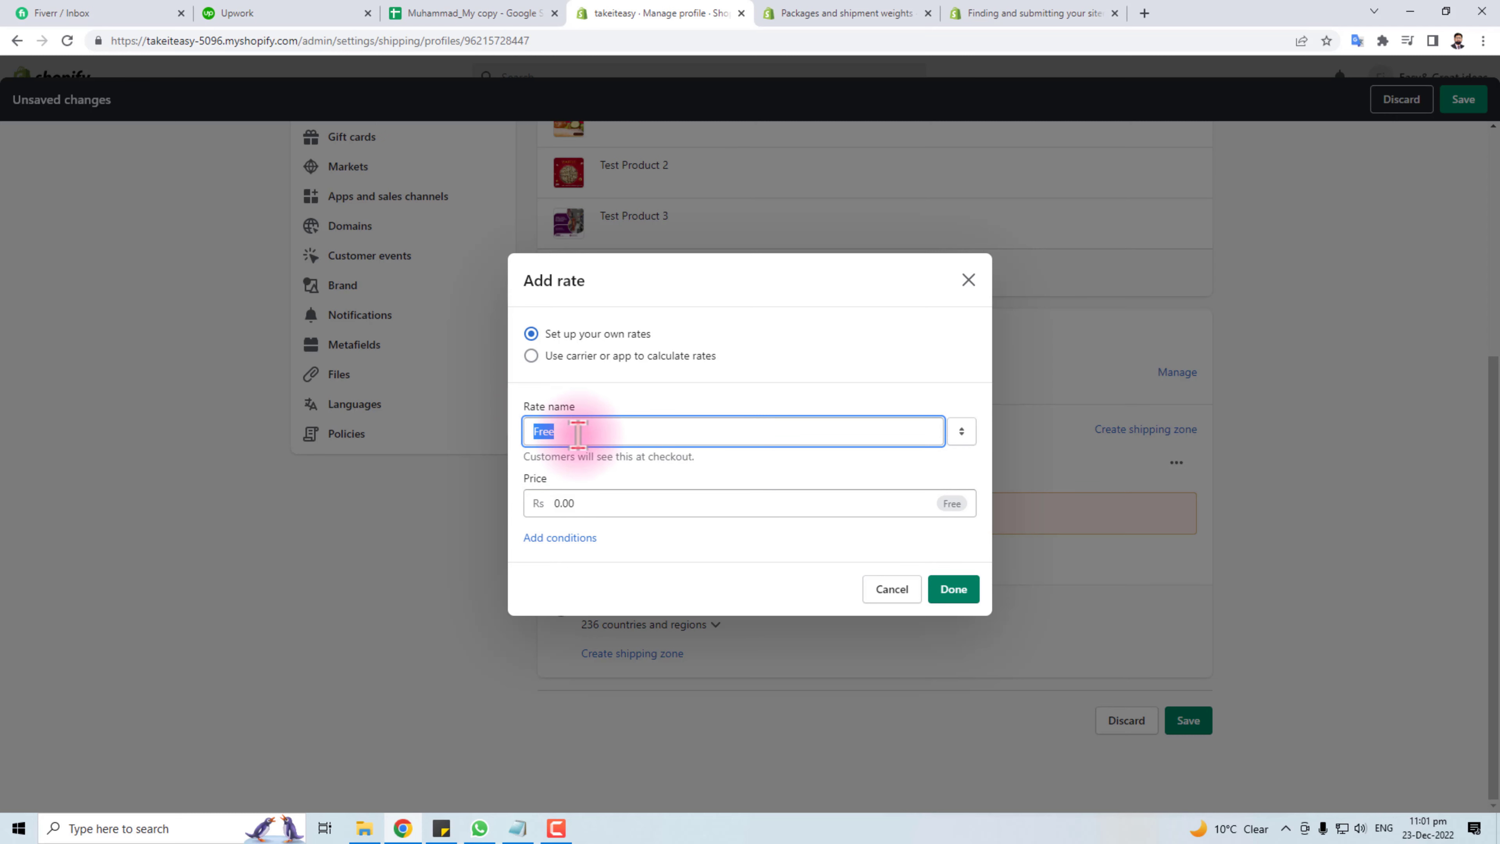
{"action": "left_click", "coordinate": [597, 503]}
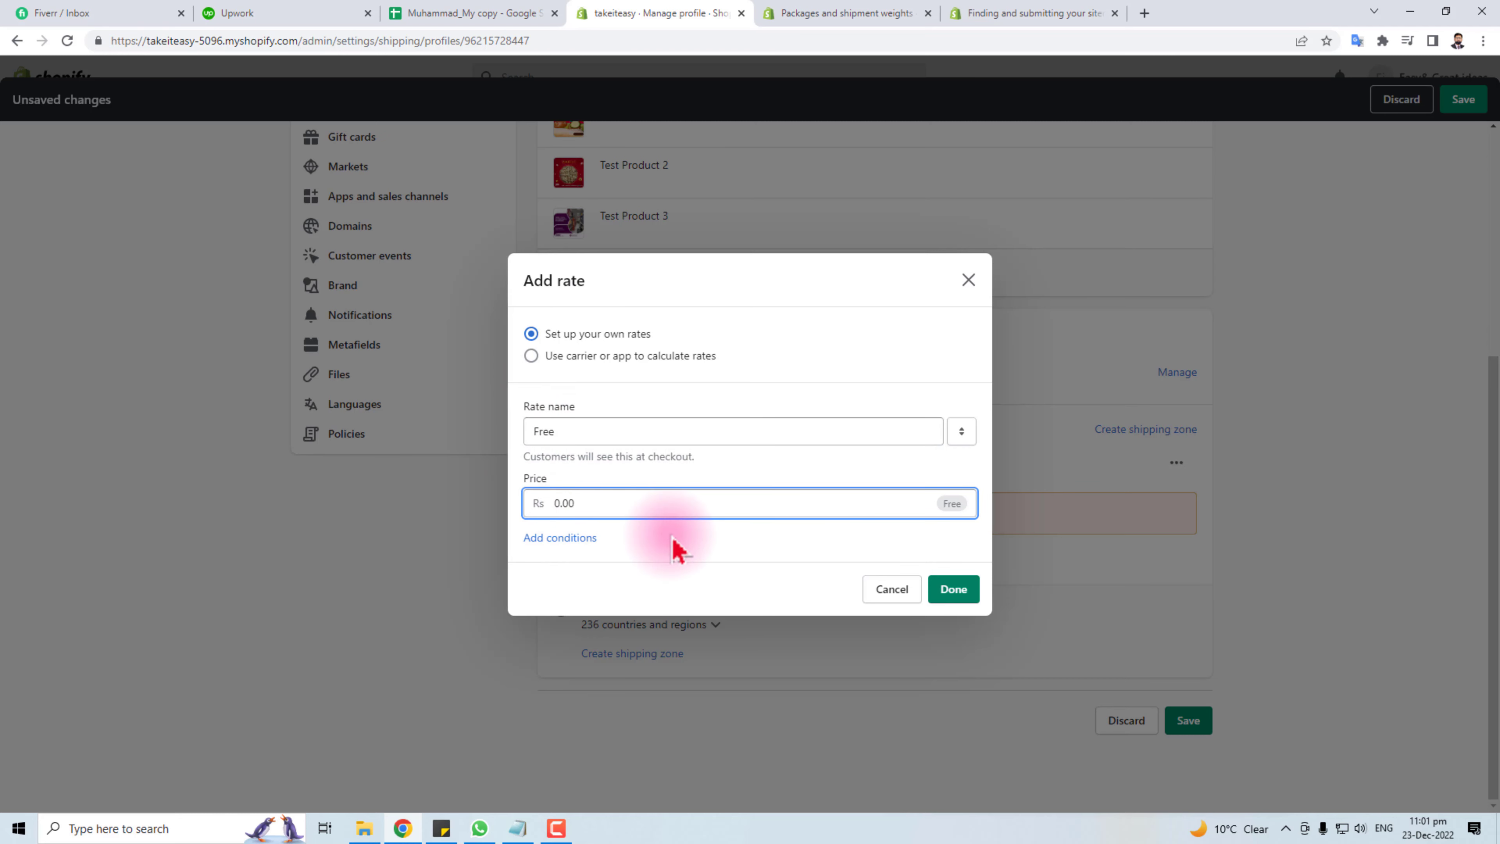
{"action": "left_click", "coordinate": [954, 588]}
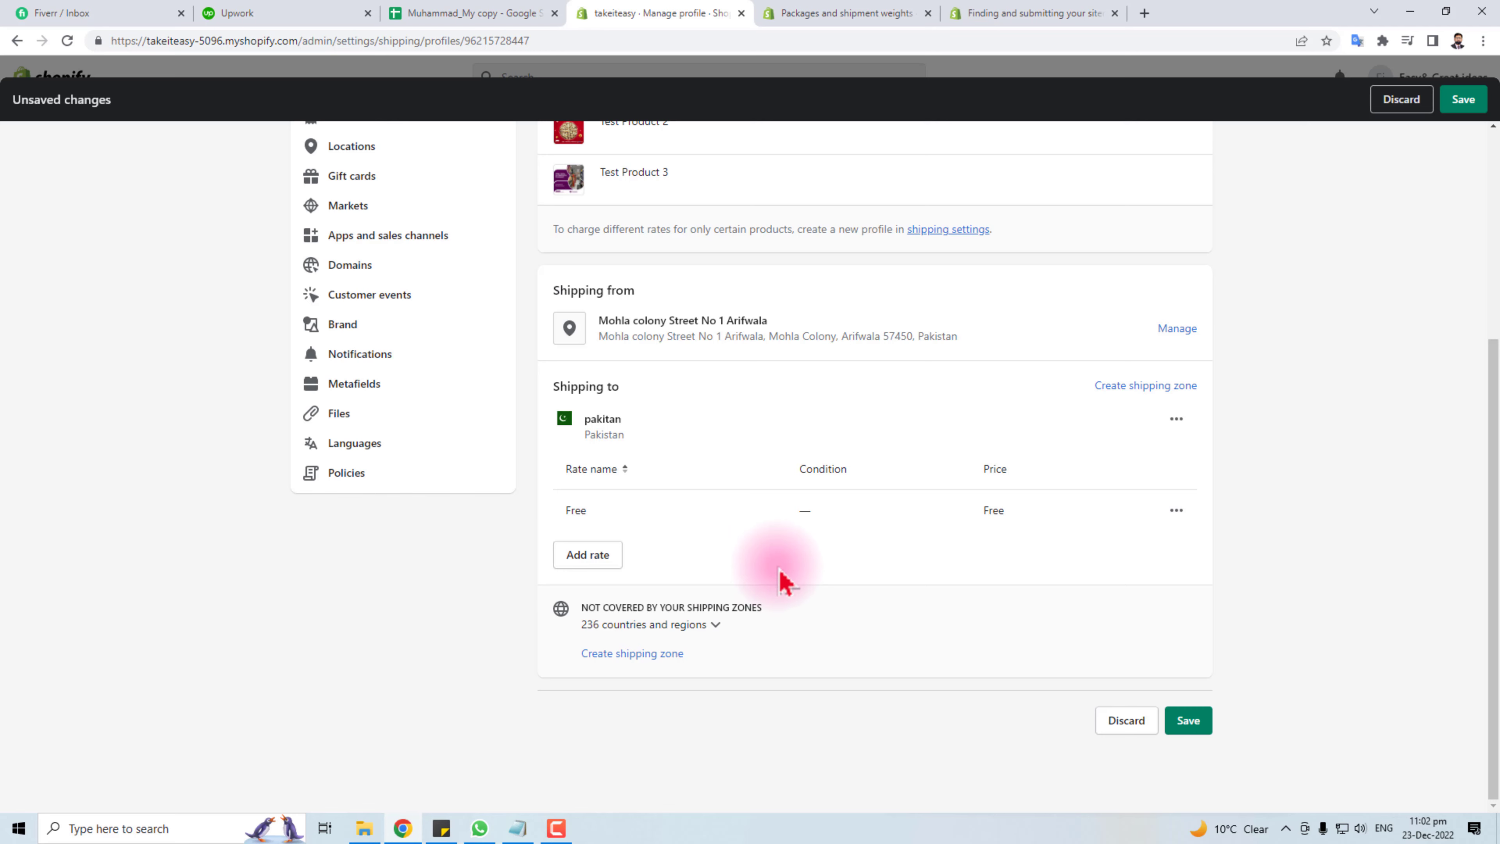
Create a second shipping zone named "Asia" that includes all Asian countries.
{"action": "left_click", "coordinate": [1147, 386]}
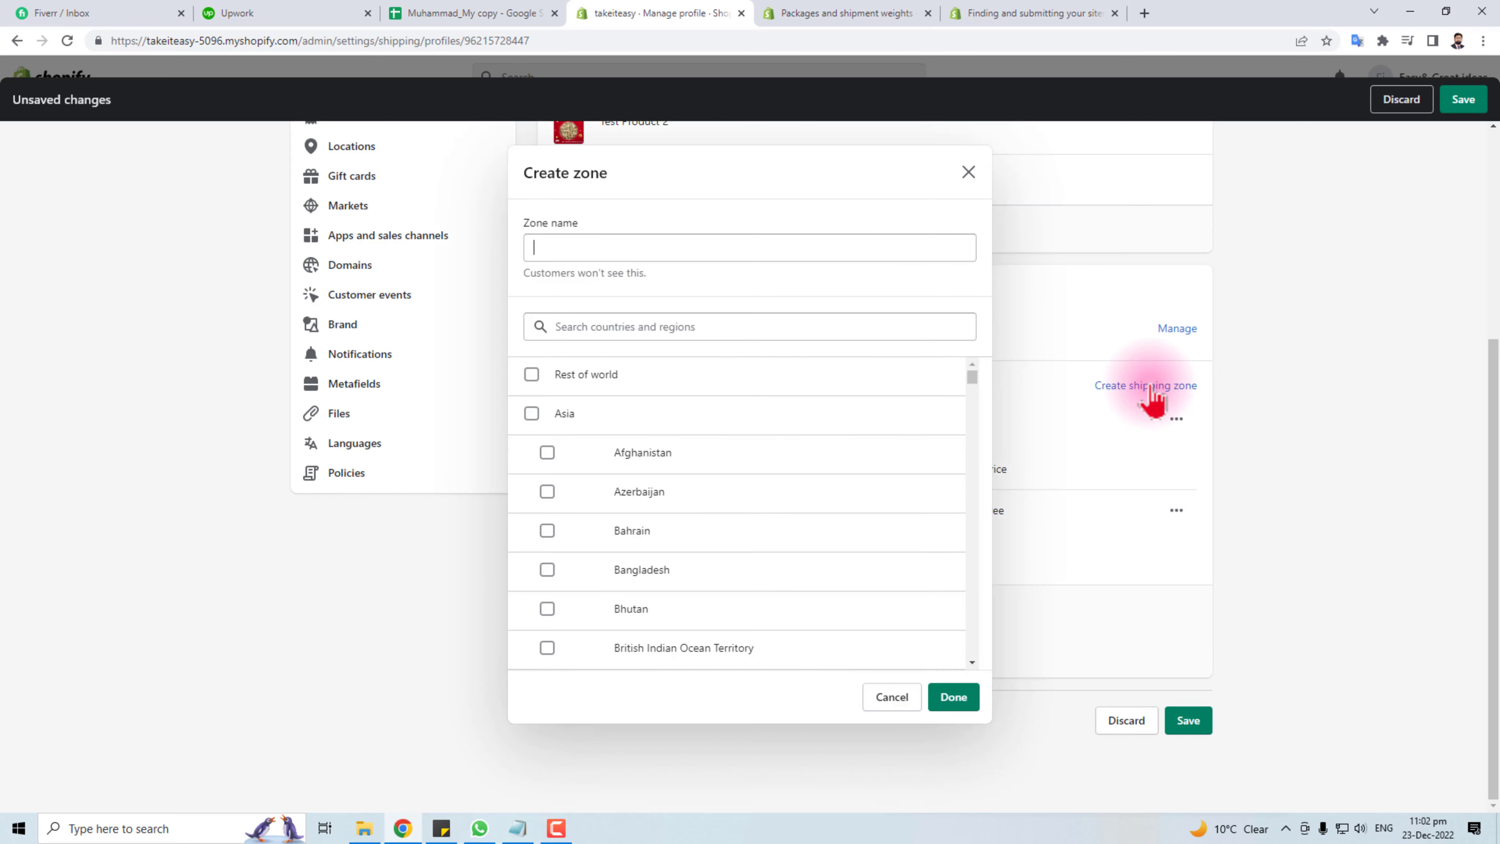
{"action": "left_click", "coordinate": [531, 413]}
{"action": "left_click", "coordinate": [583, 248]}
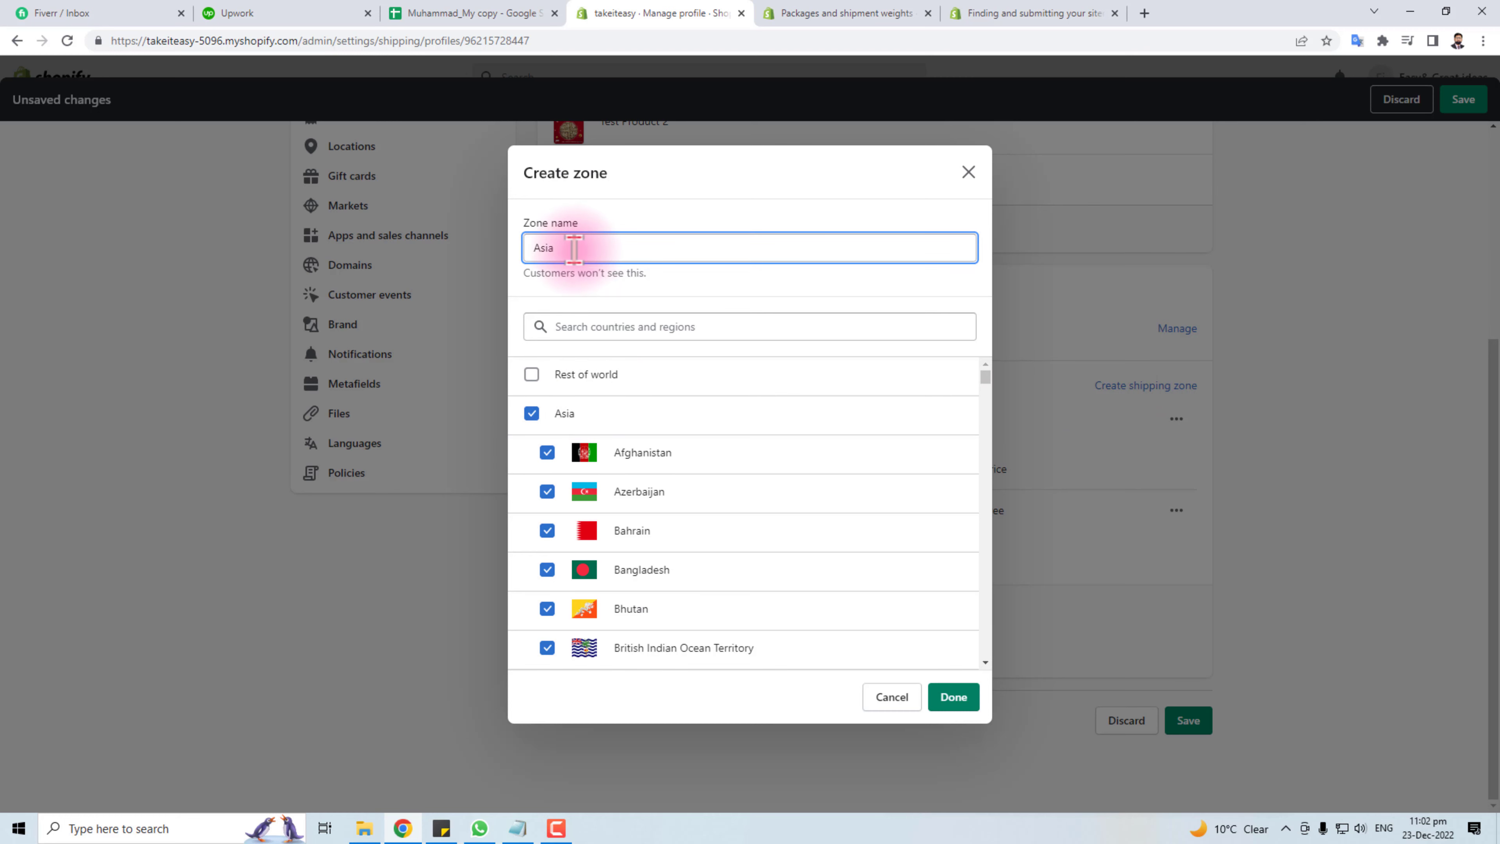
{"action": "left_click", "coordinate": [956, 700]}
Add a self-defined rate named "Ashiarates" with a price of Rs 500 to the Asia zone.
{"action": "scroll", "coordinate": [966, 713], "scroll_direction": "down", "scroll_amount": 3}
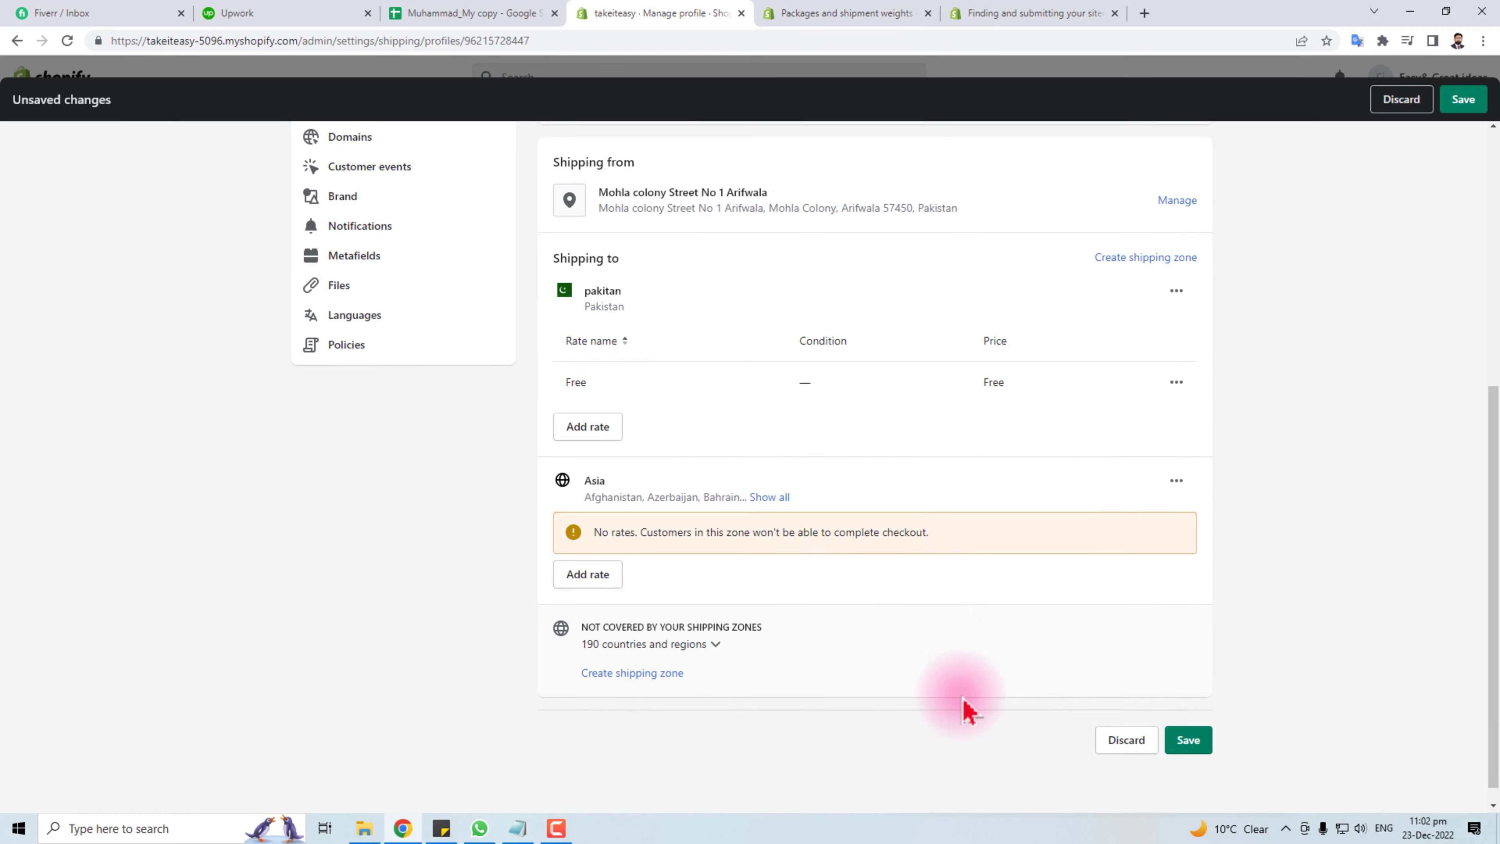
{"action": "left_click", "coordinate": [588, 554]}
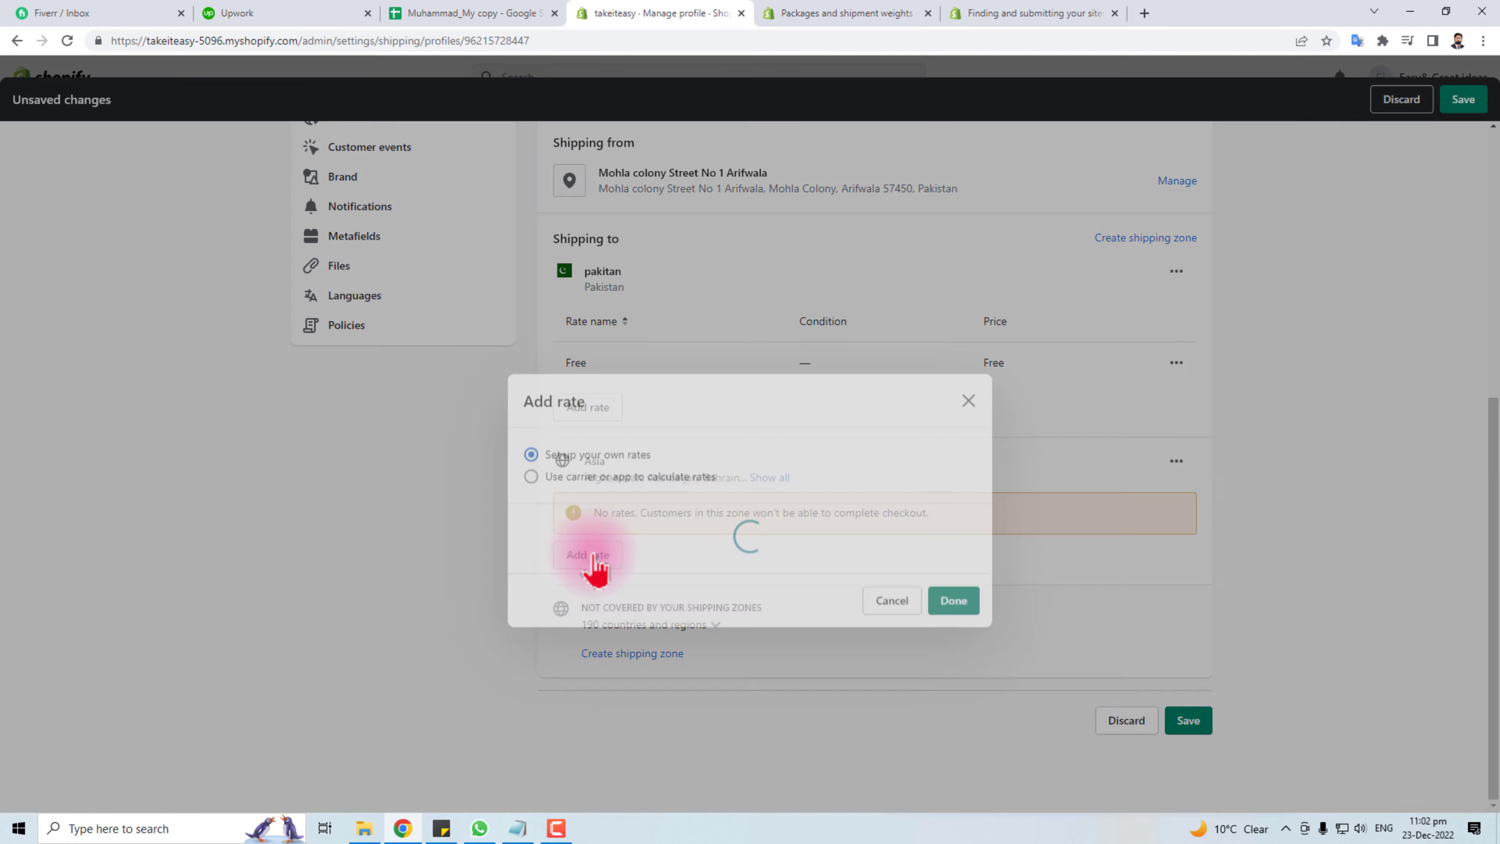
{"action": "left_click", "coordinate": [569, 436]}
{"action": "type", "text": "Ash"}
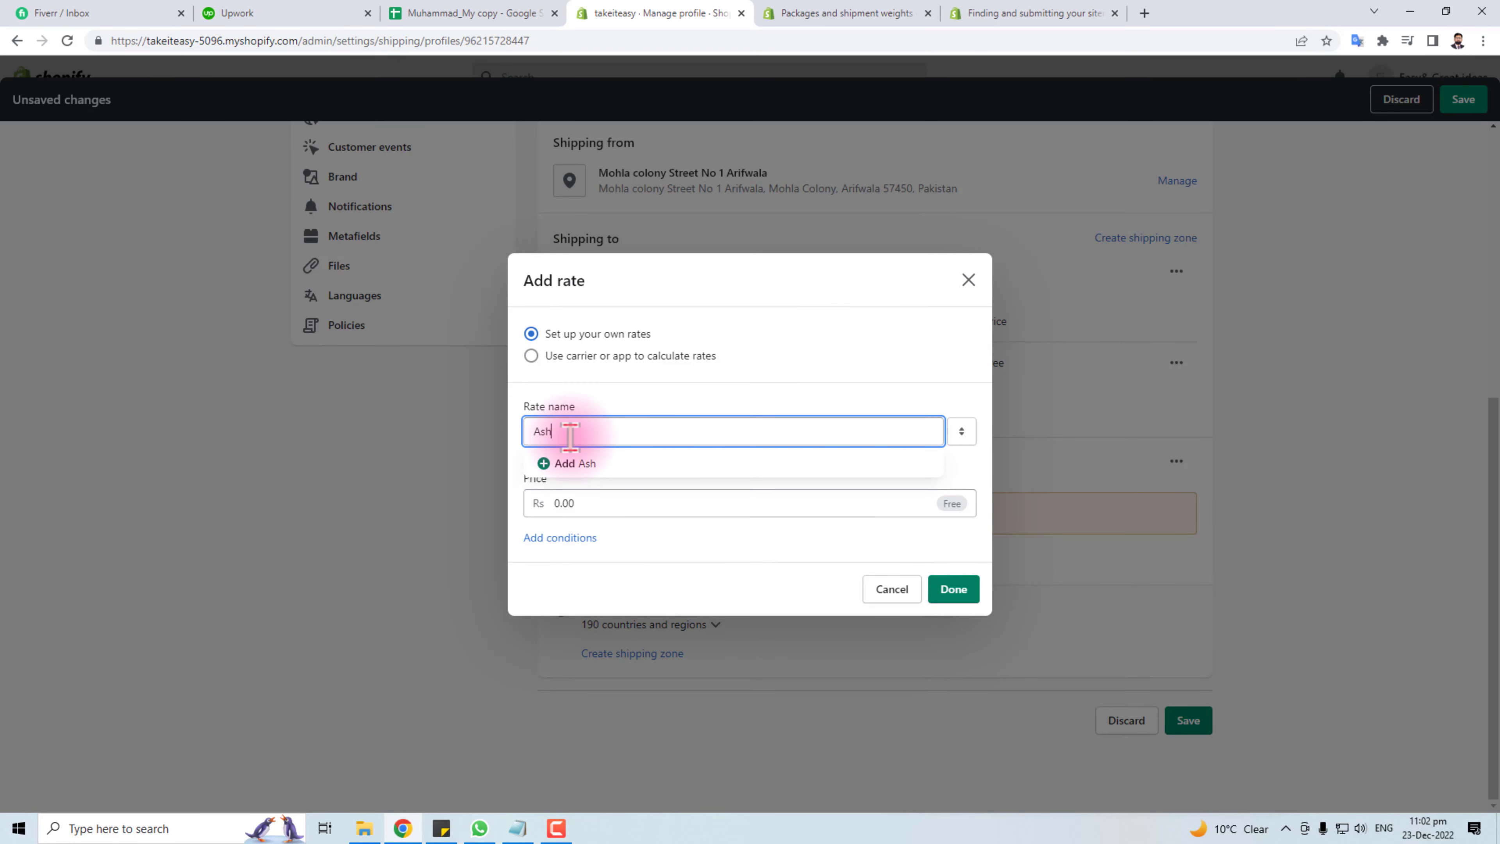
{"action": "type", "text": "iarates"}
{"action": "left_click", "coordinate": [531, 506]}
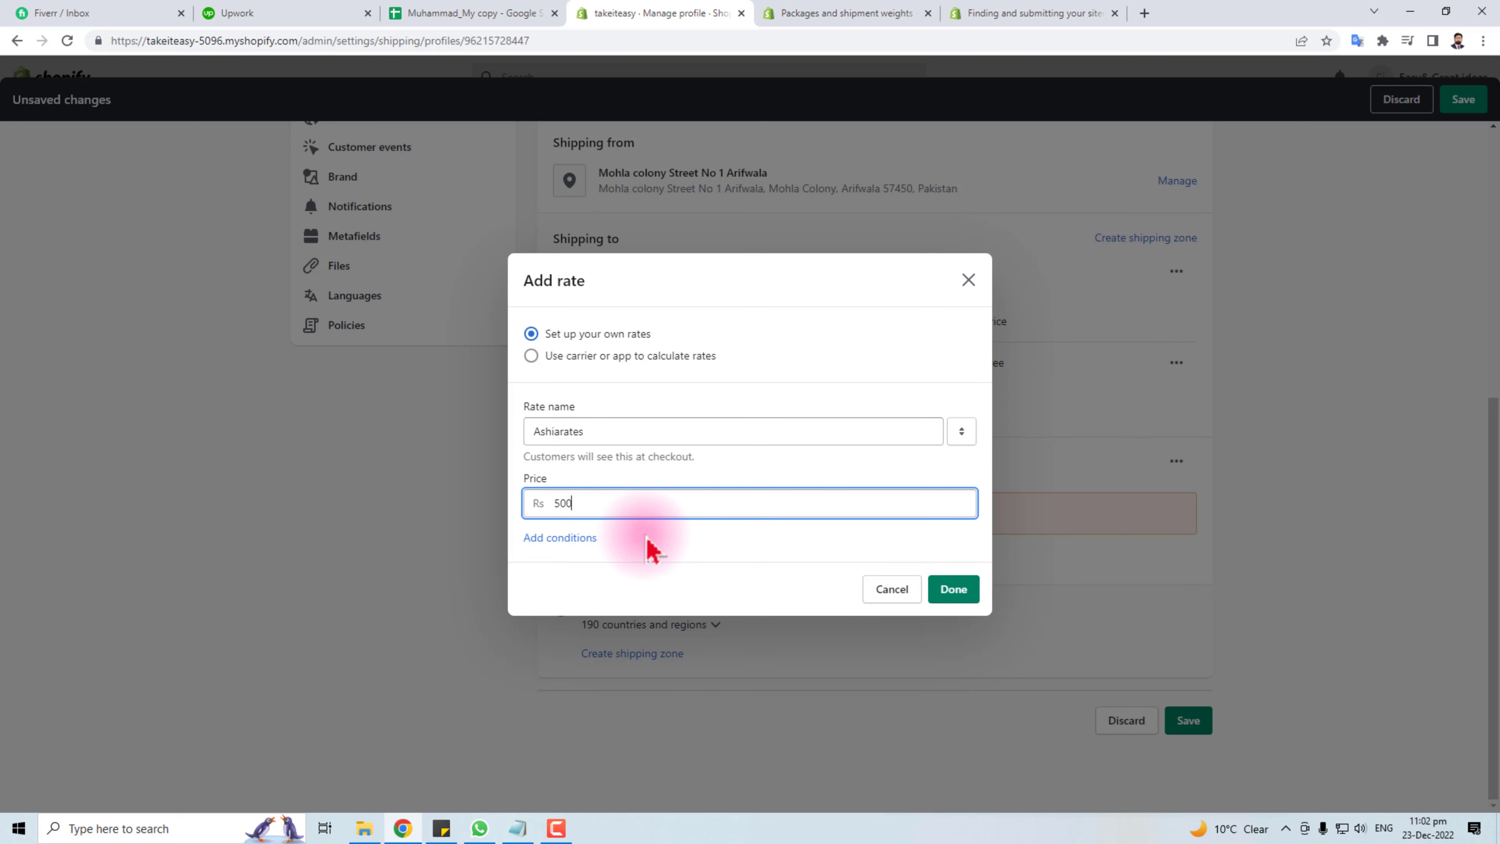
{"action": "left_click", "coordinate": [652, 550]}
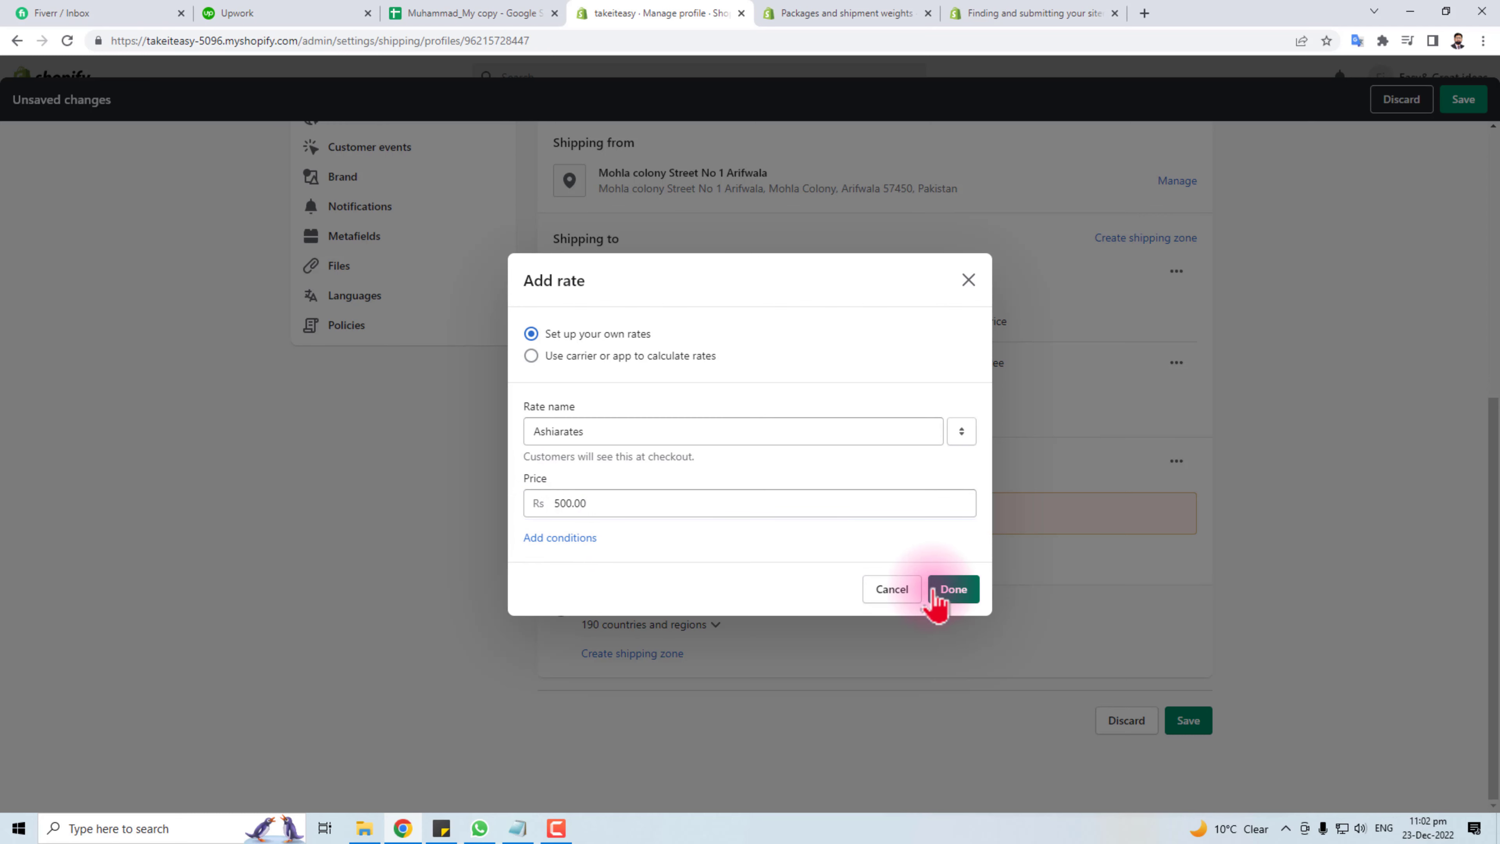
{"action": "left_click", "coordinate": [955, 589]}
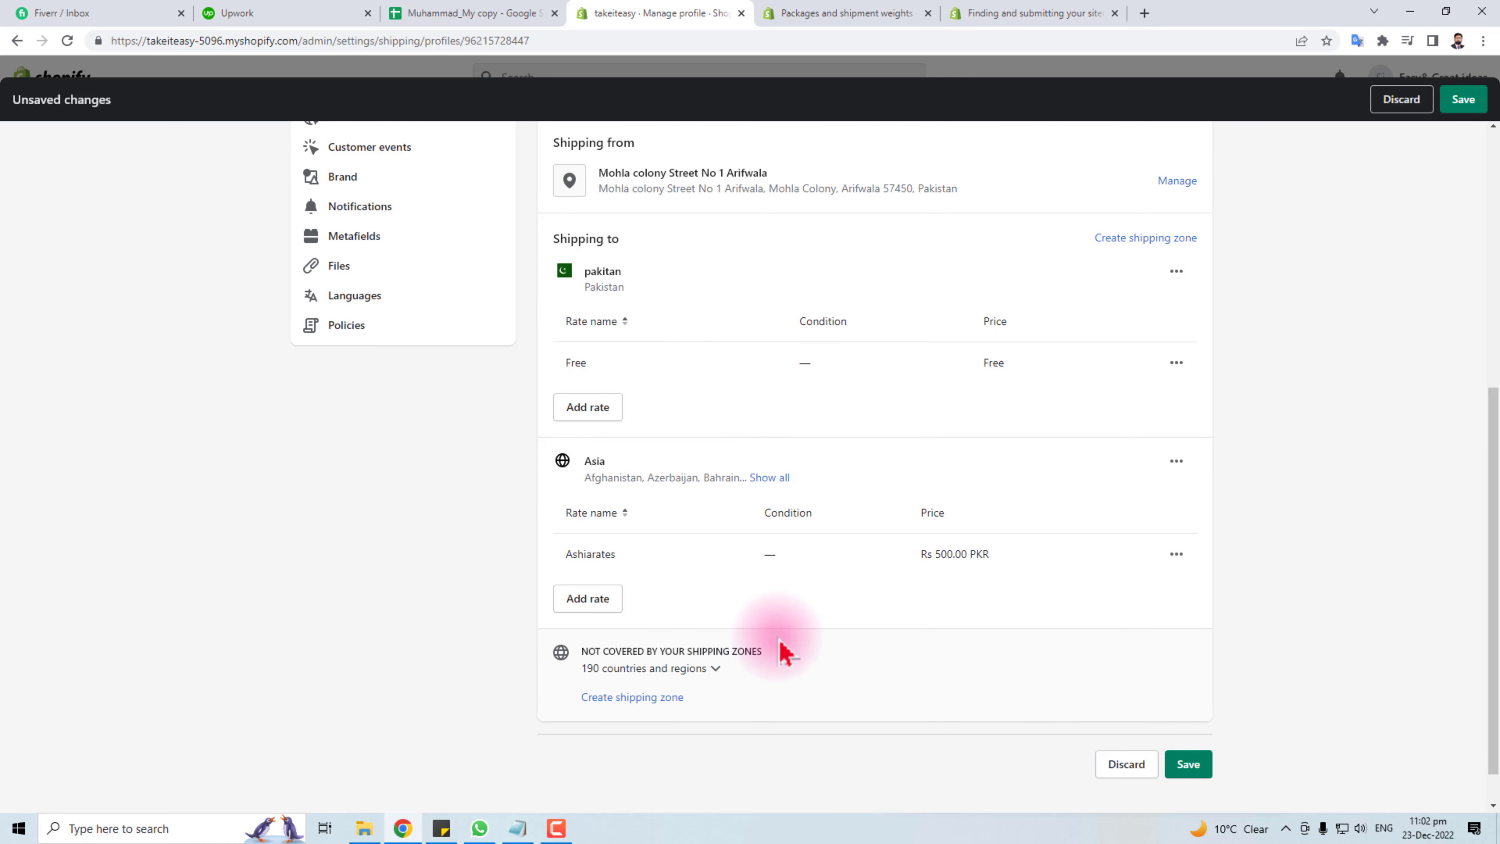
Review the zones and rates of the General profile and save the profile.
{"action": "scroll", "coordinate": [785, 647], "scroll_direction": "up", "scroll_amount": 5}
{"action": "scroll", "coordinate": [807, 639], "scroll_direction": "down", "scroll_amount": 5}
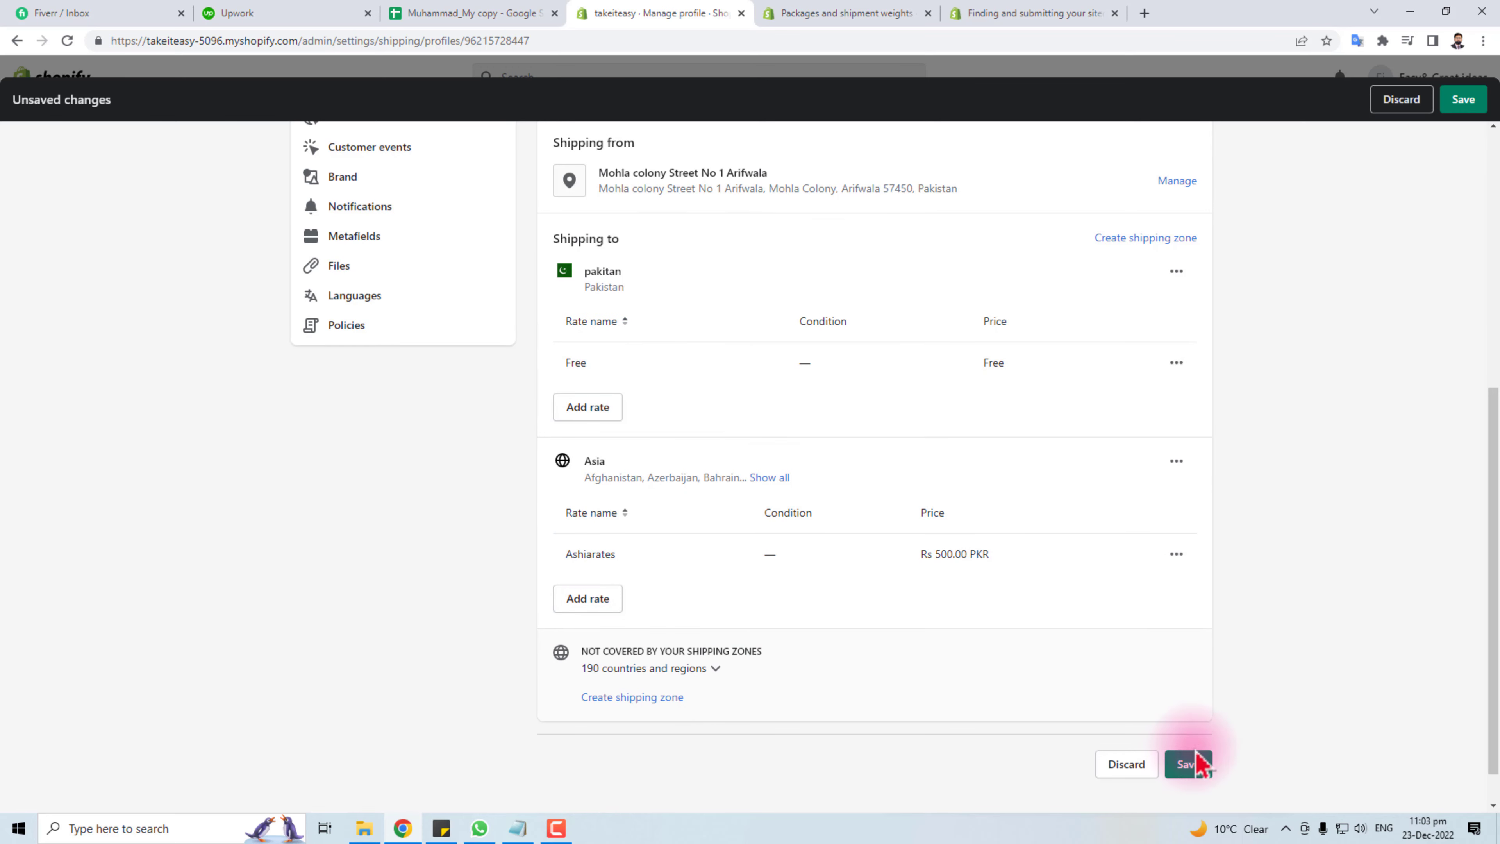
{"action": "scroll", "coordinate": [862, 559], "scroll_direction": "up", "scroll_amount": 8}
{"action": "scroll", "coordinate": [785, 413], "scroll_direction": "down", "scroll_amount": 8}
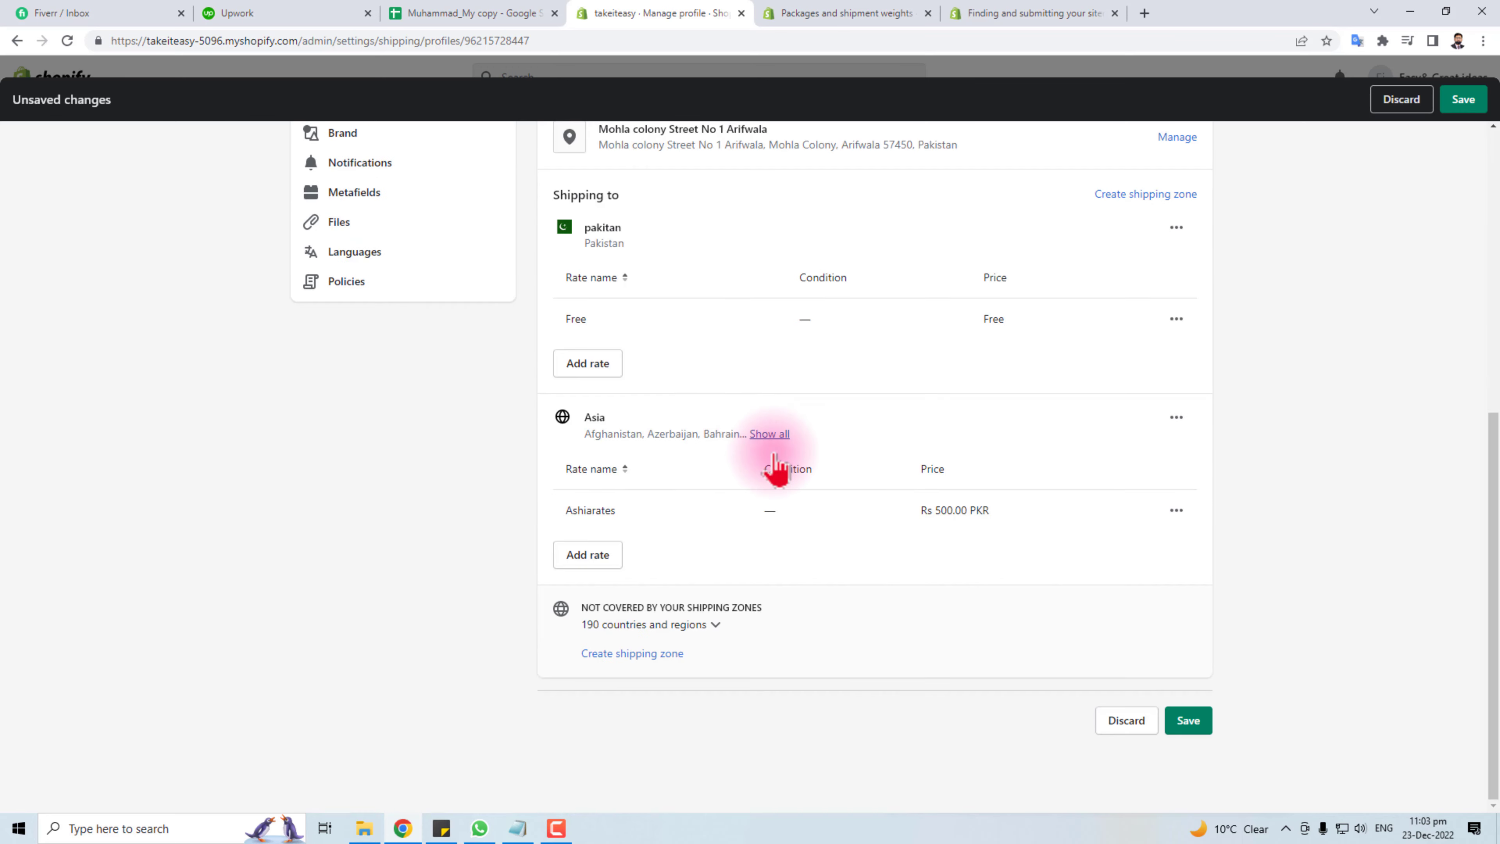
{"action": "left_click", "coordinate": [1189, 721]}
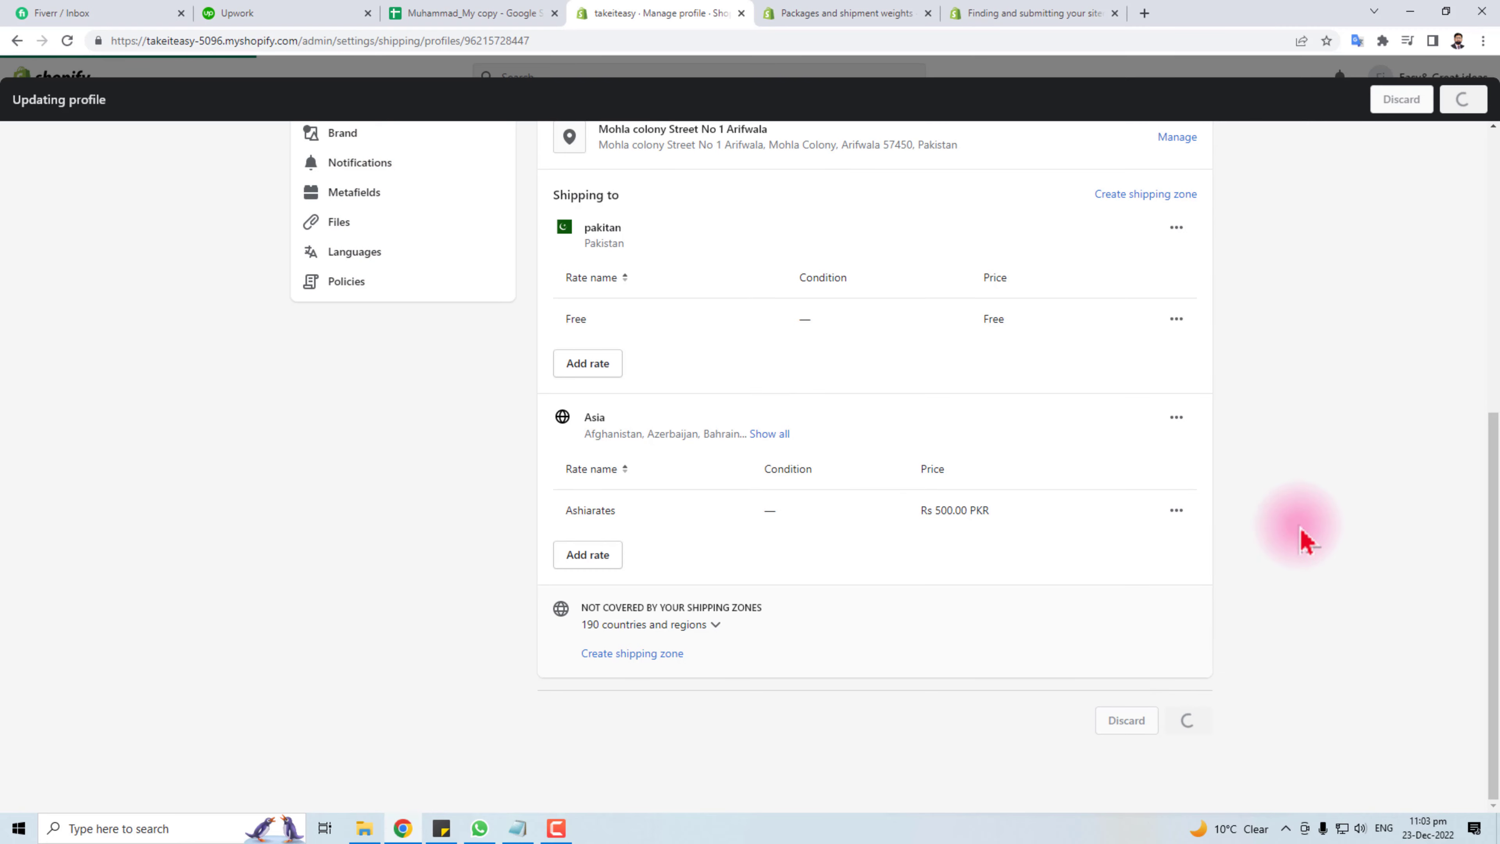
{"action": "scroll", "coordinate": [680, 472], "scroll_direction": "up", "scroll_amount": 7}
{"action": "scroll", "coordinate": [827, 443], "scroll_direction": "down", "scroll_amount": 9}
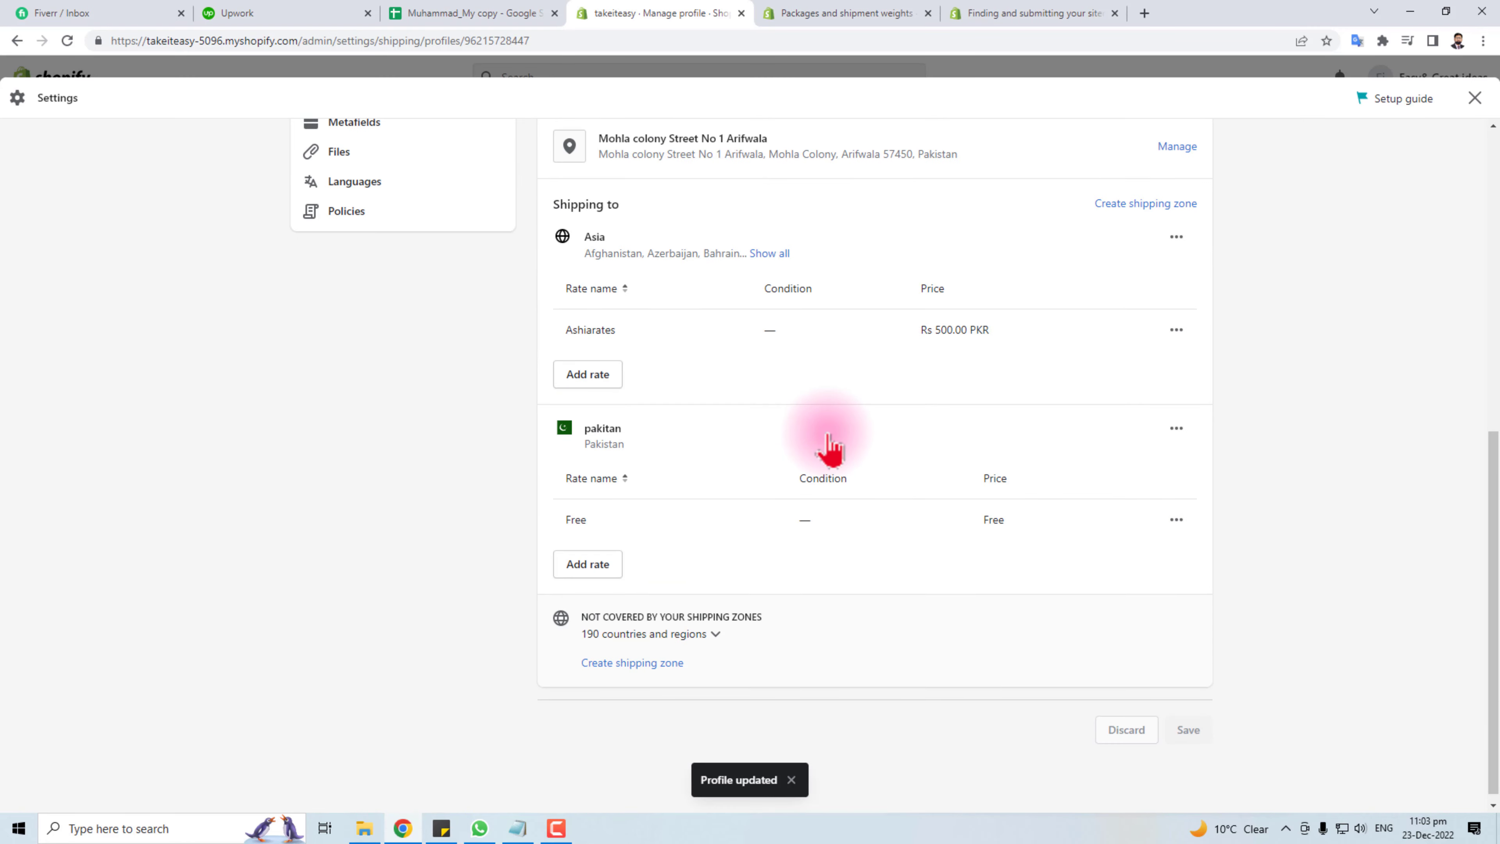
{"action": "scroll", "coordinate": [898, 614], "scroll_direction": "up", "scroll_amount": 9}
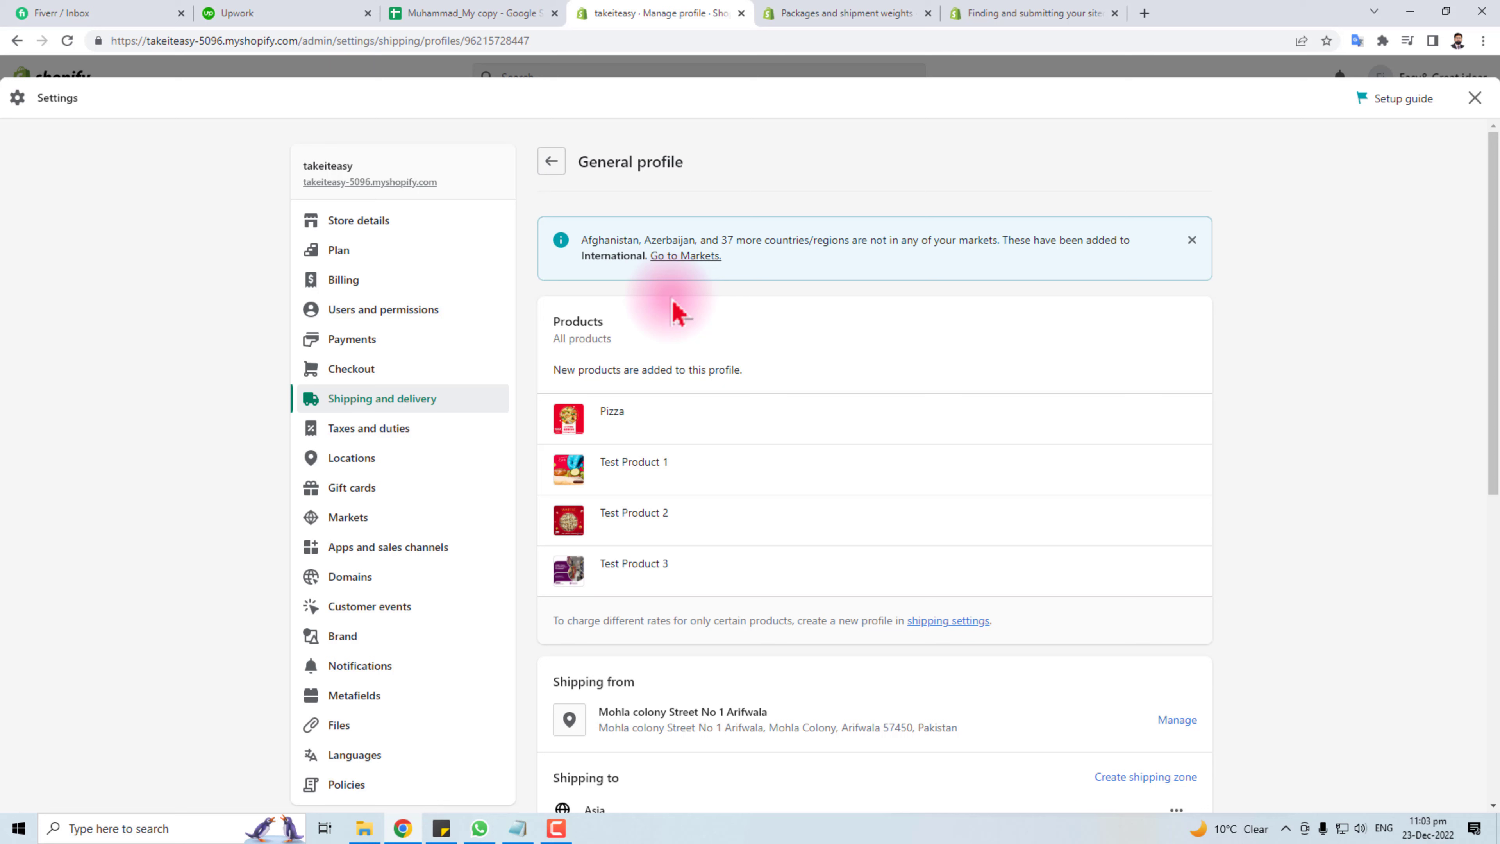
Return to the shipping overview and check the zones listed for the general shipping rates.
{"action": "left_click", "coordinate": [552, 162]}
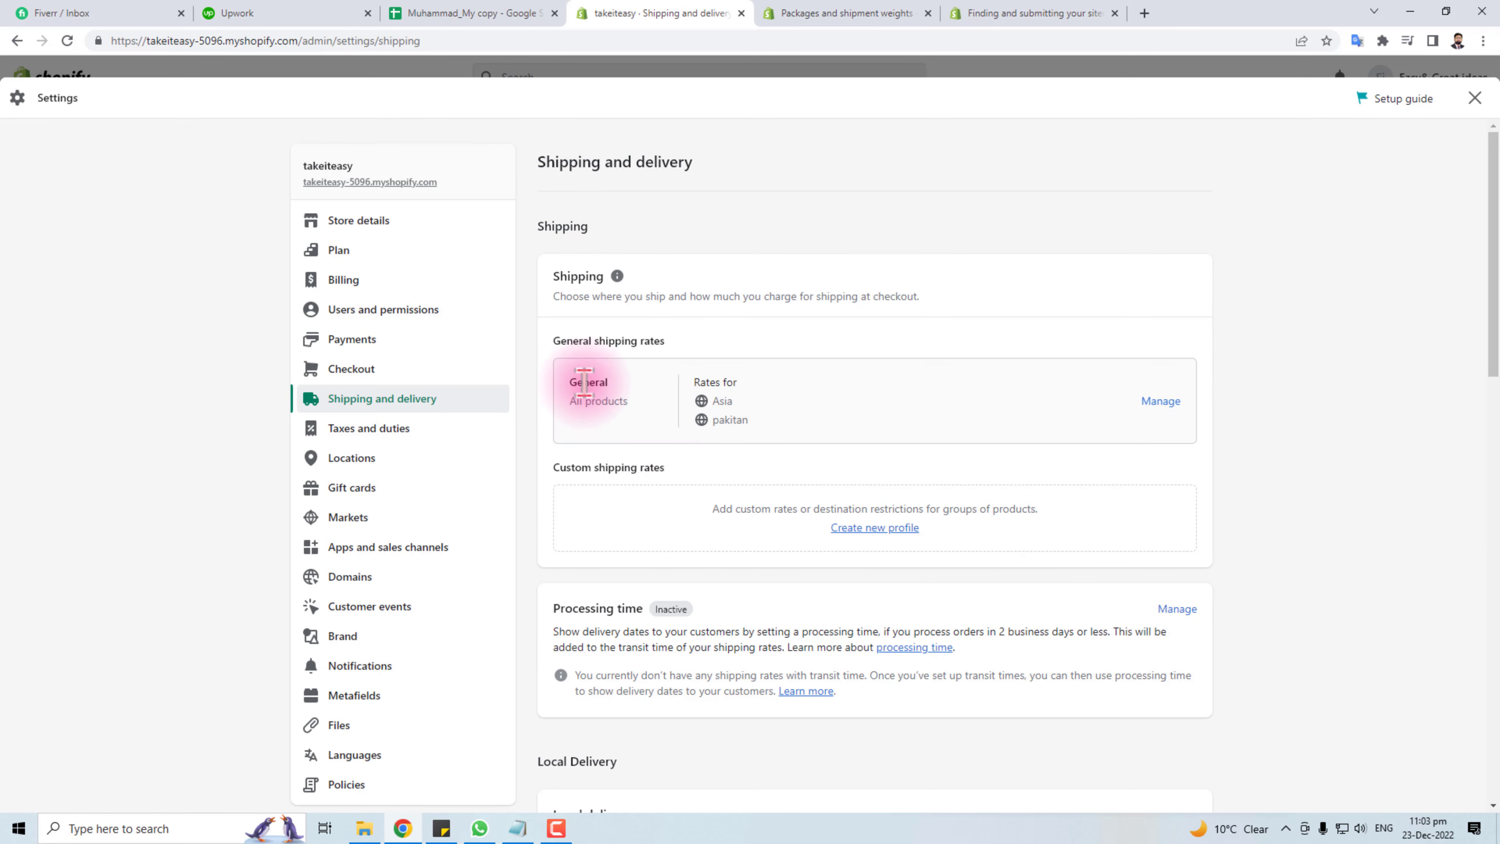
{"action": "left_click_drag", "start_coordinate": [576, 378], "coordinate": [612, 389]}
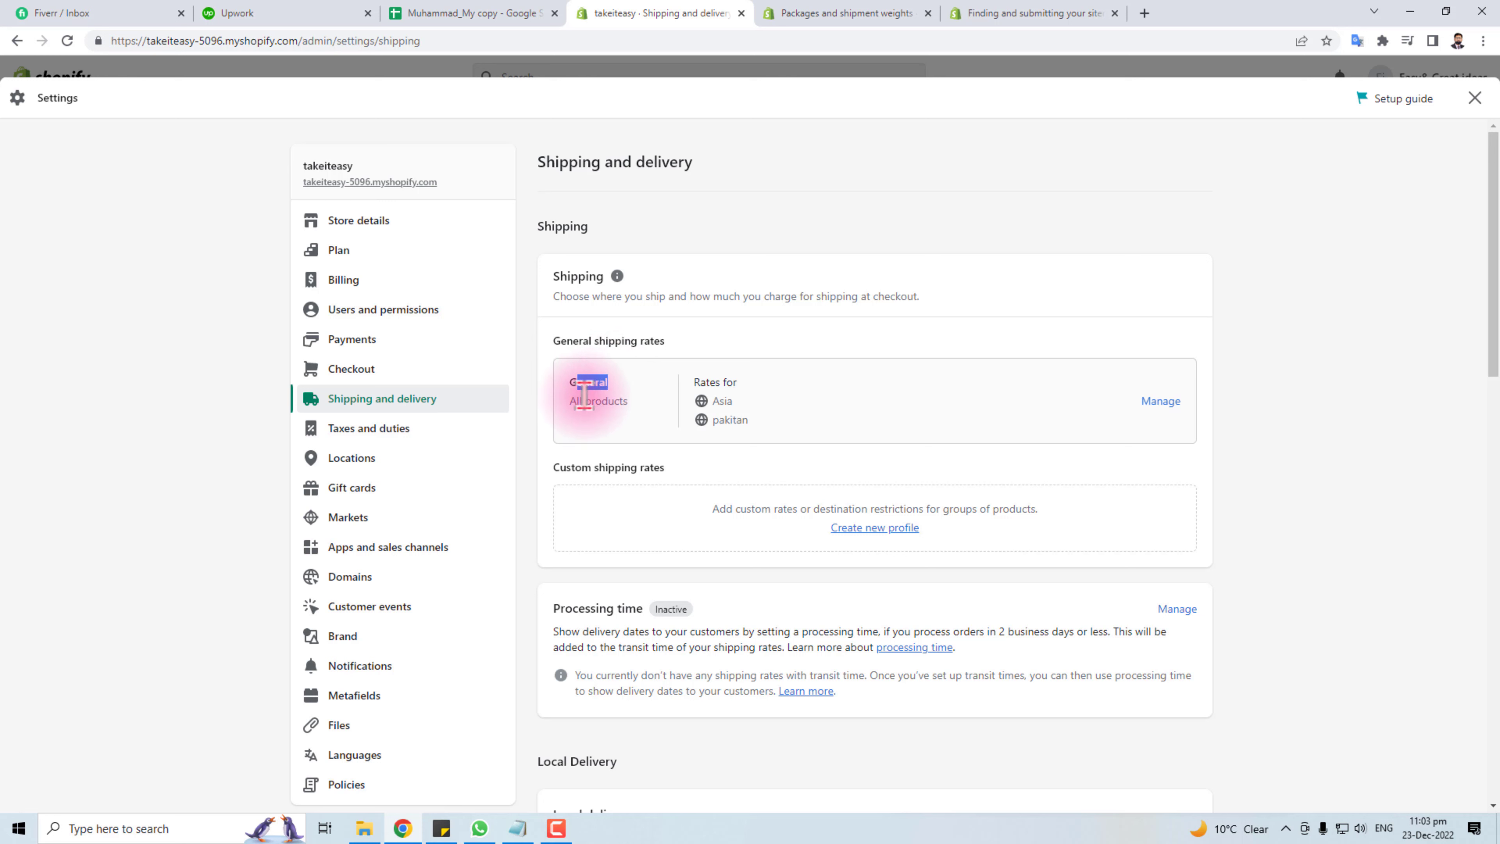
{"action": "left_click_drag", "start_coordinate": [694, 381], "coordinate": [760, 391]}
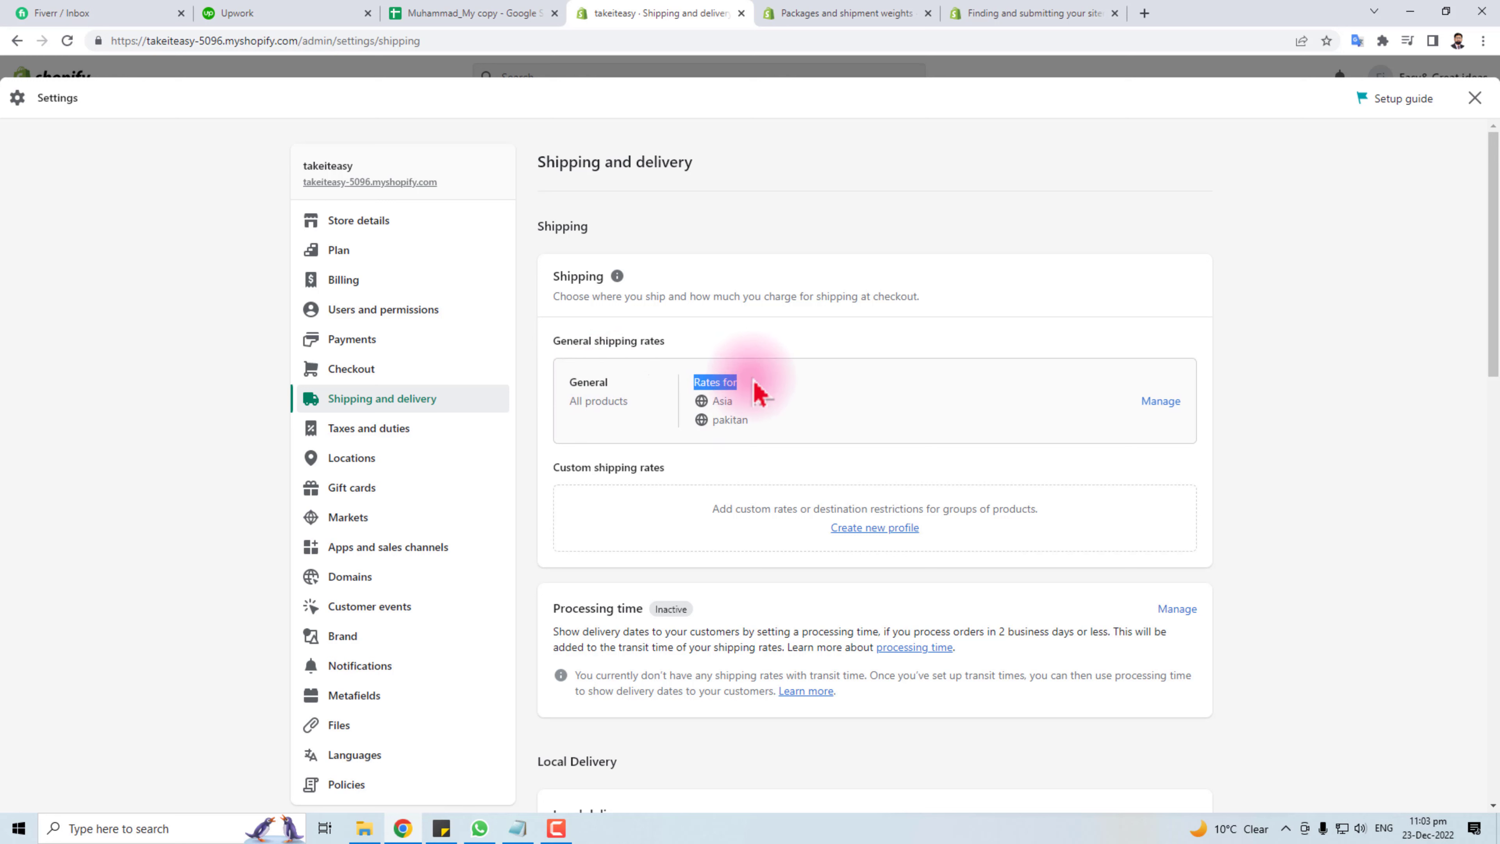
{"action": "left_click", "coordinate": [731, 421]}
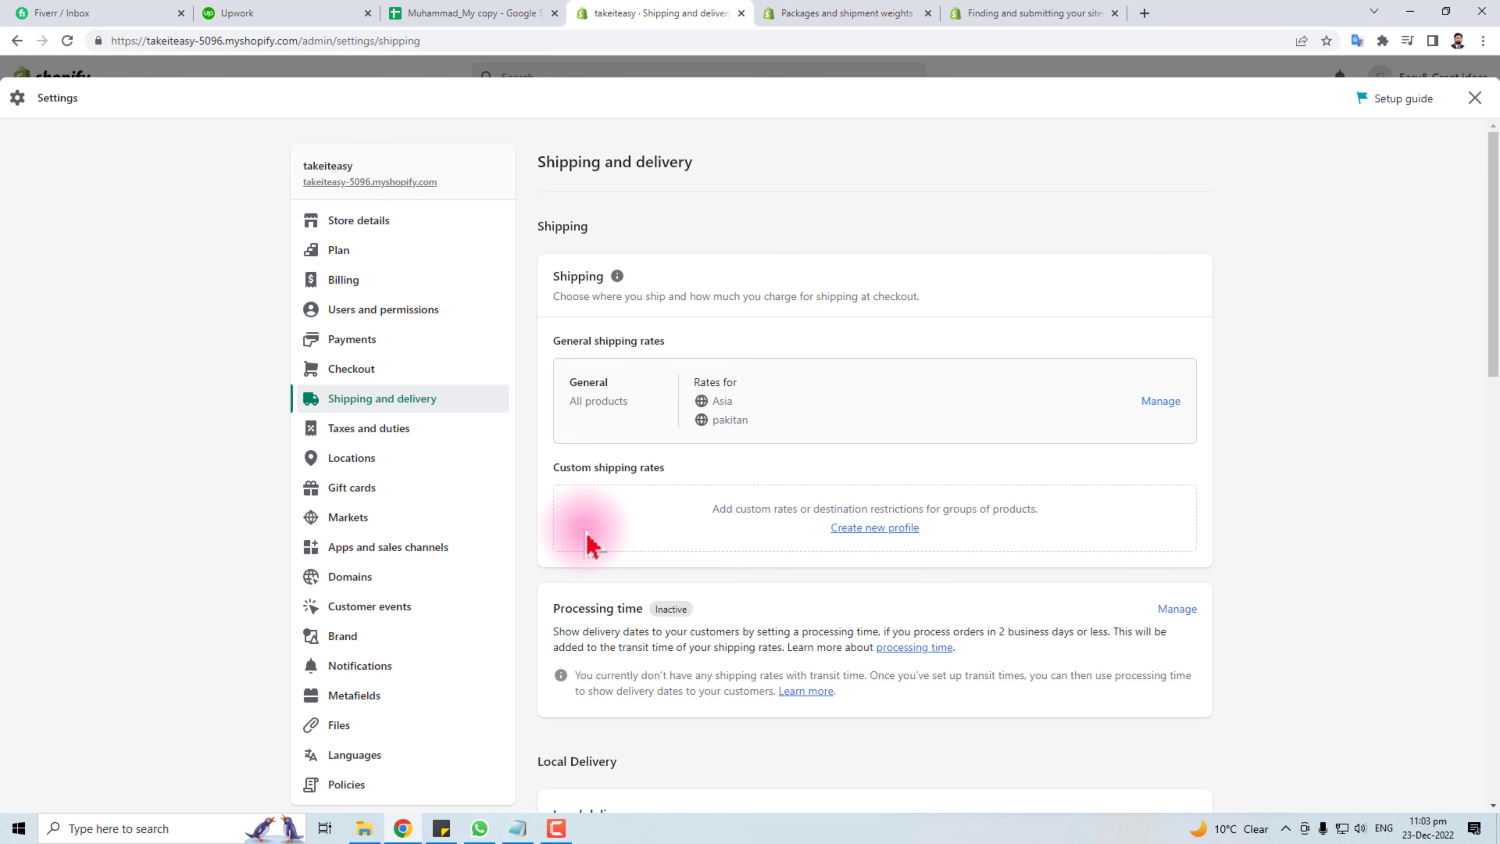
Start a new custom shipping profile and name it "Uk".
{"action": "left_click", "coordinate": [886, 528]}
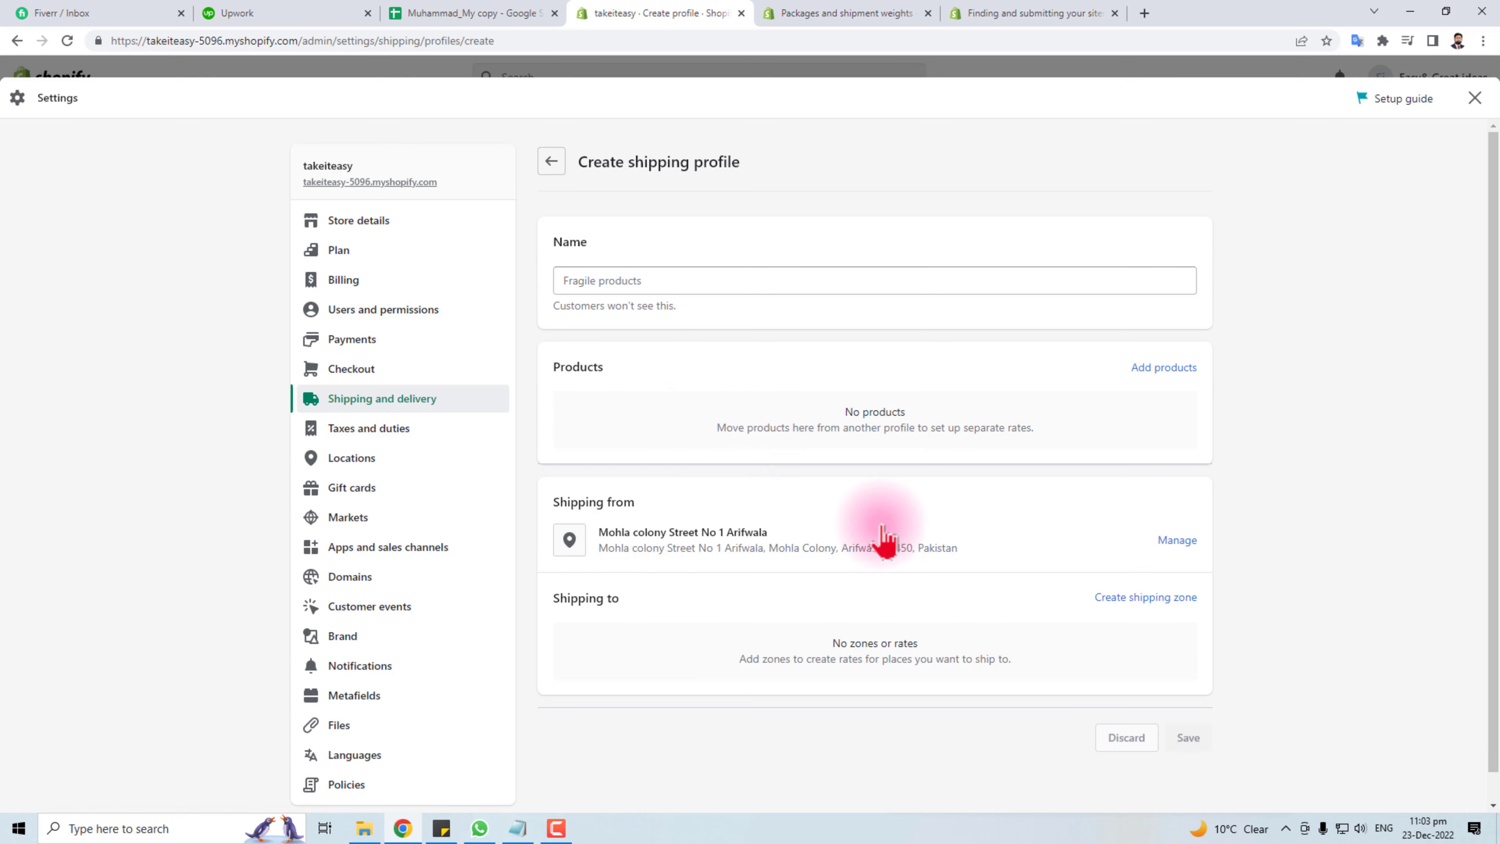
{"action": "left_click", "coordinate": [617, 280]}
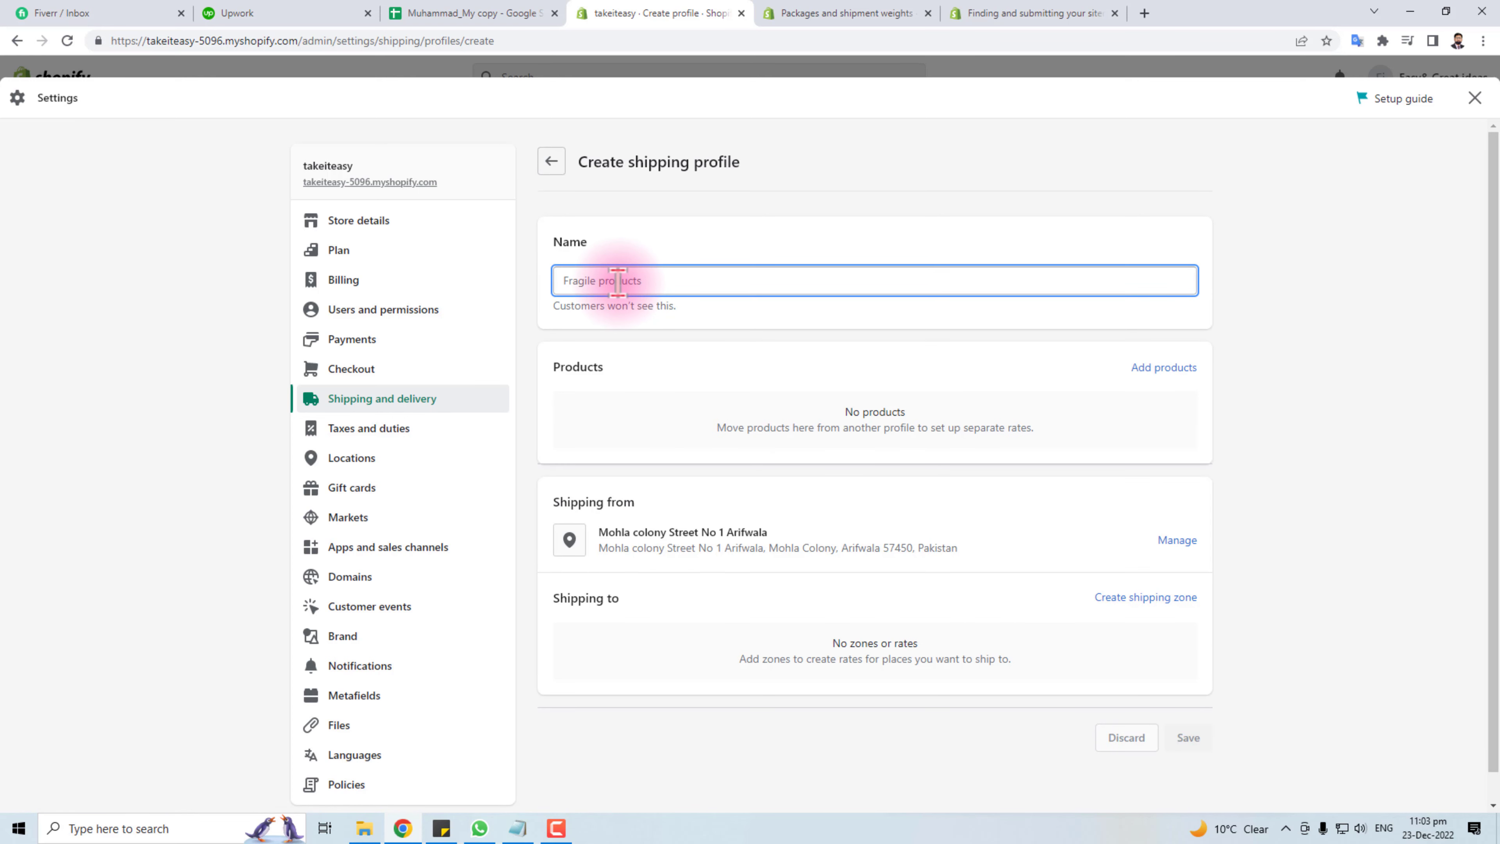
{"action": "type", "text": "Uk"}
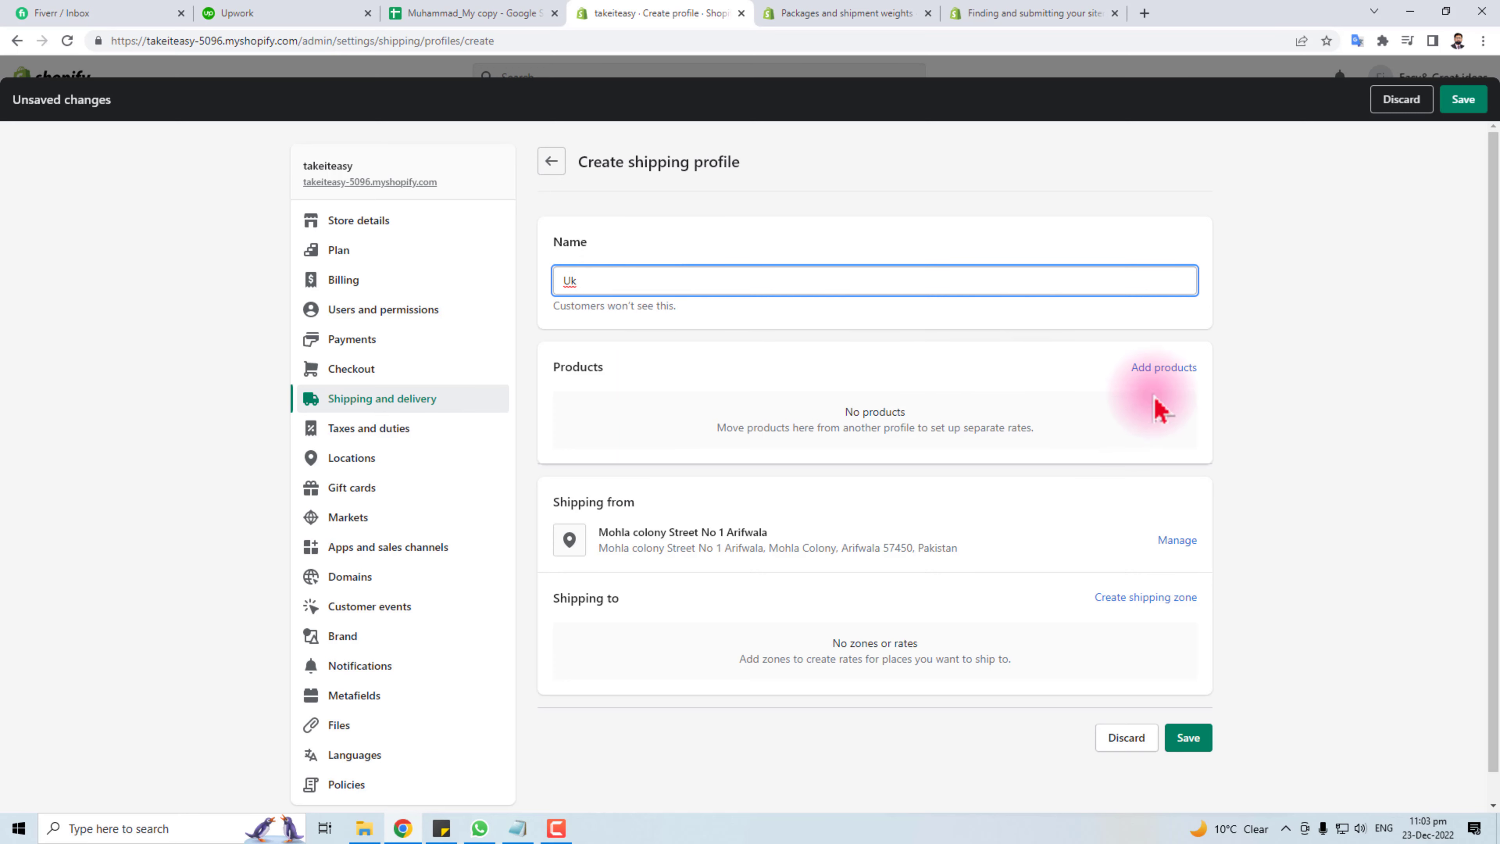
Add the products Pizza and Test Product 2 to the Uk shipping profile.
{"action": "left_click", "coordinate": [1167, 378]}
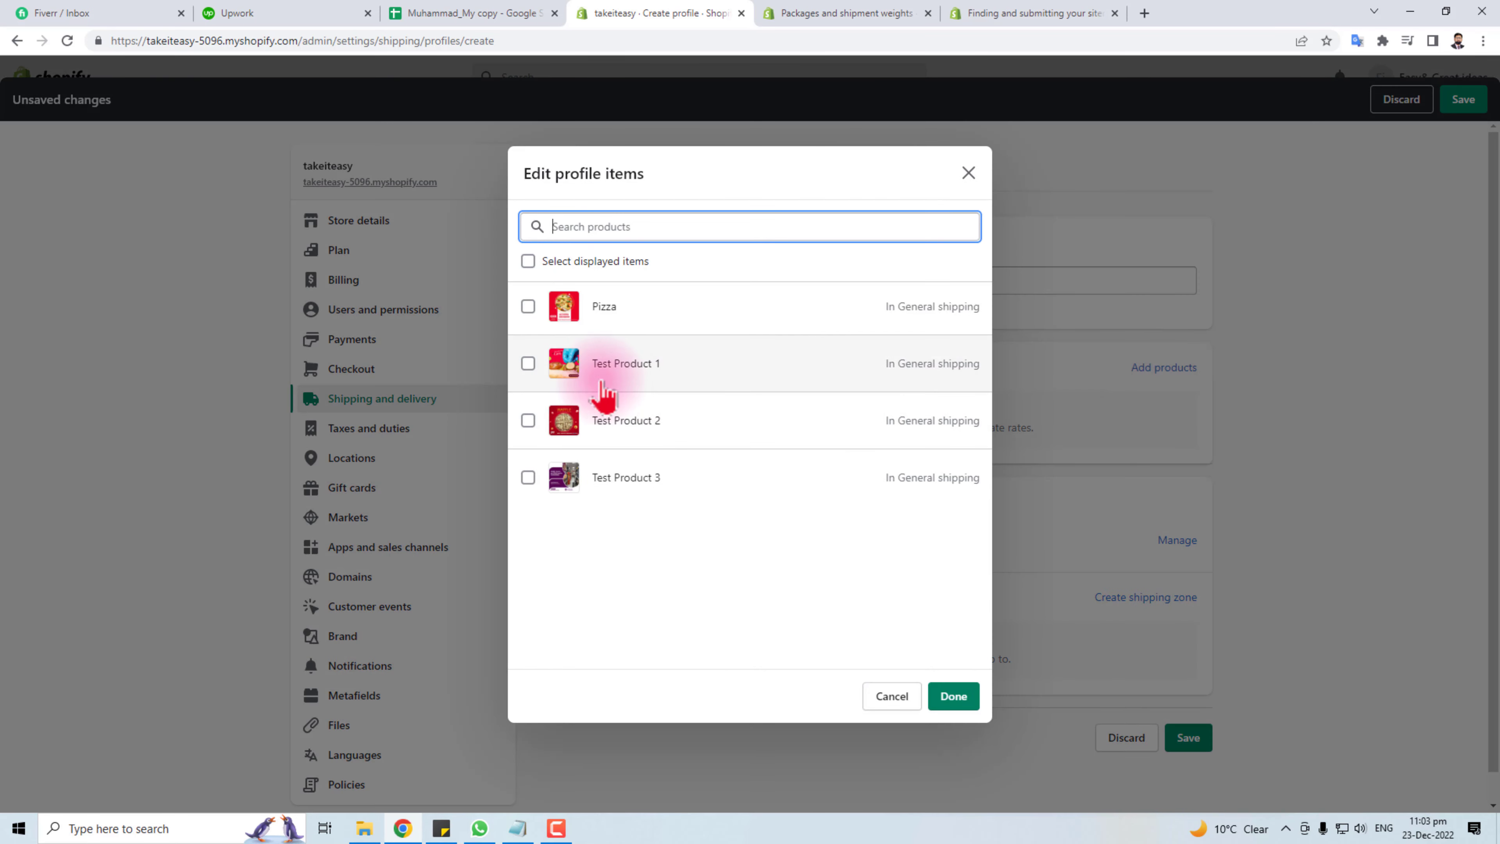
{"action": "left_click", "coordinate": [528, 305]}
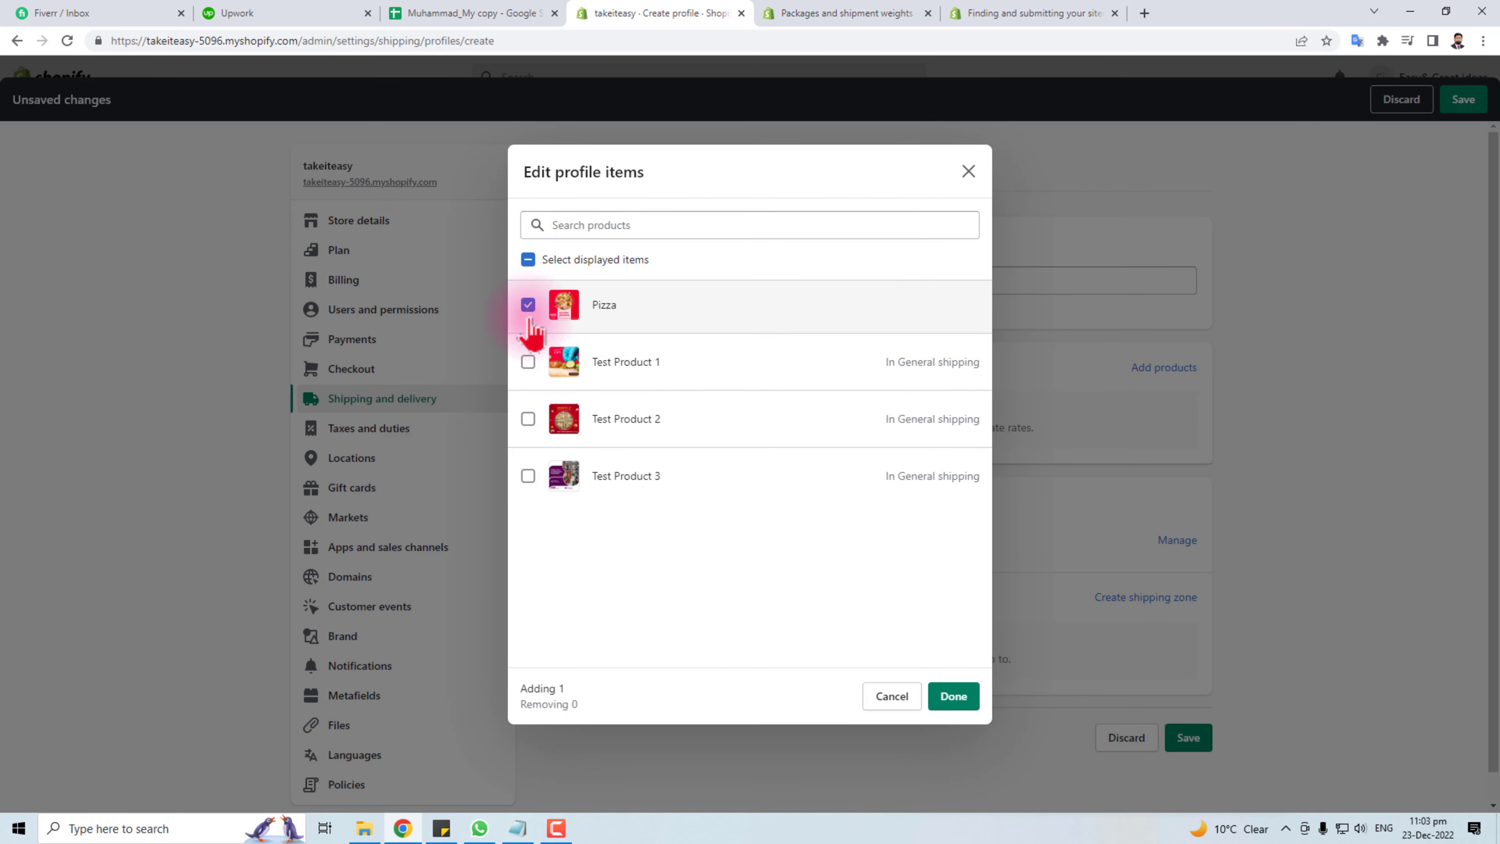
{"action": "left_click", "coordinate": [528, 420]}
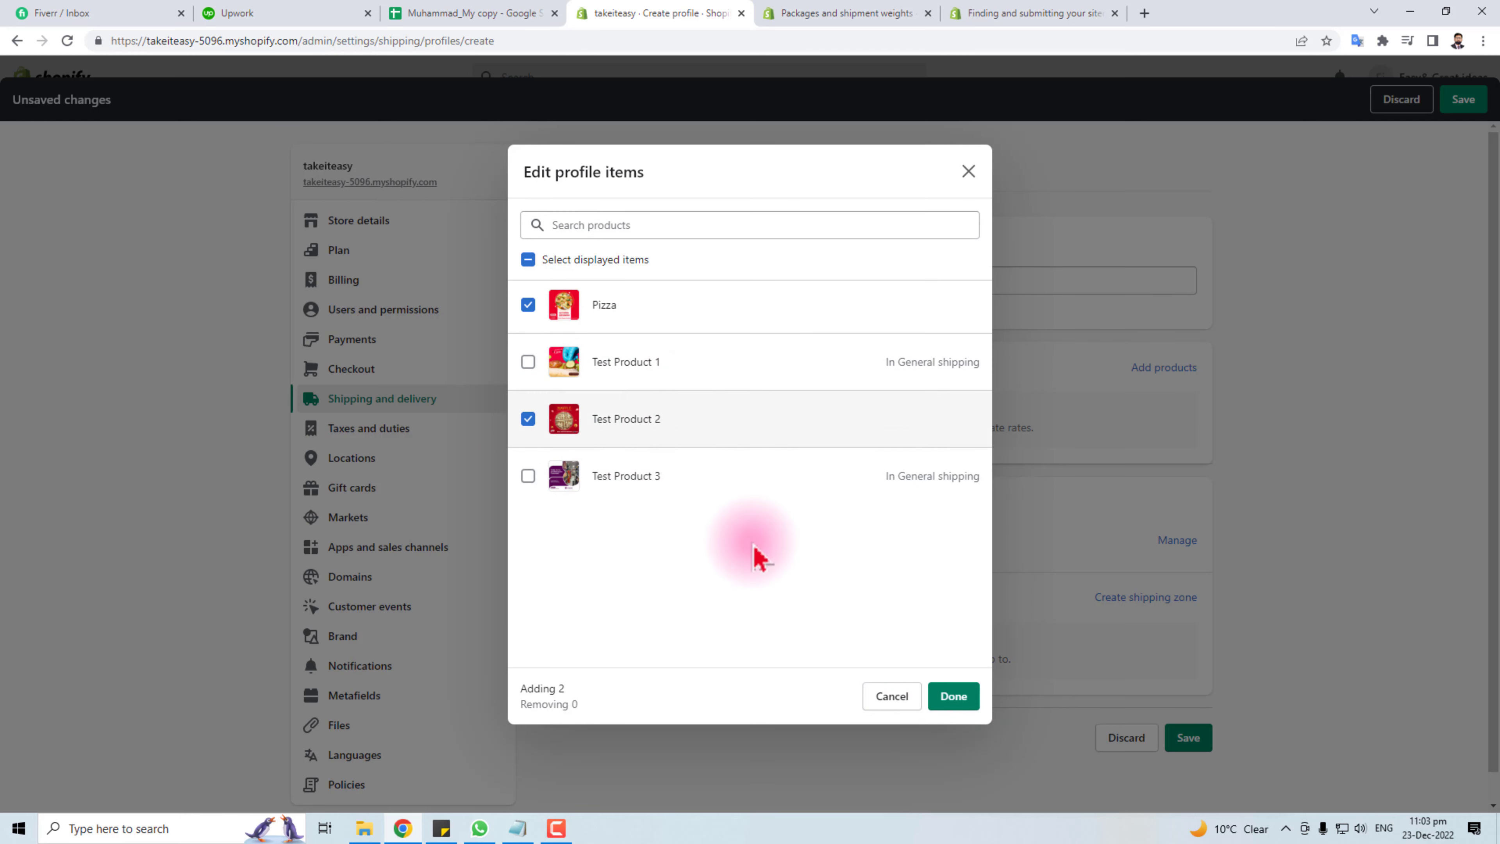
{"action": "left_click", "coordinate": [956, 700]}
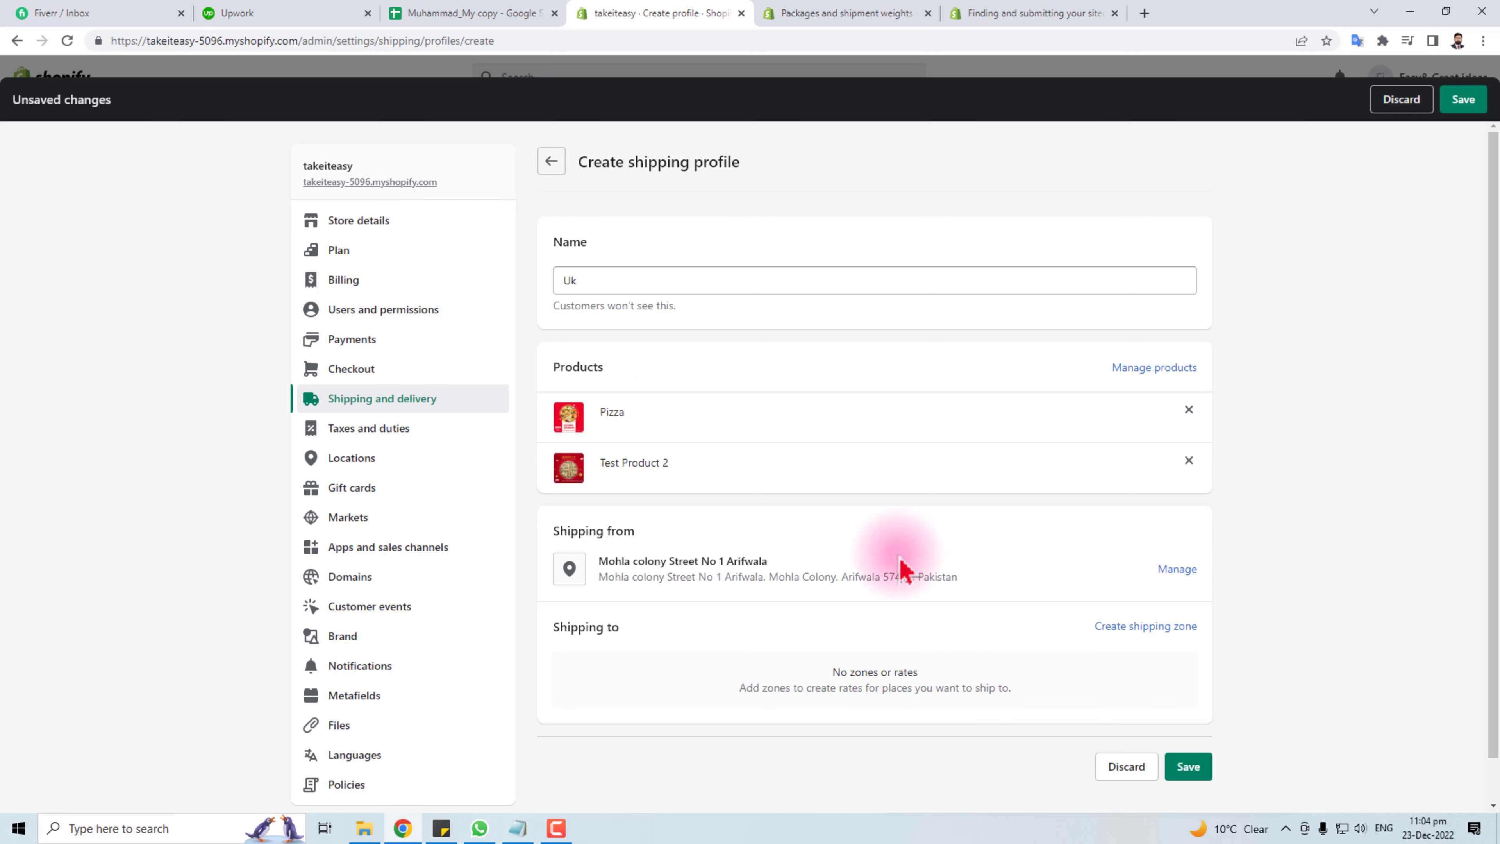
Create a shipping zone in the Uk profile that covers the United Kingdom, leaving the zone name blank.
{"action": "left_click", "coordinate": [1148, 628]}
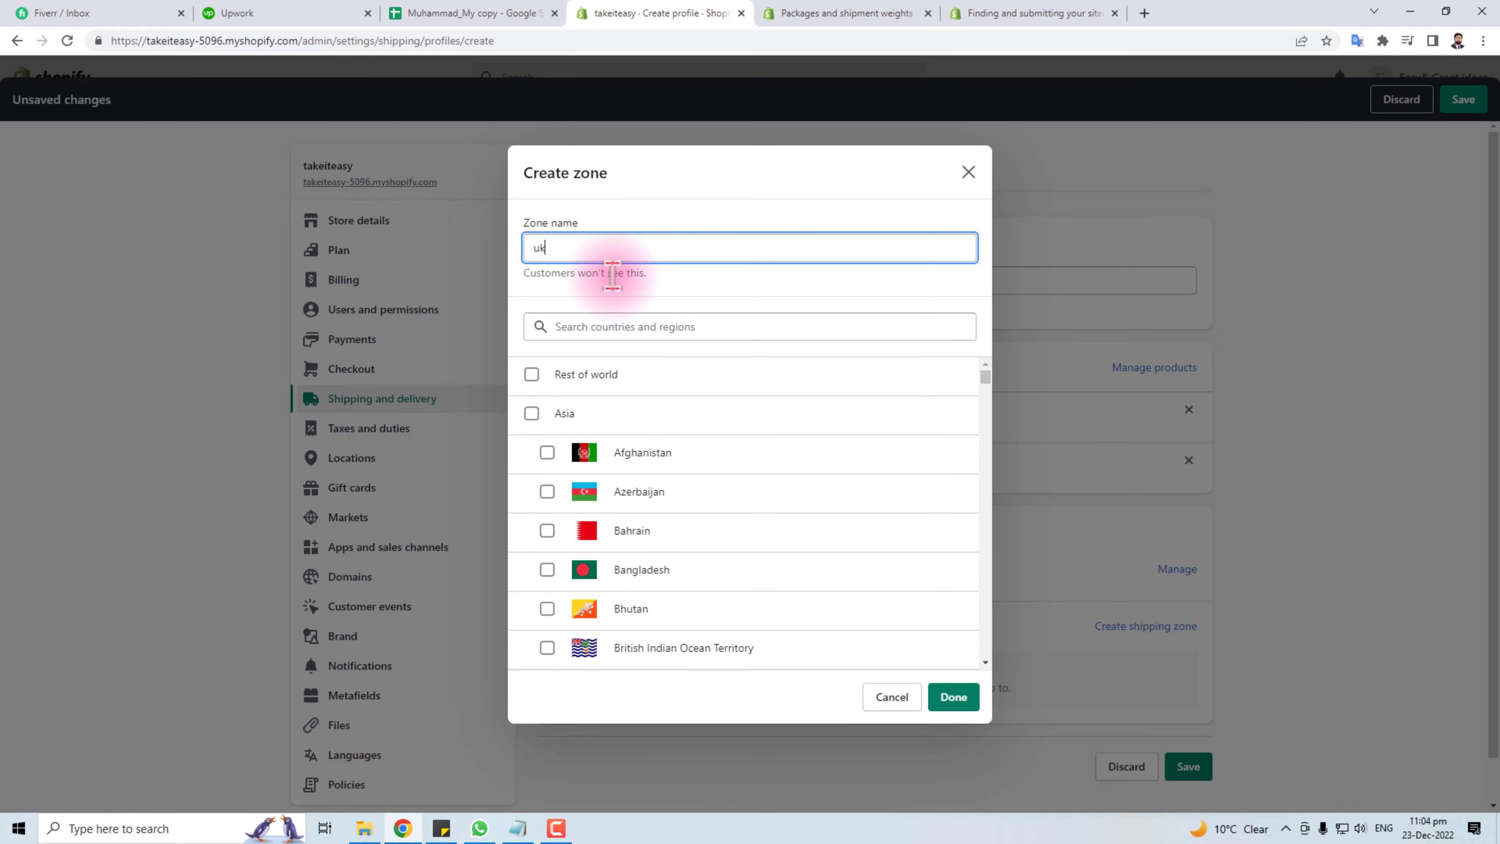
{"action": "left_click", "coordinate": [625, 322]}
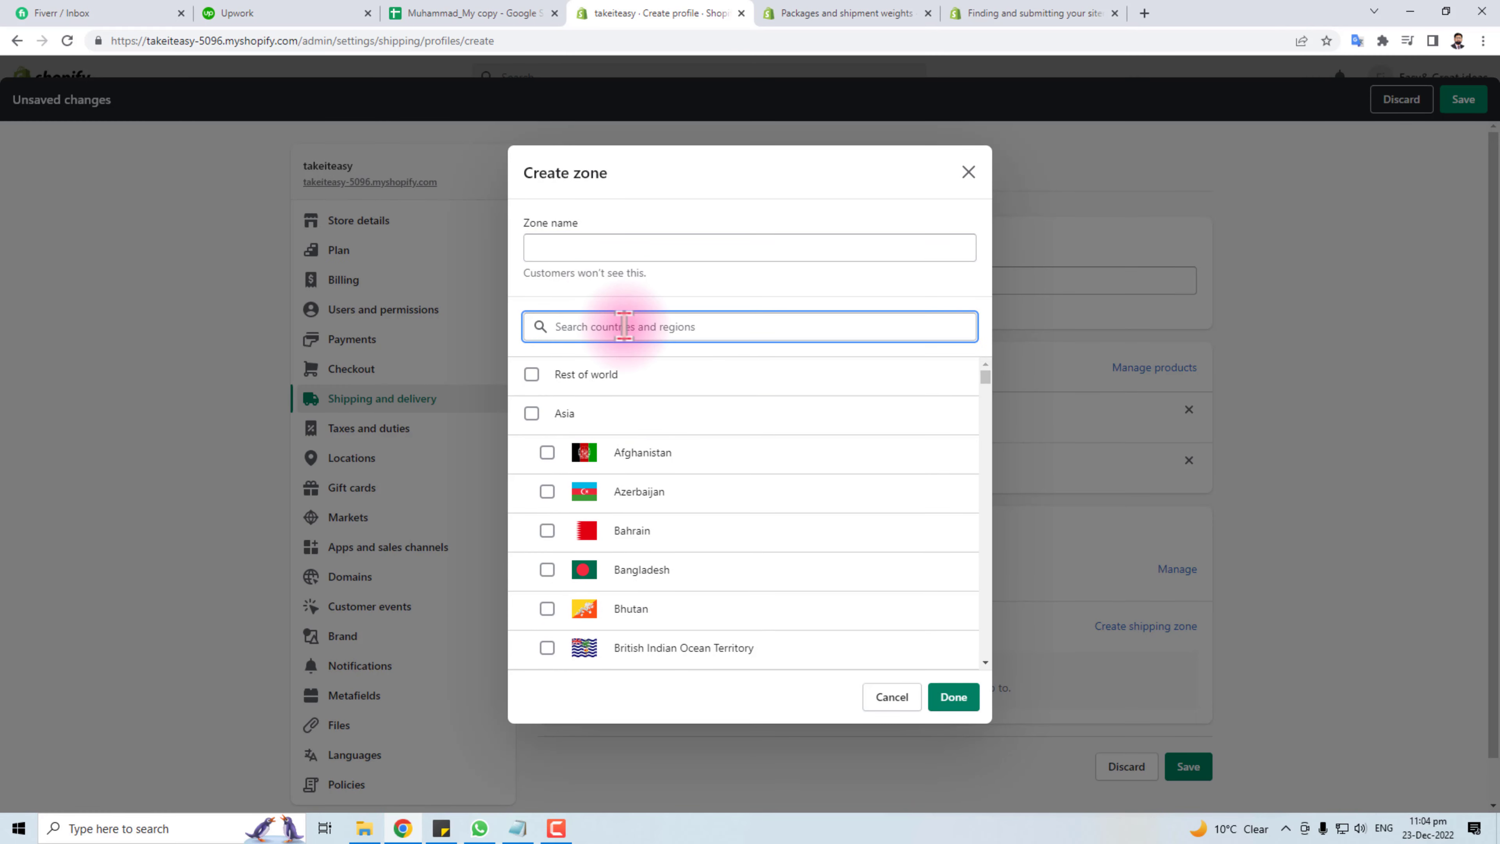
{"action": "type", "text": "uk"}
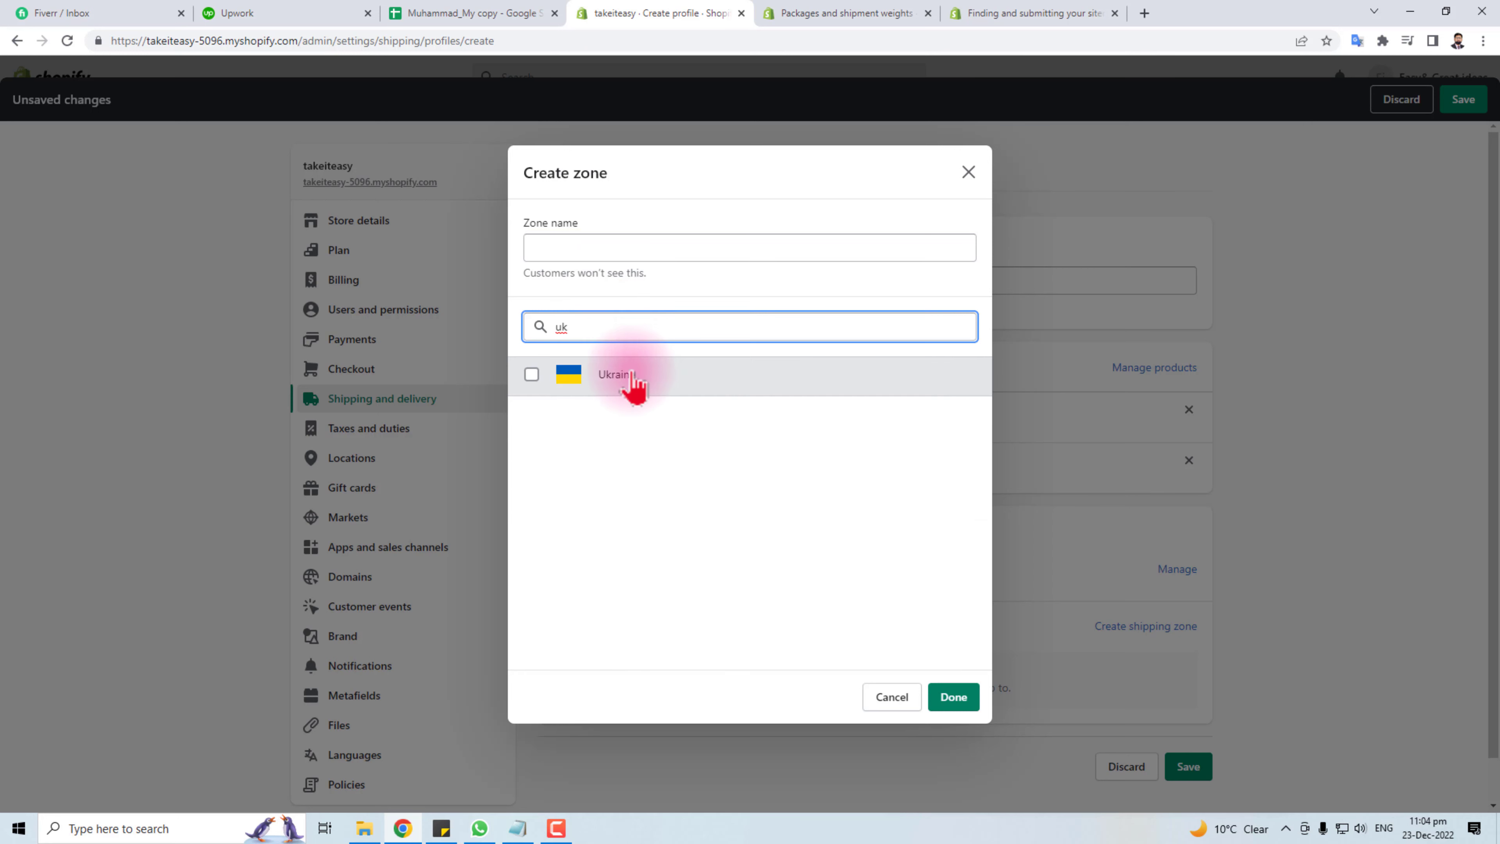
{"action": "left_click_drag", "start_coordinate": [595, 329], "coordinate": [526, 331]}
{"action": "type", "text": "uni"}
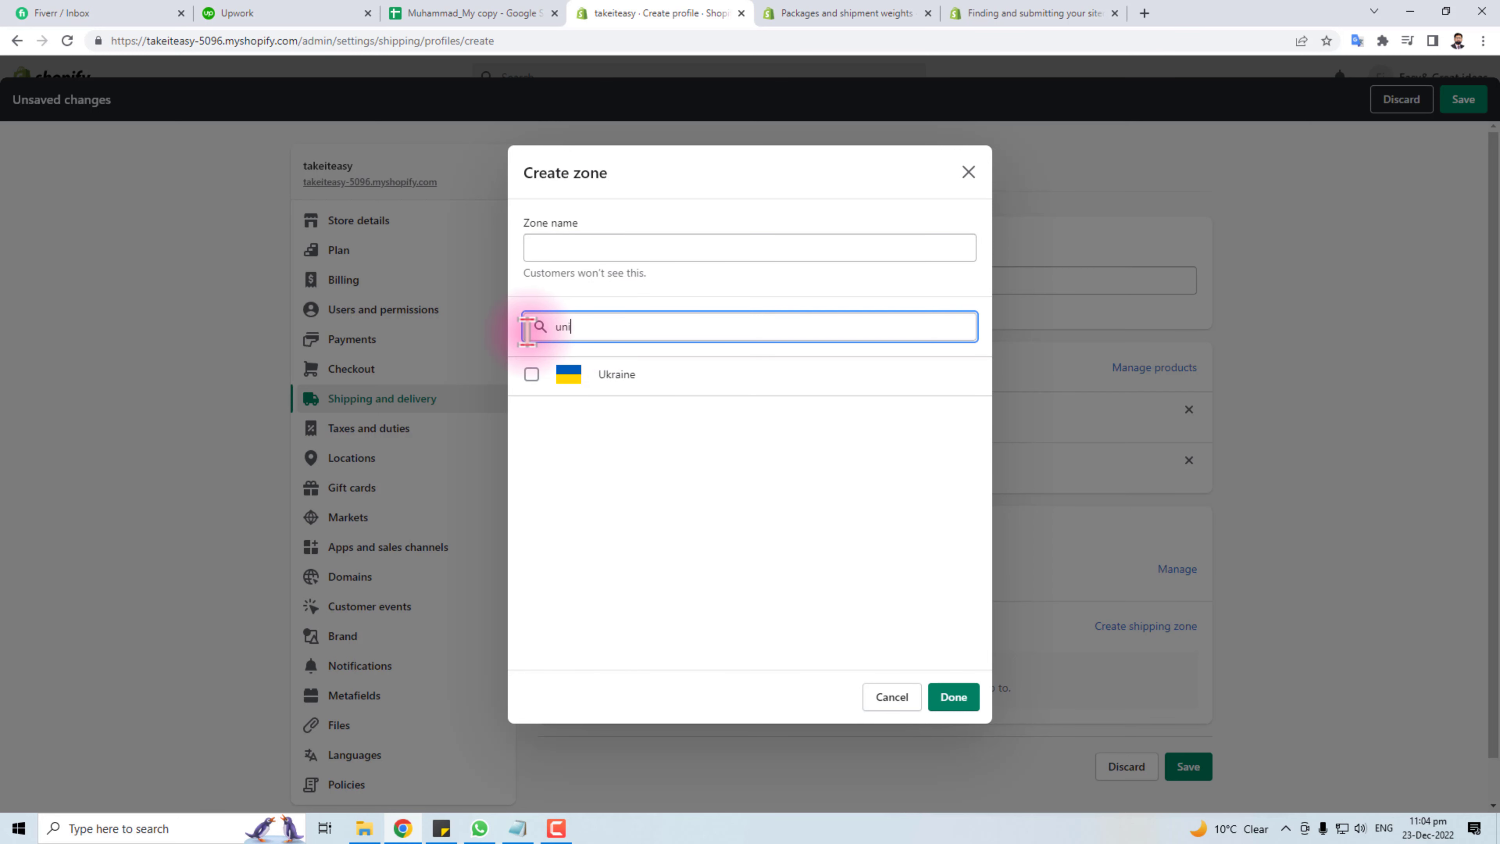
{"action": "type", "text": "ted ki"}
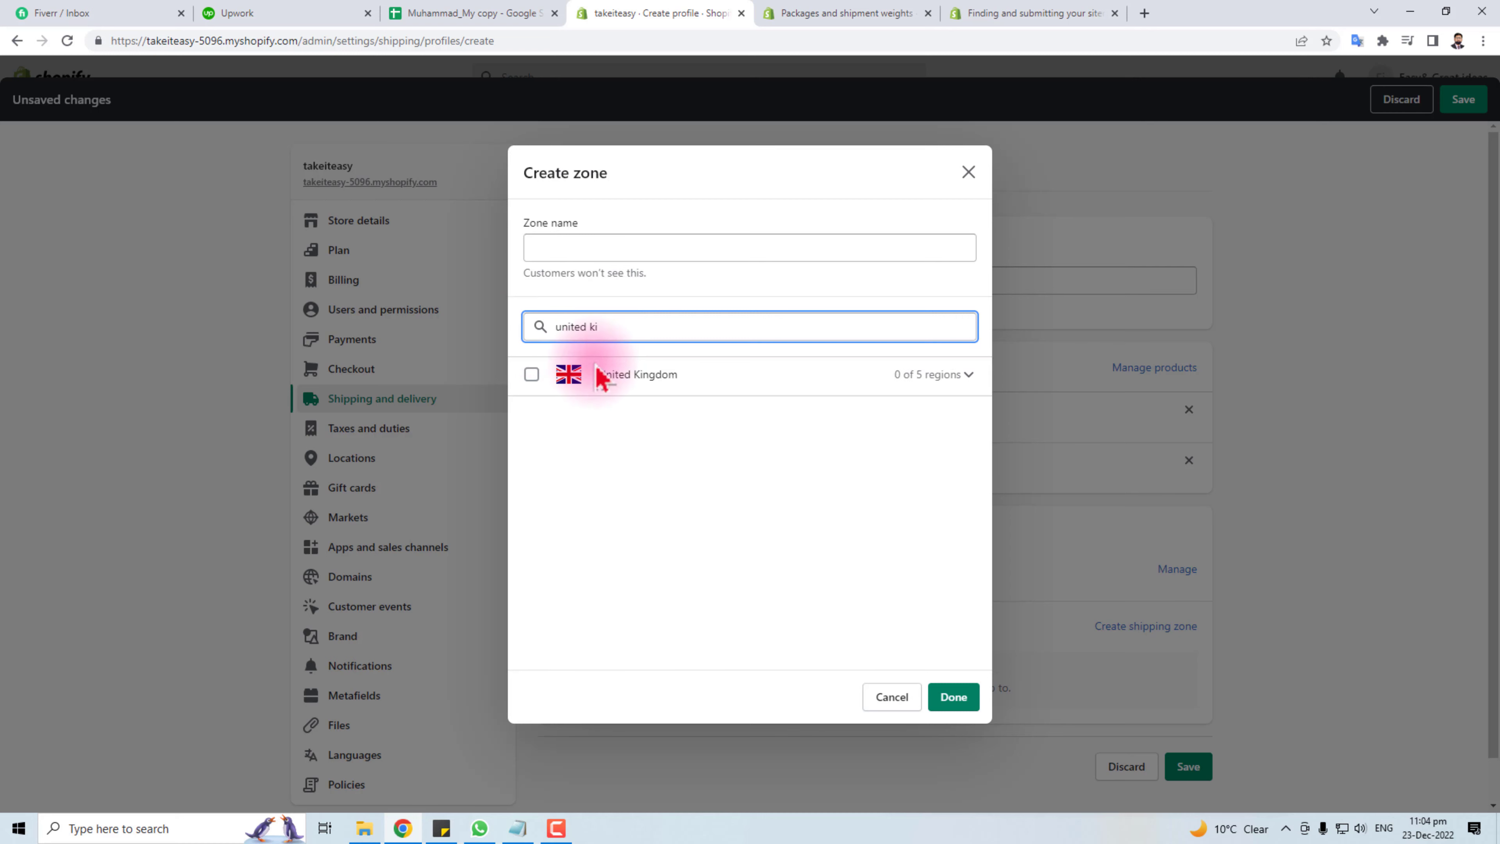
{"action": "left_click", "coordinate": [627, 380]}
{"action": "left_click", "coordinate": [953, 697]}
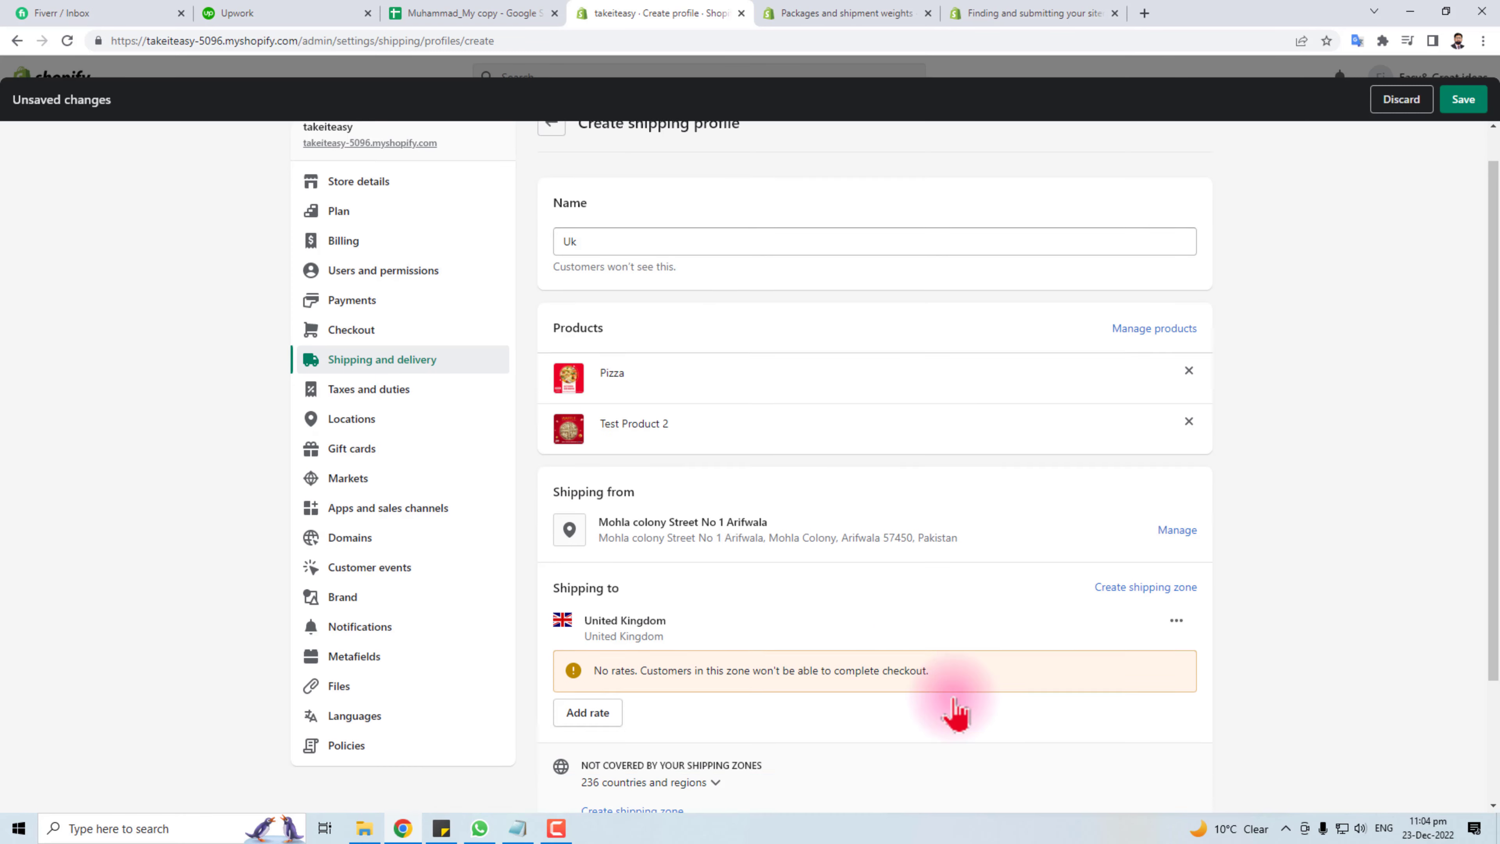
Add a self-defined rate named "Ukship" with a price of Rs 1000 to the United Kingdom zone.
{"action": "scroll", "coordinate": [837, 462], "scroll_direction": "down", "scroll_amount": 3}
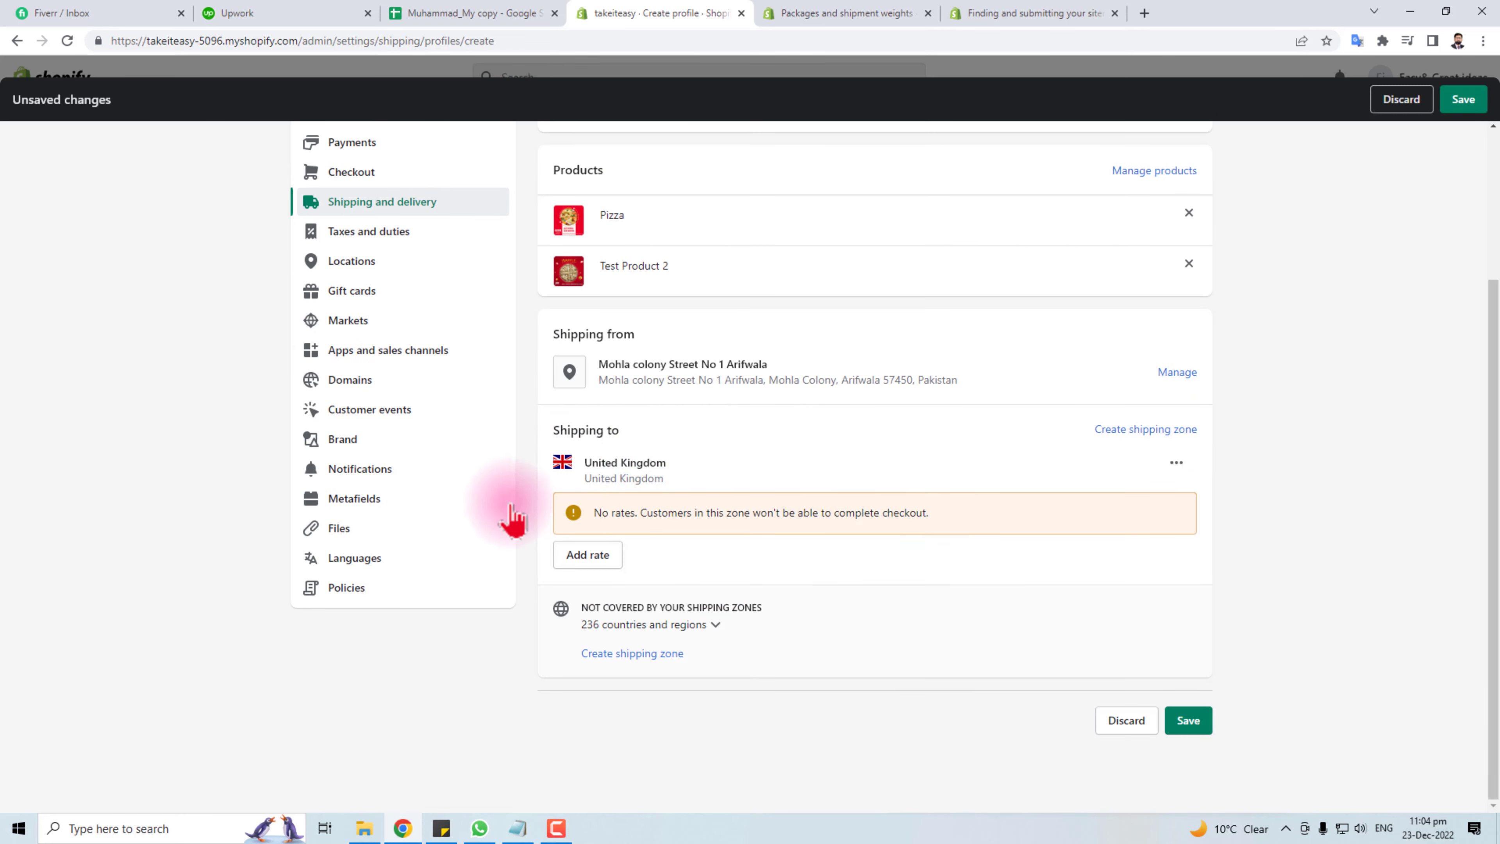
{"action": "left_click", "coordinate": [599, 562]}
{"action": "left_click", "coordinate": [572, 431]}
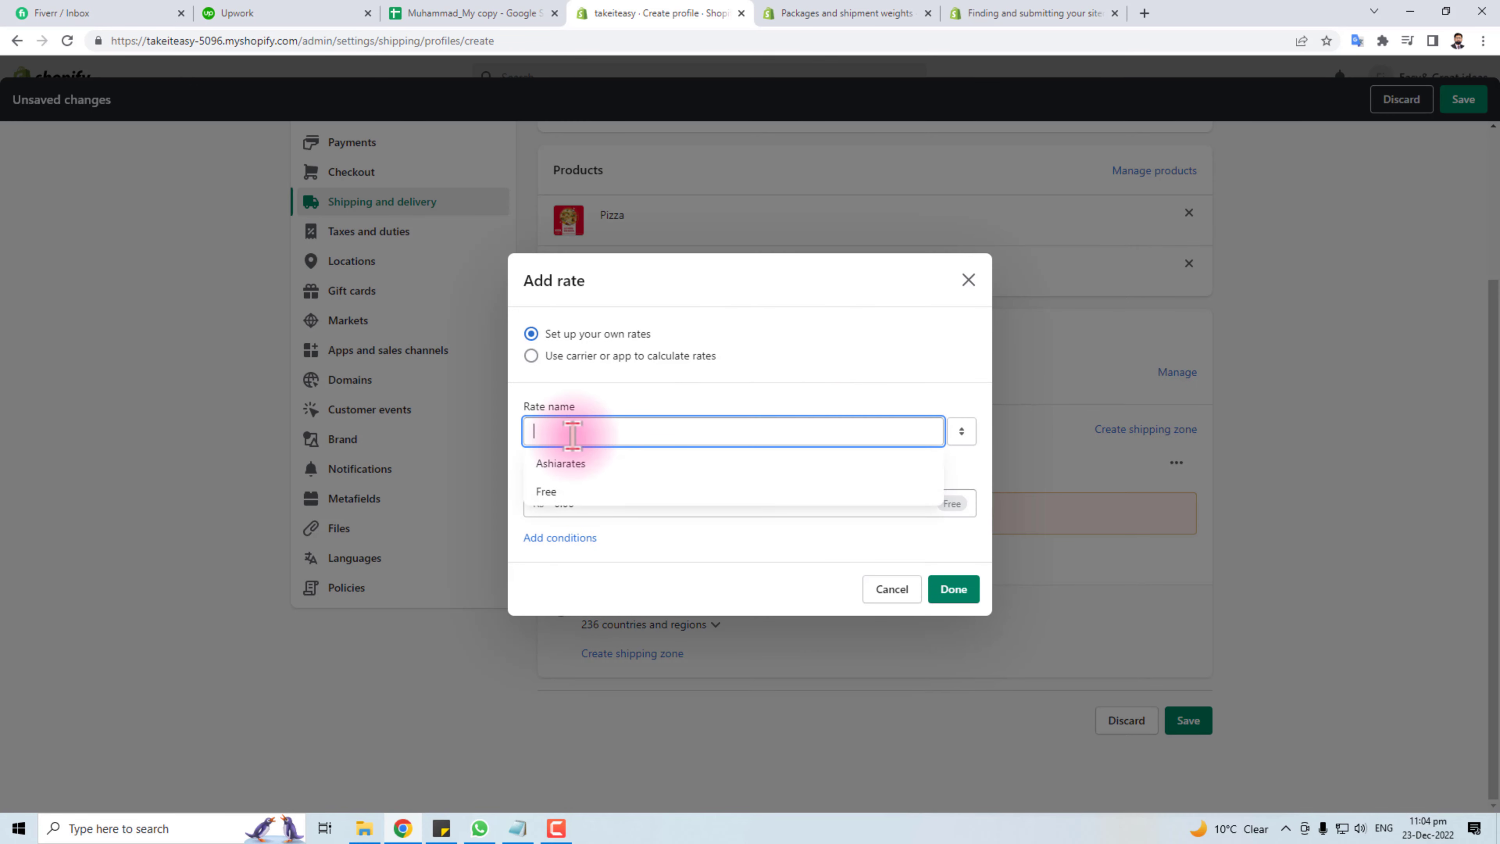
{"action": "type", "text": "Ukship"}
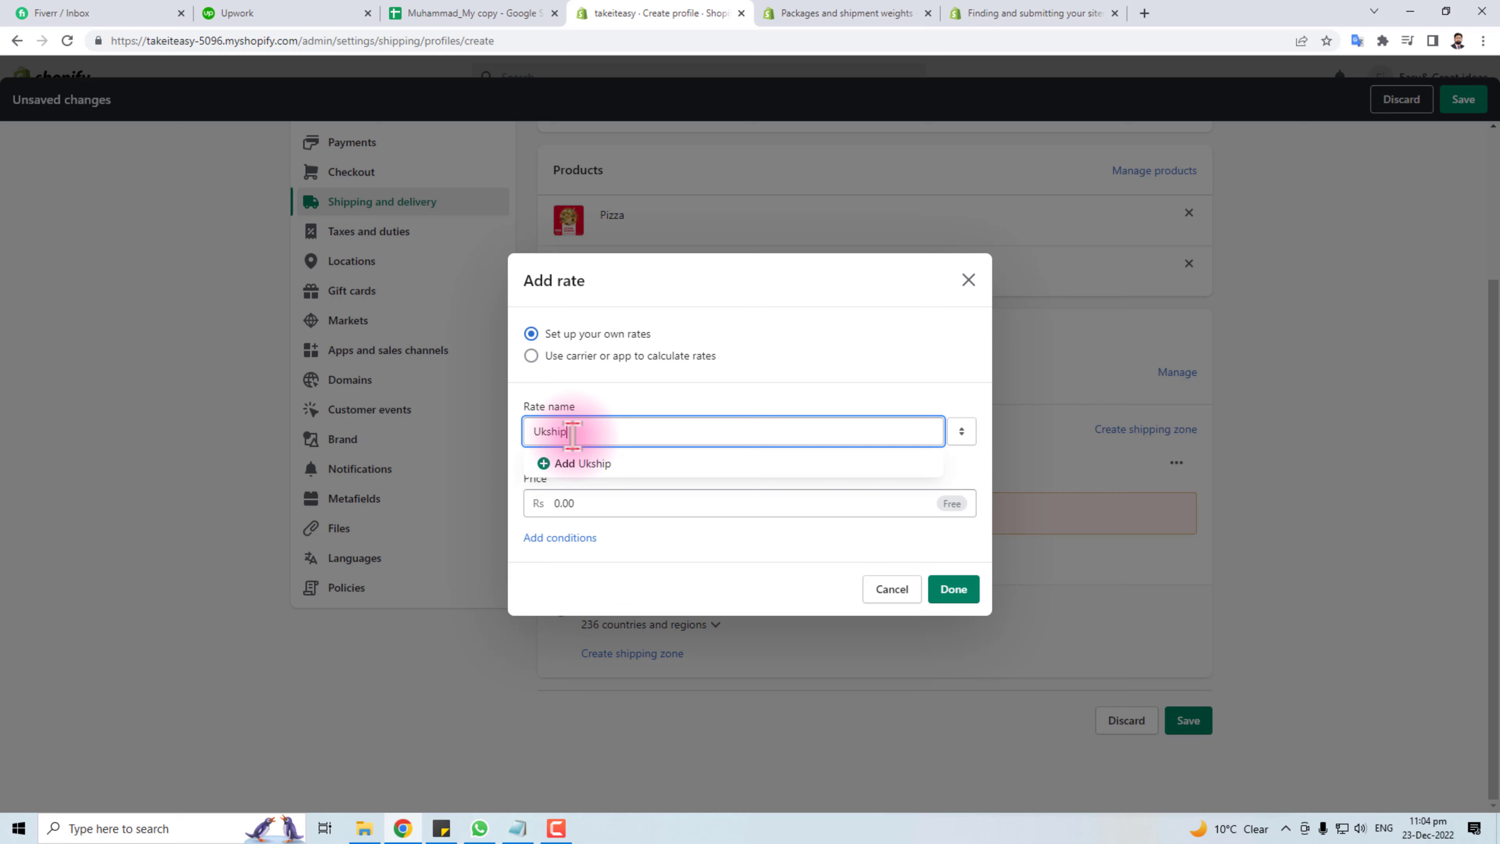
{"action": "left_click", "coordinate": [553, 503]}
{"action": "type", "text": "1000"}
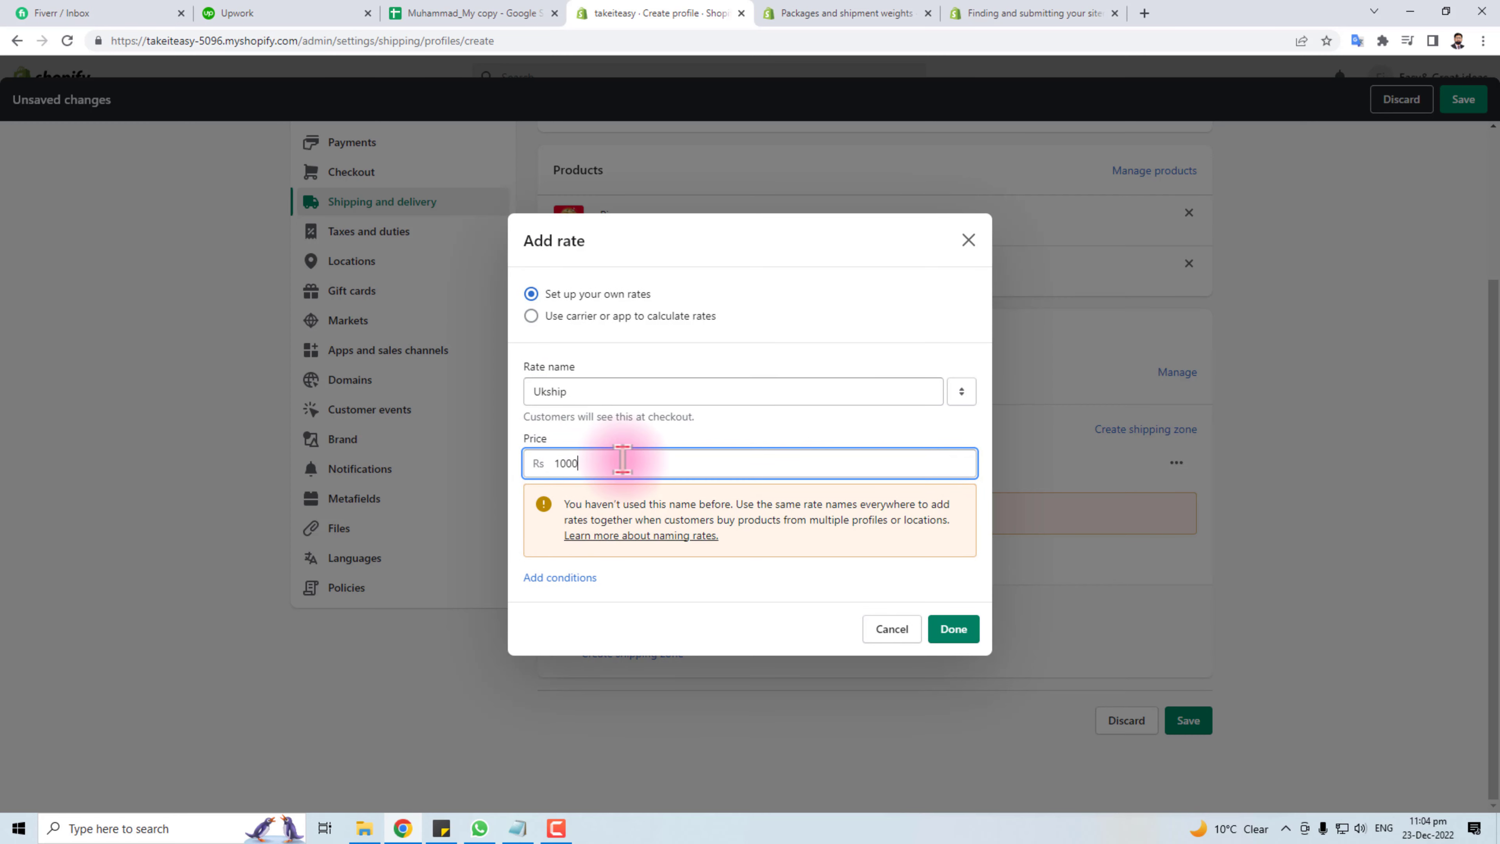
{"action": "left_click", "coordinate": [953, 628]}
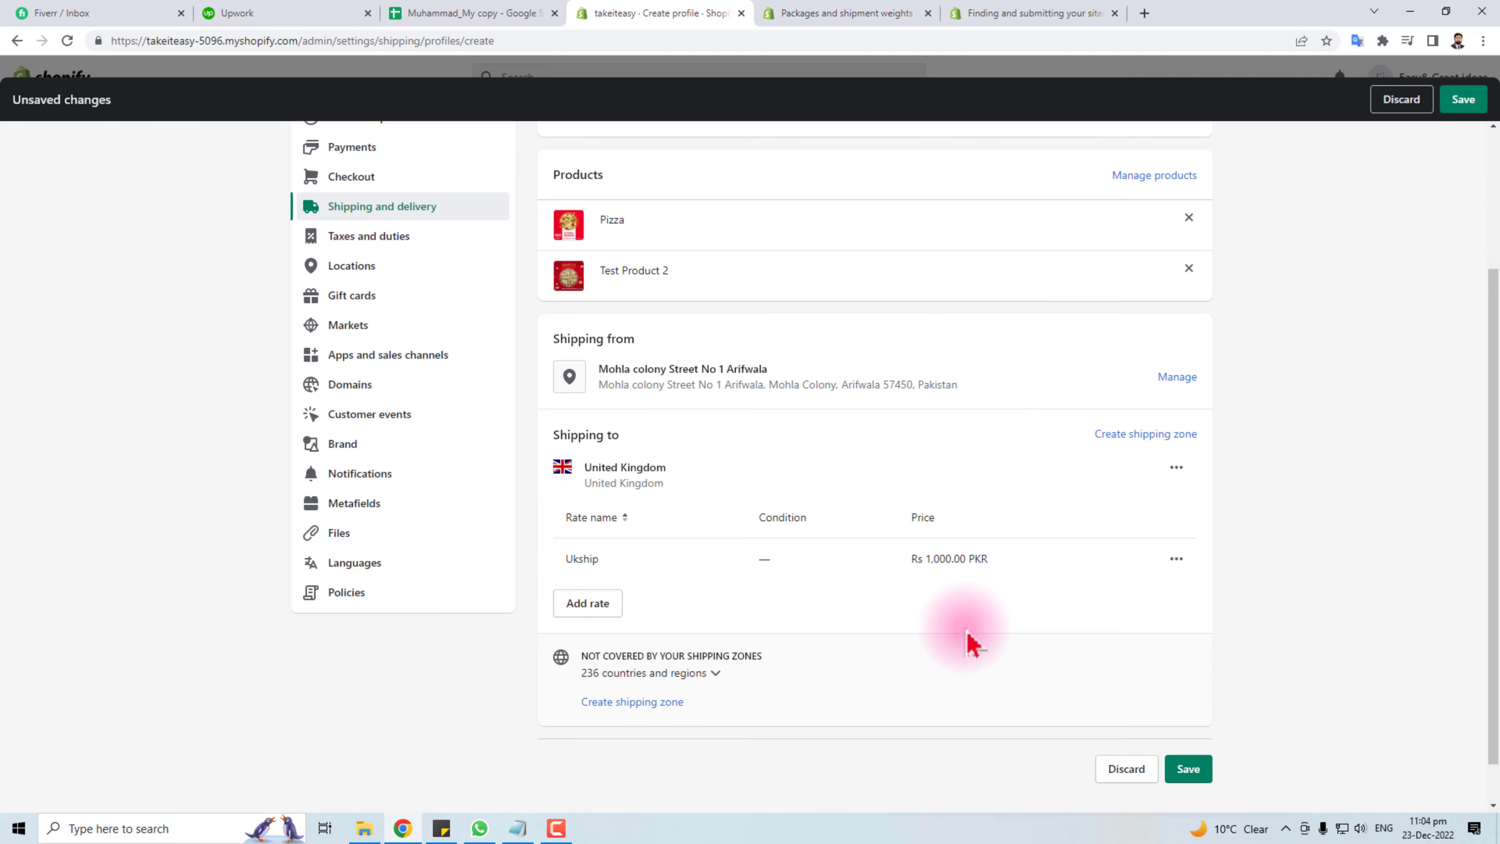
Review the products, zone and rate of the new Uk profile and save the profile.
{"action": "scroll", "coordinate": [969, 636], "scroll_direction": "up", "scroll_amount": 3}
{"action": "scroll", "coordinate": [569, 178], "scroll_direction": "down", "scroll_amount": 3}
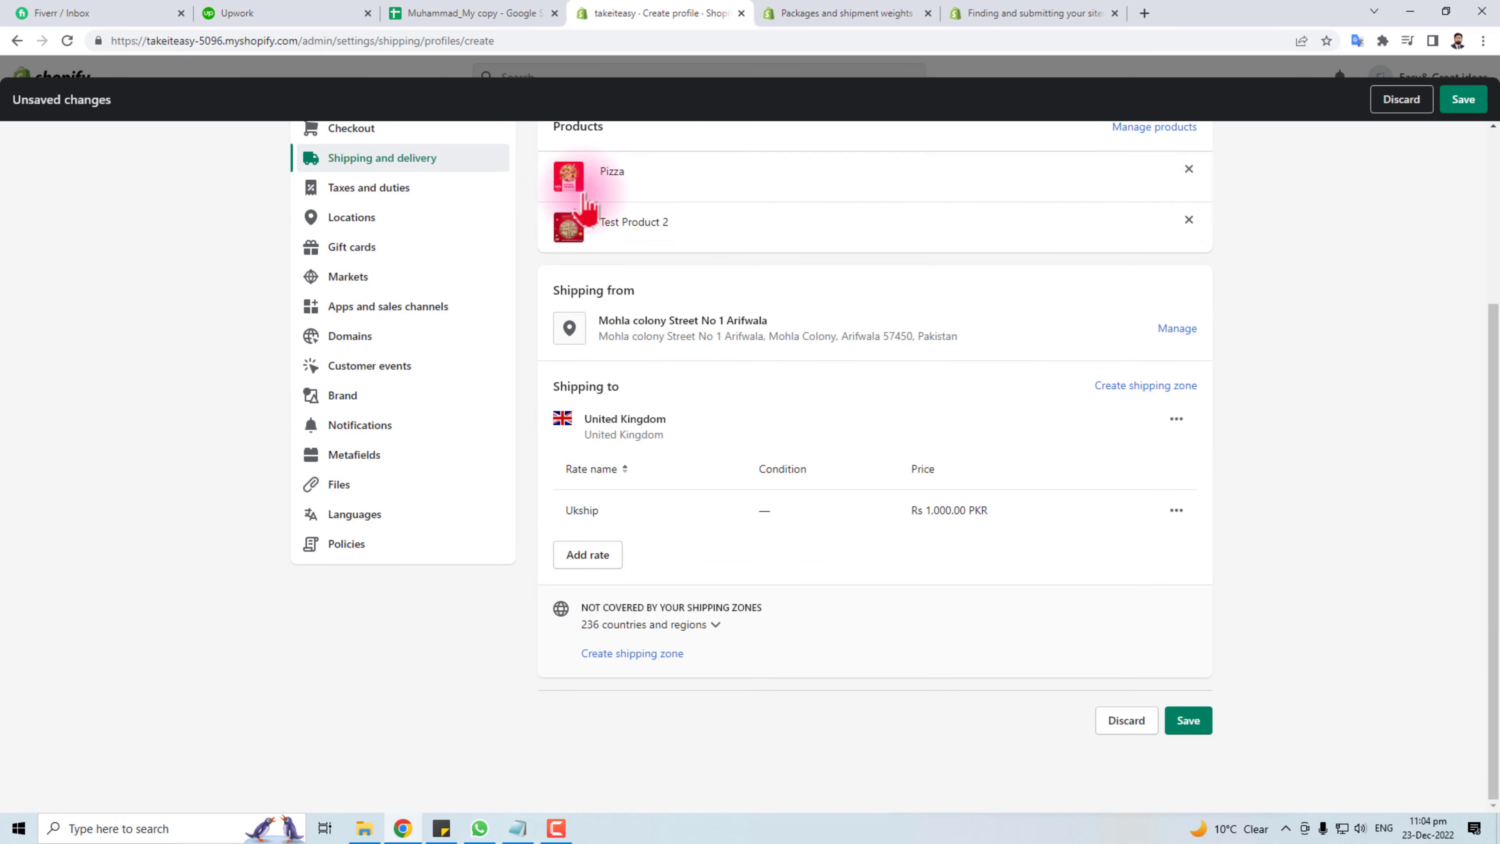
{"action": "scroll", "coordinate": [569, 235], "scroll_direction": "up", "scroll_amount": 3}
{"action": "left_click", "coordinate": [552, 166]}
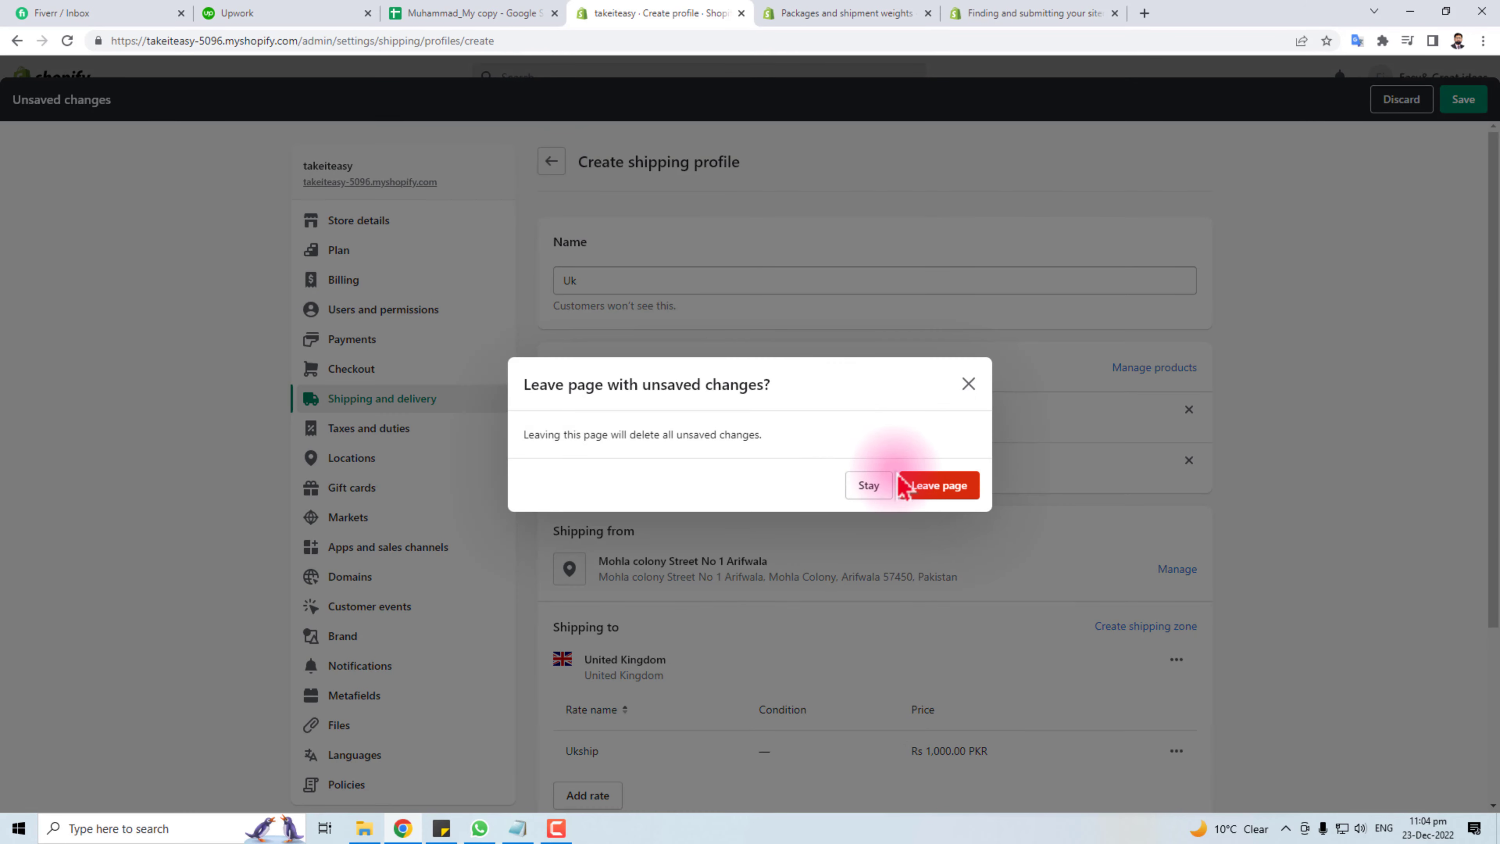
{"action": "left_click", "coordinate": [970, 383]}
{"action": "left_click", "coordinate": [1463, 99]}
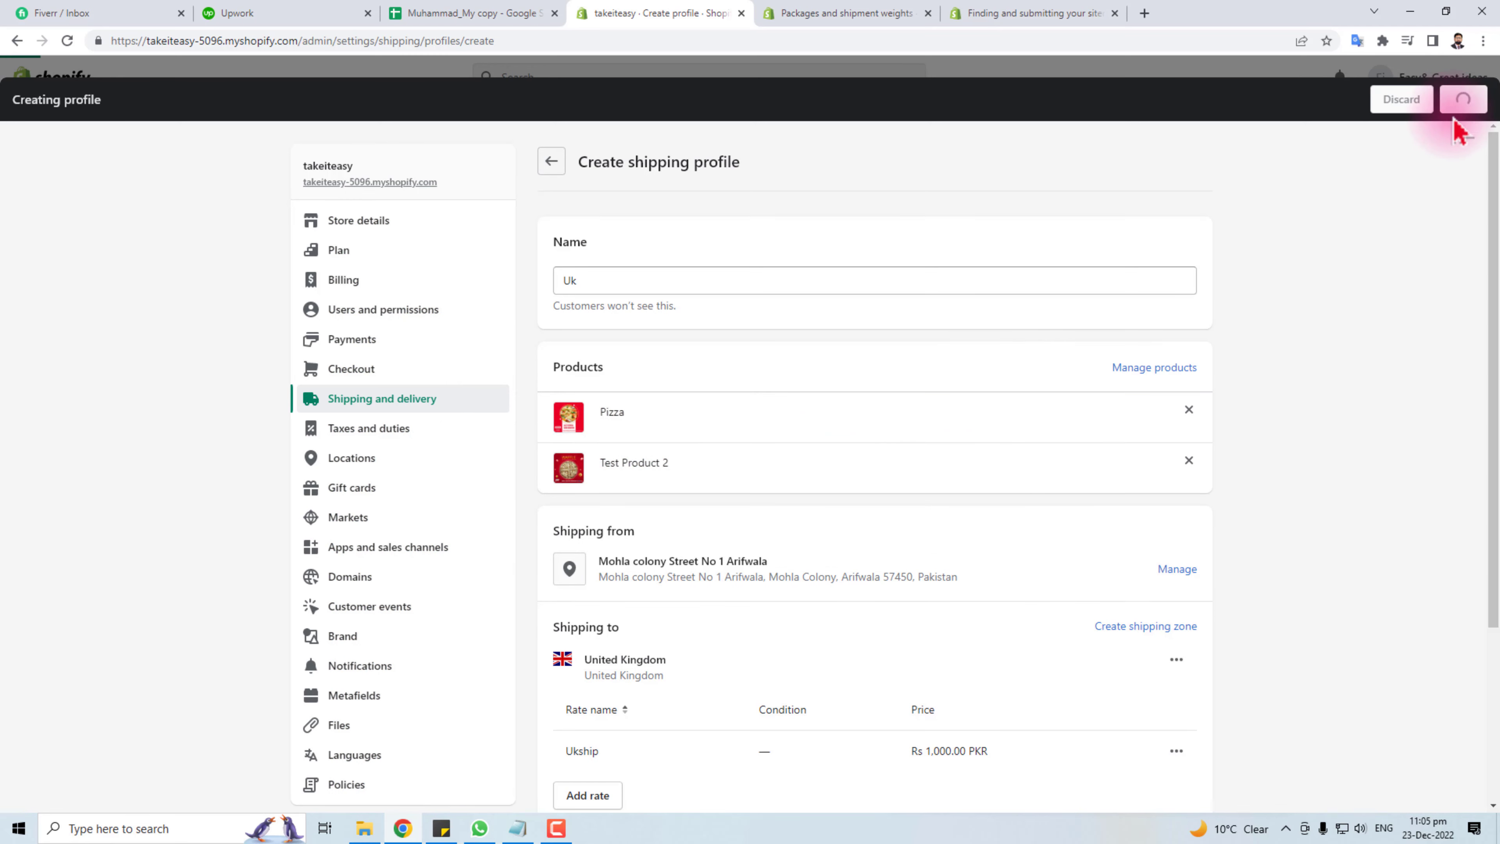
Examine the general and custom shipping rates on the shipping overview, including the profiles' products and zones.
{"action": "scroll", "coordinate": [730, 351], "scroll_direction": "down", "scroll_amount": 5}
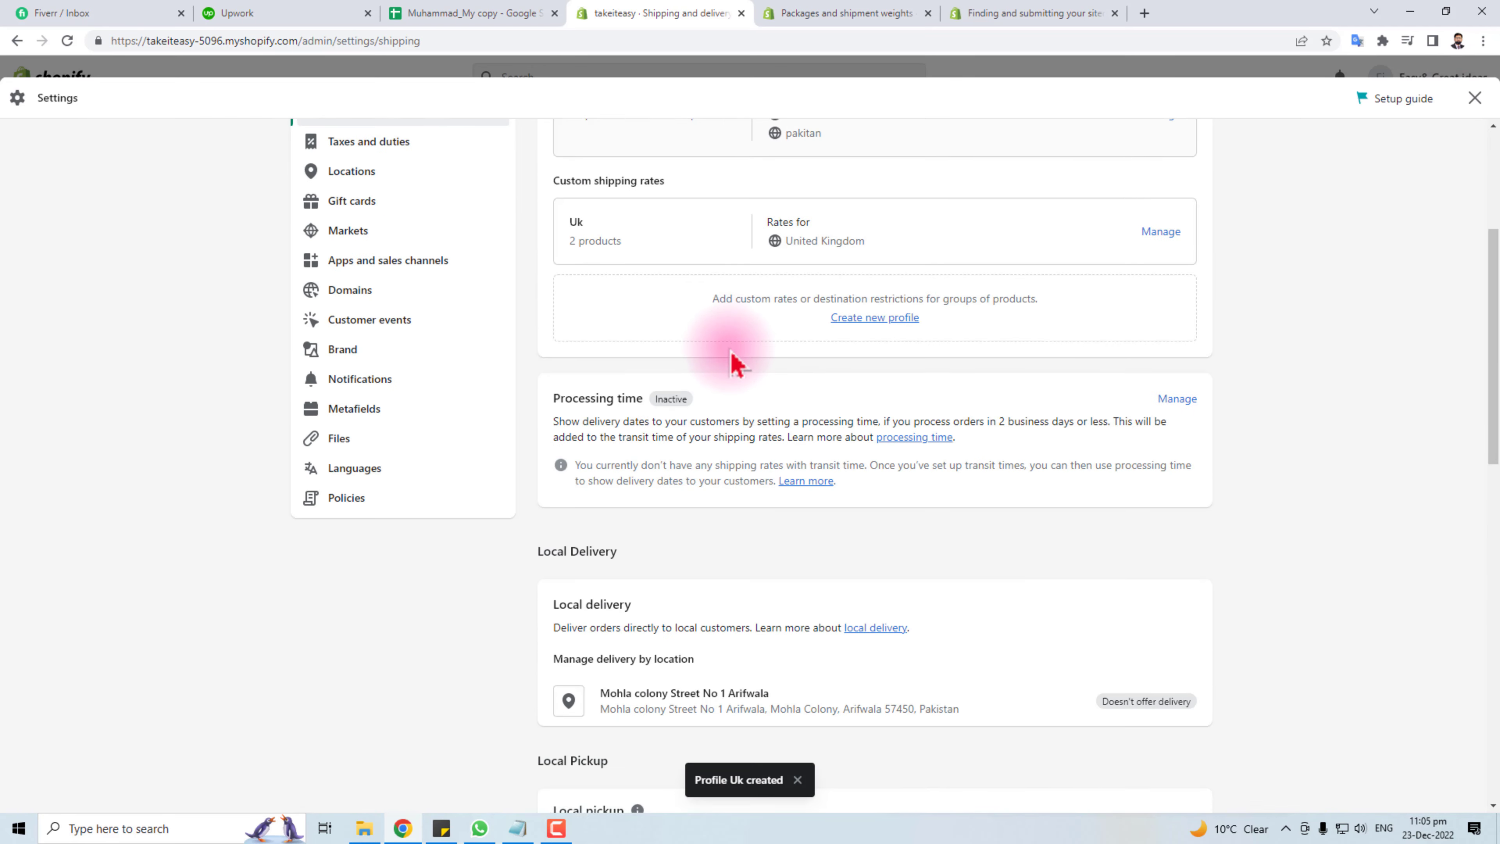
{"action": "scroll", "coordinate": [731, 351], "scroll_direction": "up", "scroll_amount": 5}
{"action": "left_click_drag", "start_coordinate": [579, 399], "coordinate": [864, 395]}
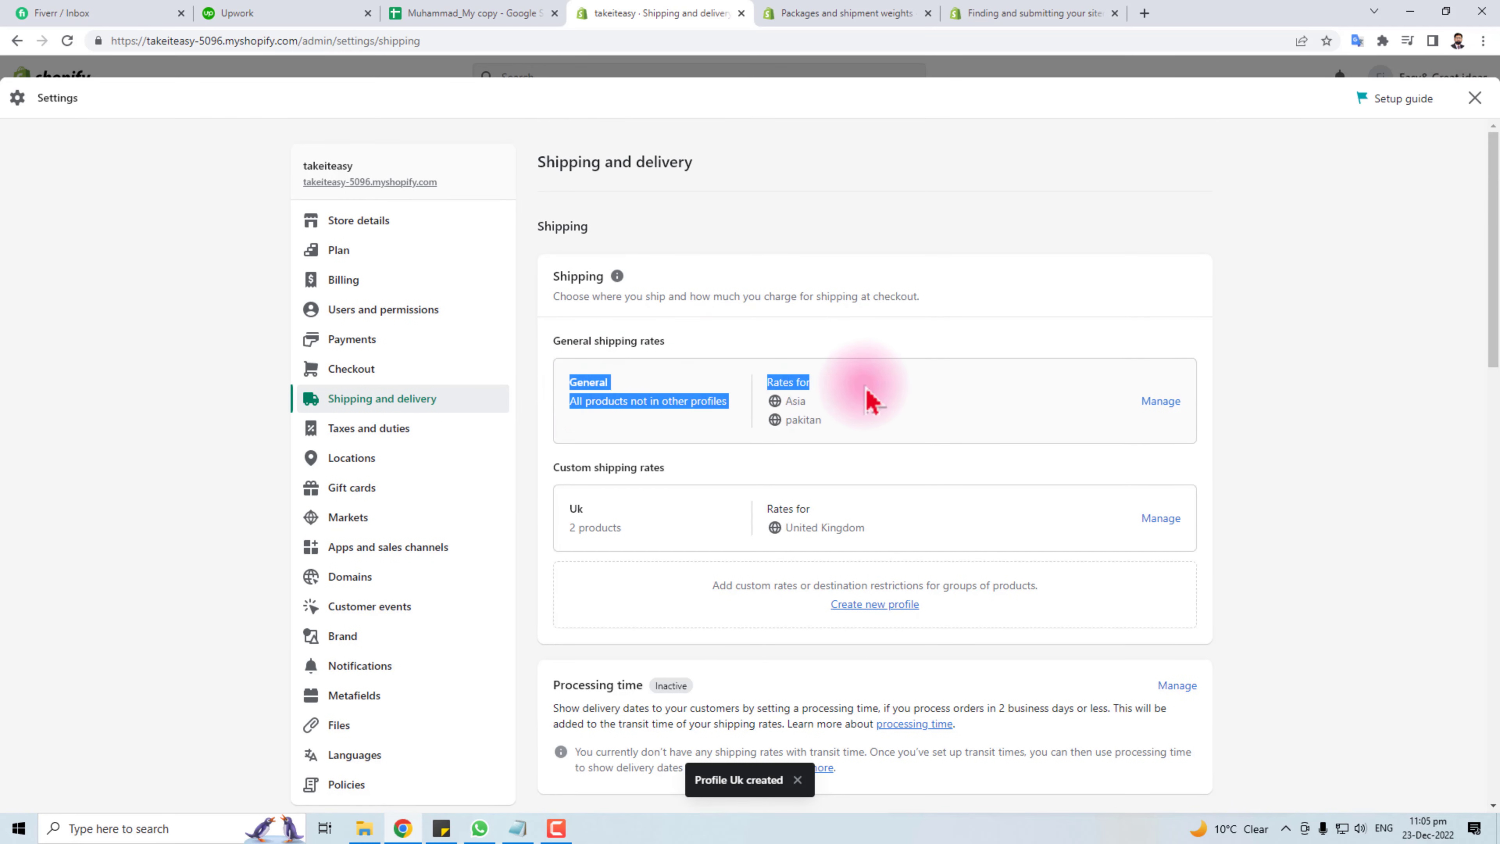
{"action": "left_click", "coordinate": [878, 414]}
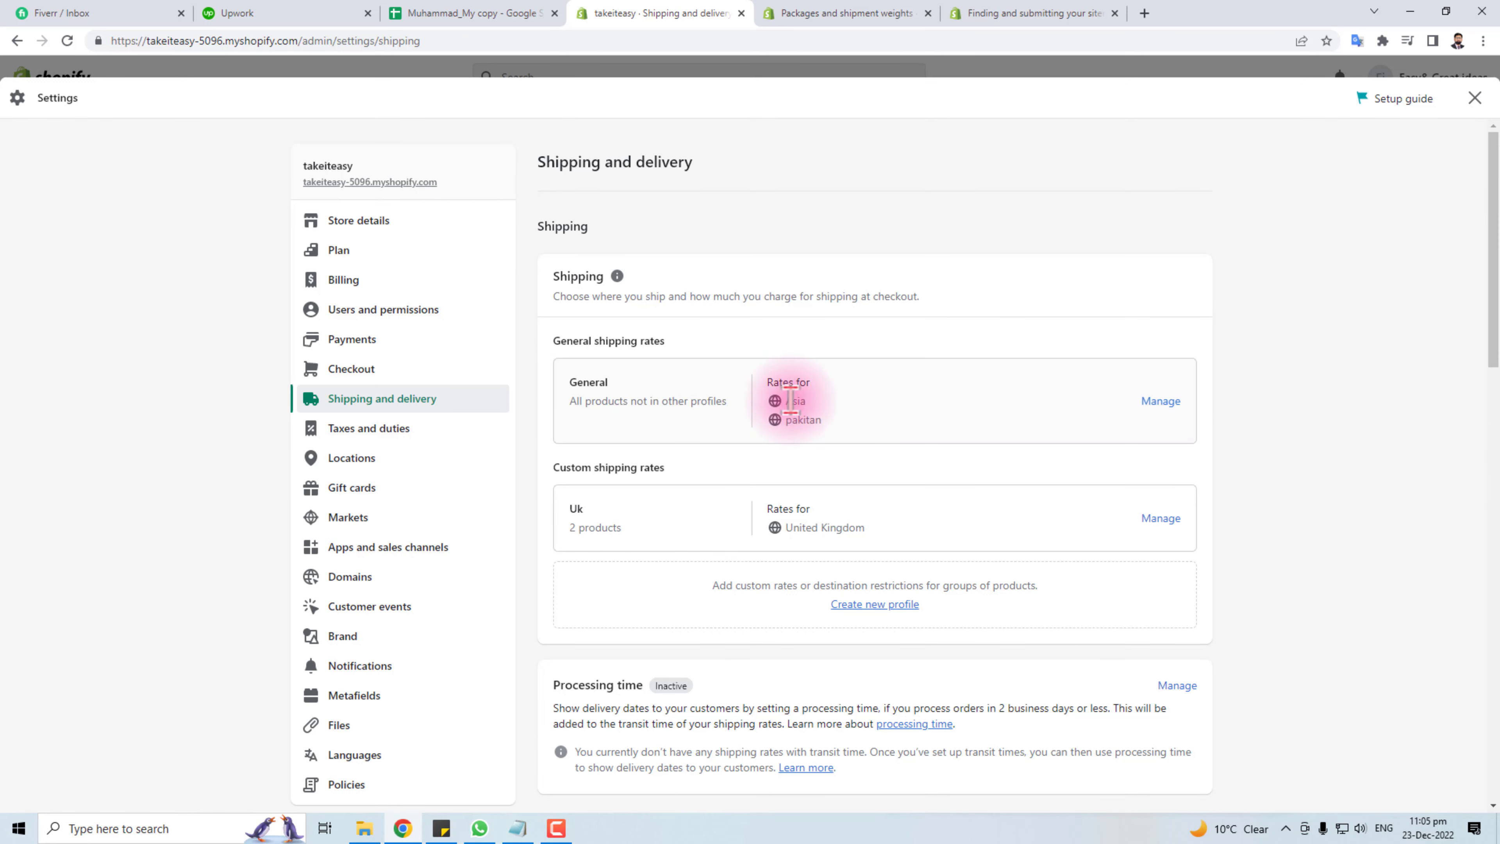
{"action": "left_click_drag", "start_coordinate": [786, 402], "coordinate": [844, 417]}
{"action": "left_click", "coordinate": [881, 374]}
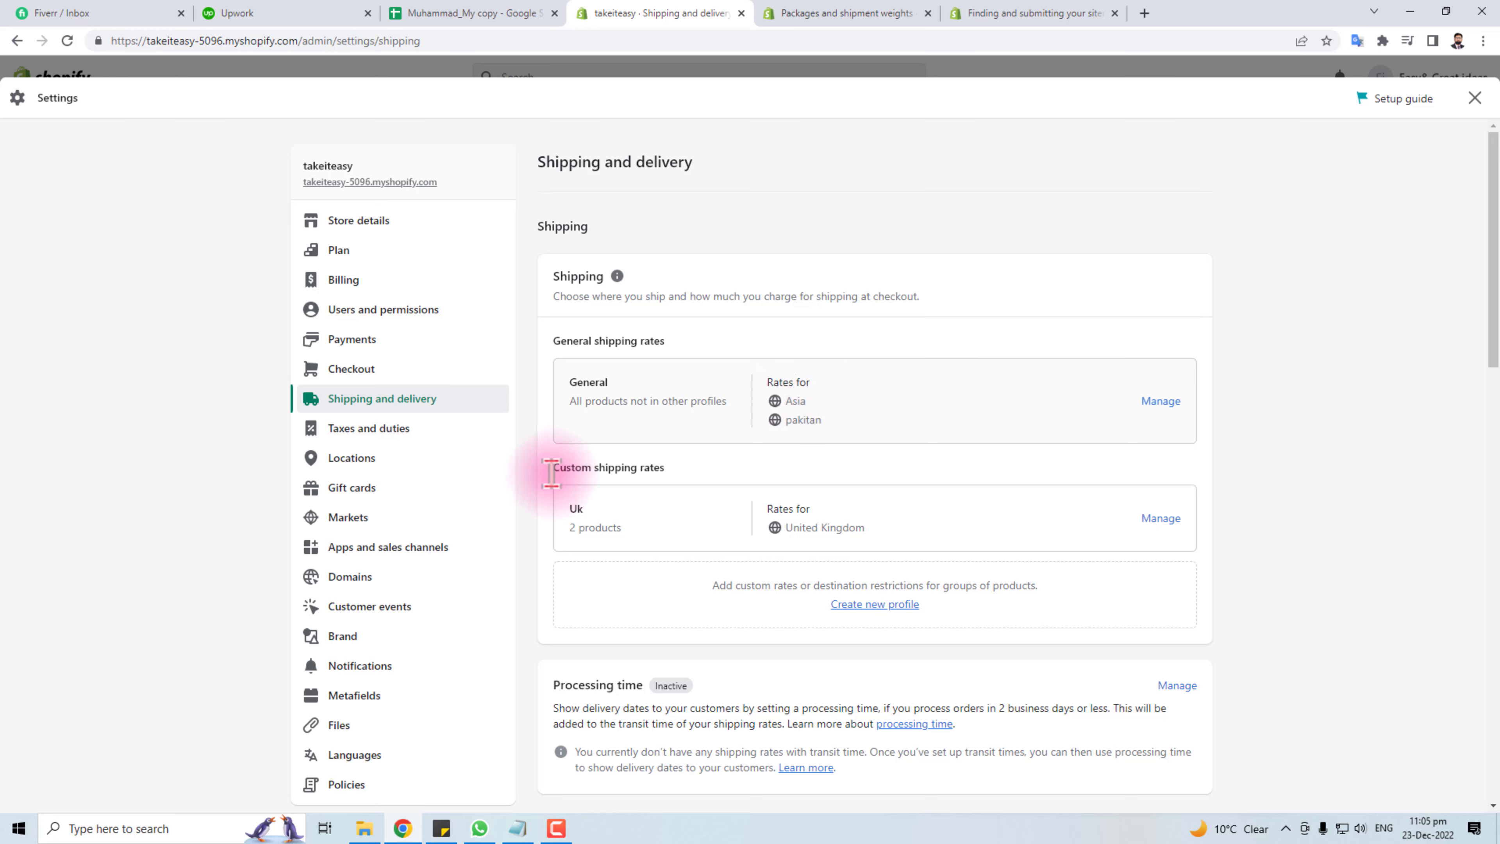
{"action": "left_click_drag", "start_coordinate": [553, 466], "coordinate": [687, 495]}
{"action": "left_click", "coordinate": [679, 582]}
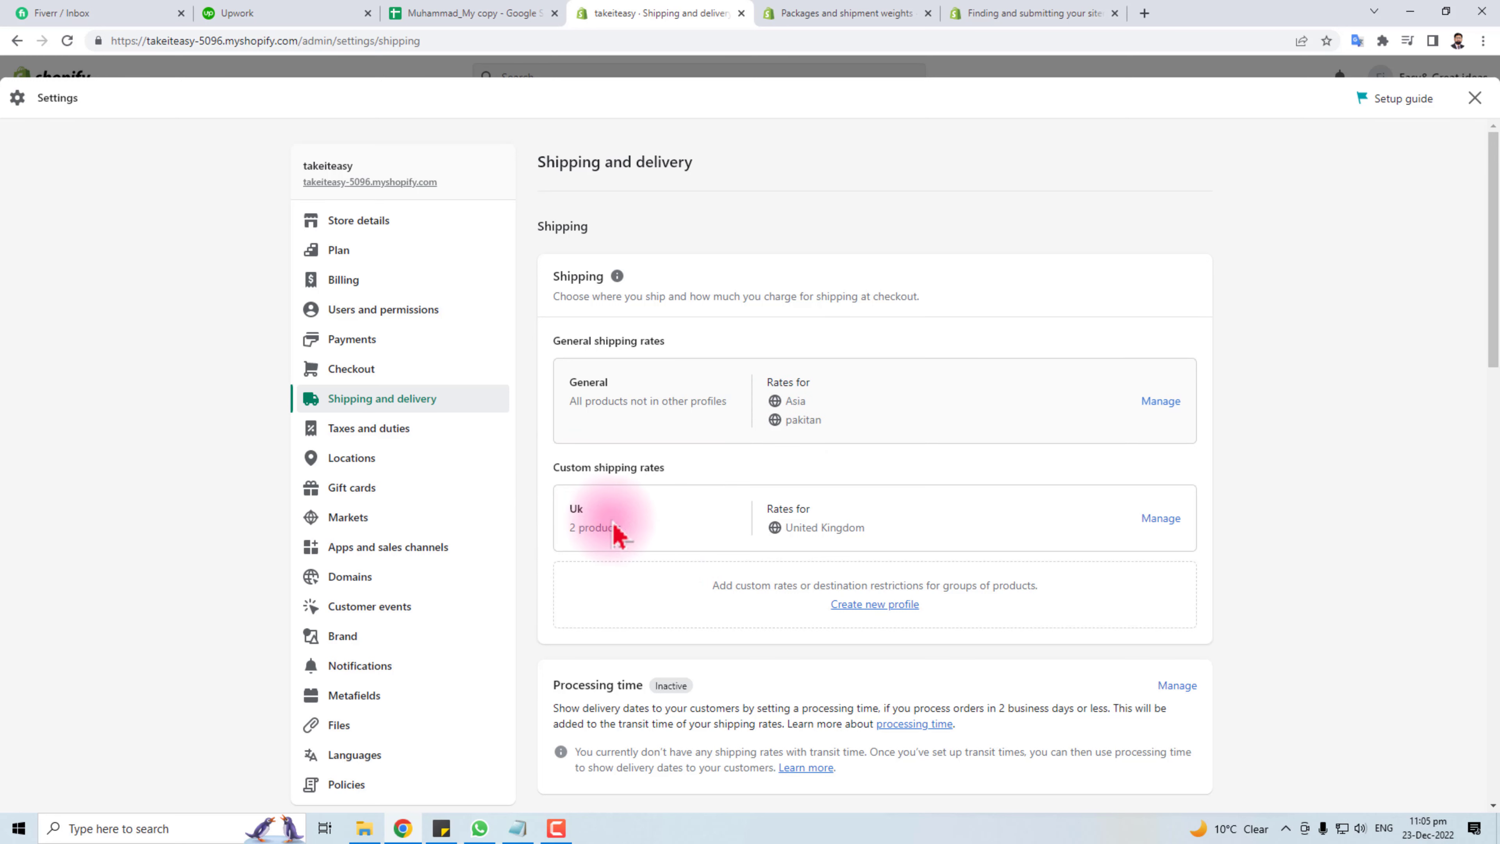
{"action": "left_click_drag", "start_coordinate": [564, 508], "coordinate": [566, 543]}
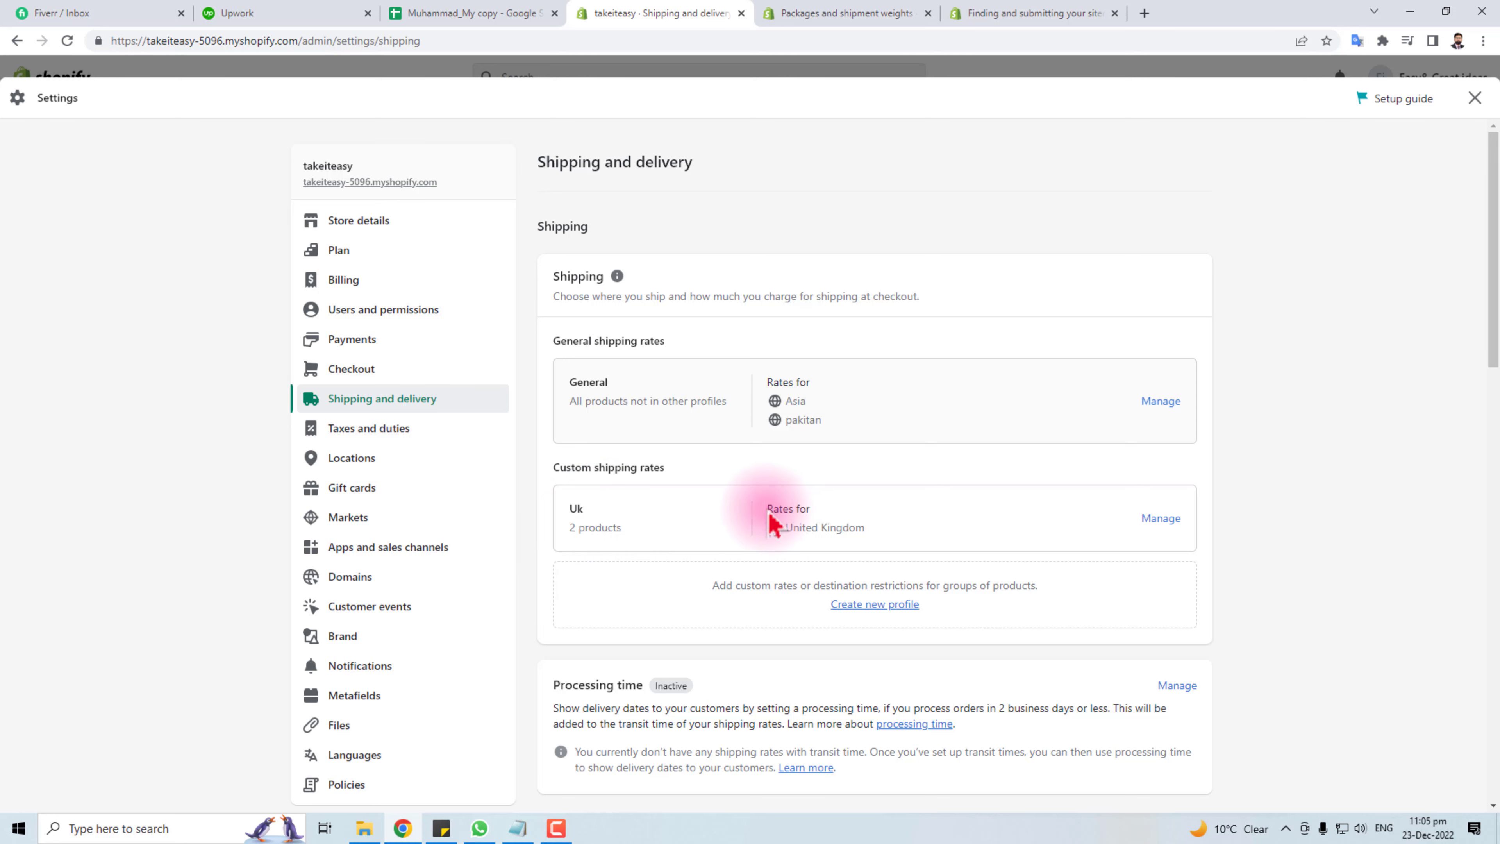
{"action": "left_click_drag", "start_coordinate": [770, 514], "coordinate": [854, 509]}
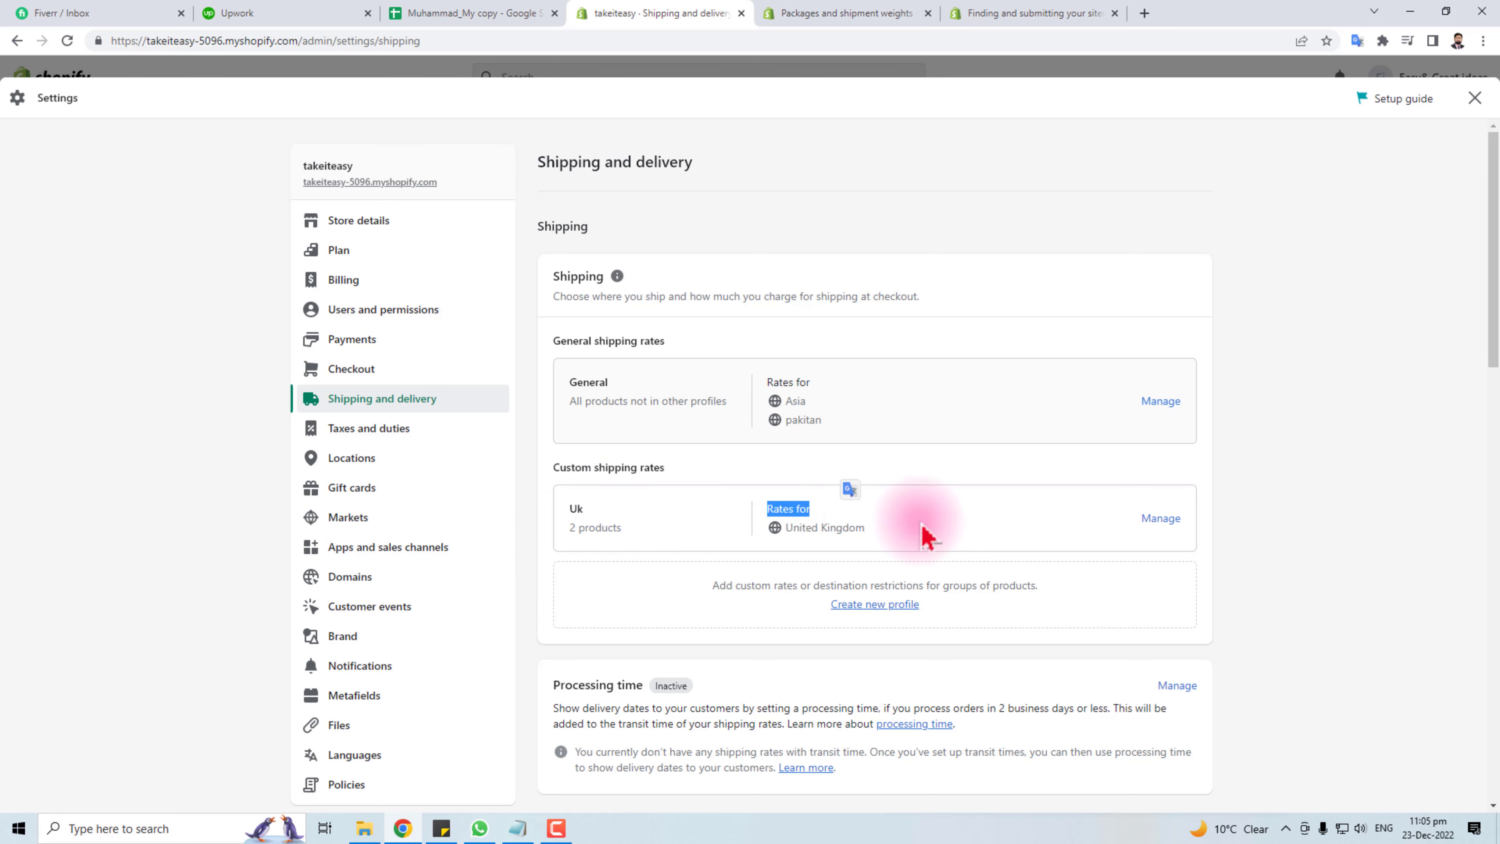
{"action": "left_click", "coordinate": [891, 538]}
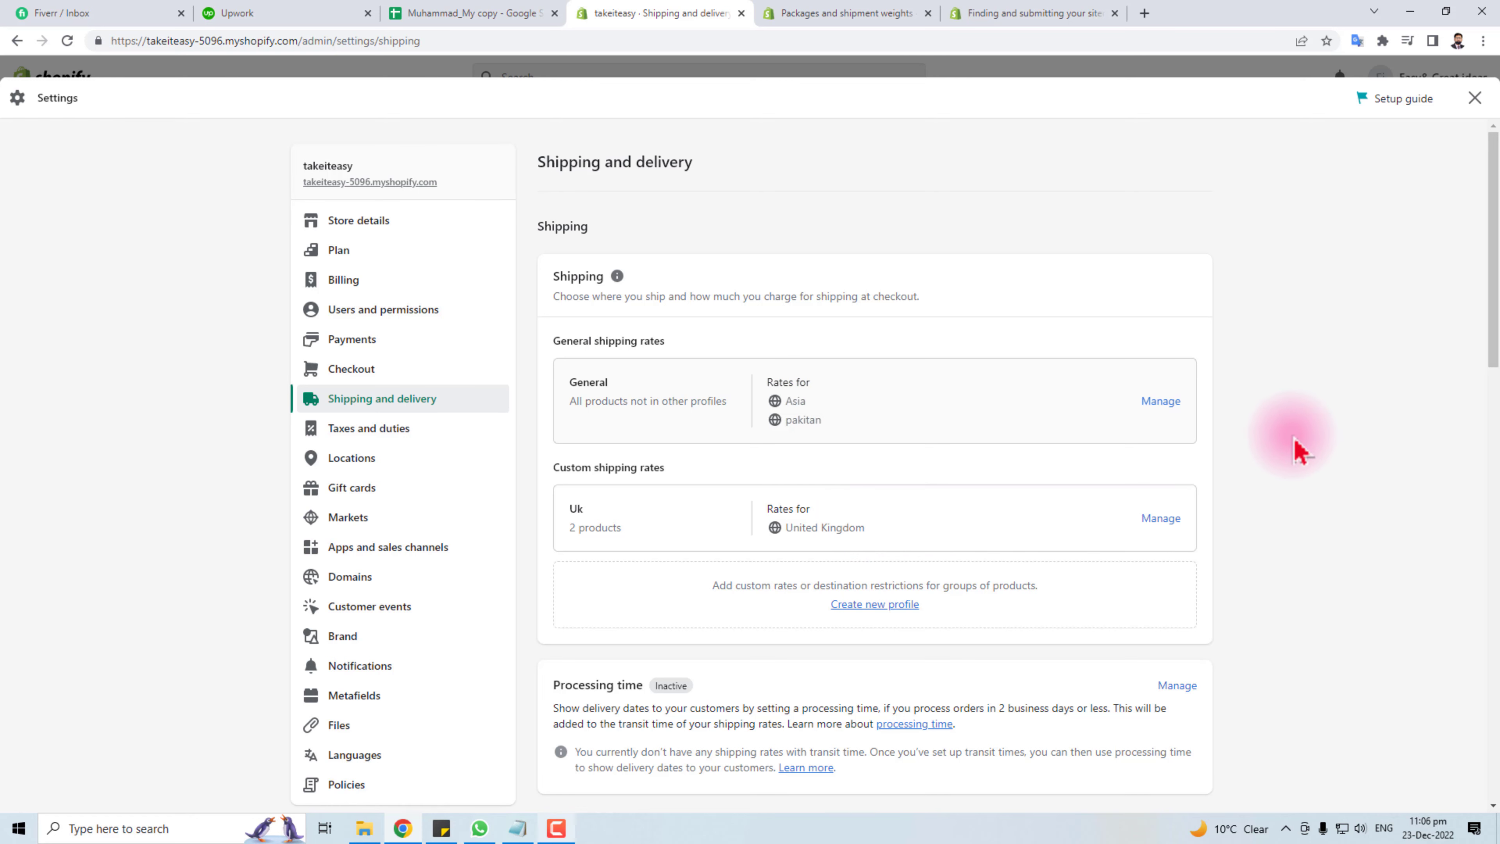
Turn on the use of processing time to show delivery dates at checkout, set it to 2 business days, and save.
{"action": "scroll", "coordinate": [1293, 447], "scroll_direction": "down", "scroll_amount": 4}
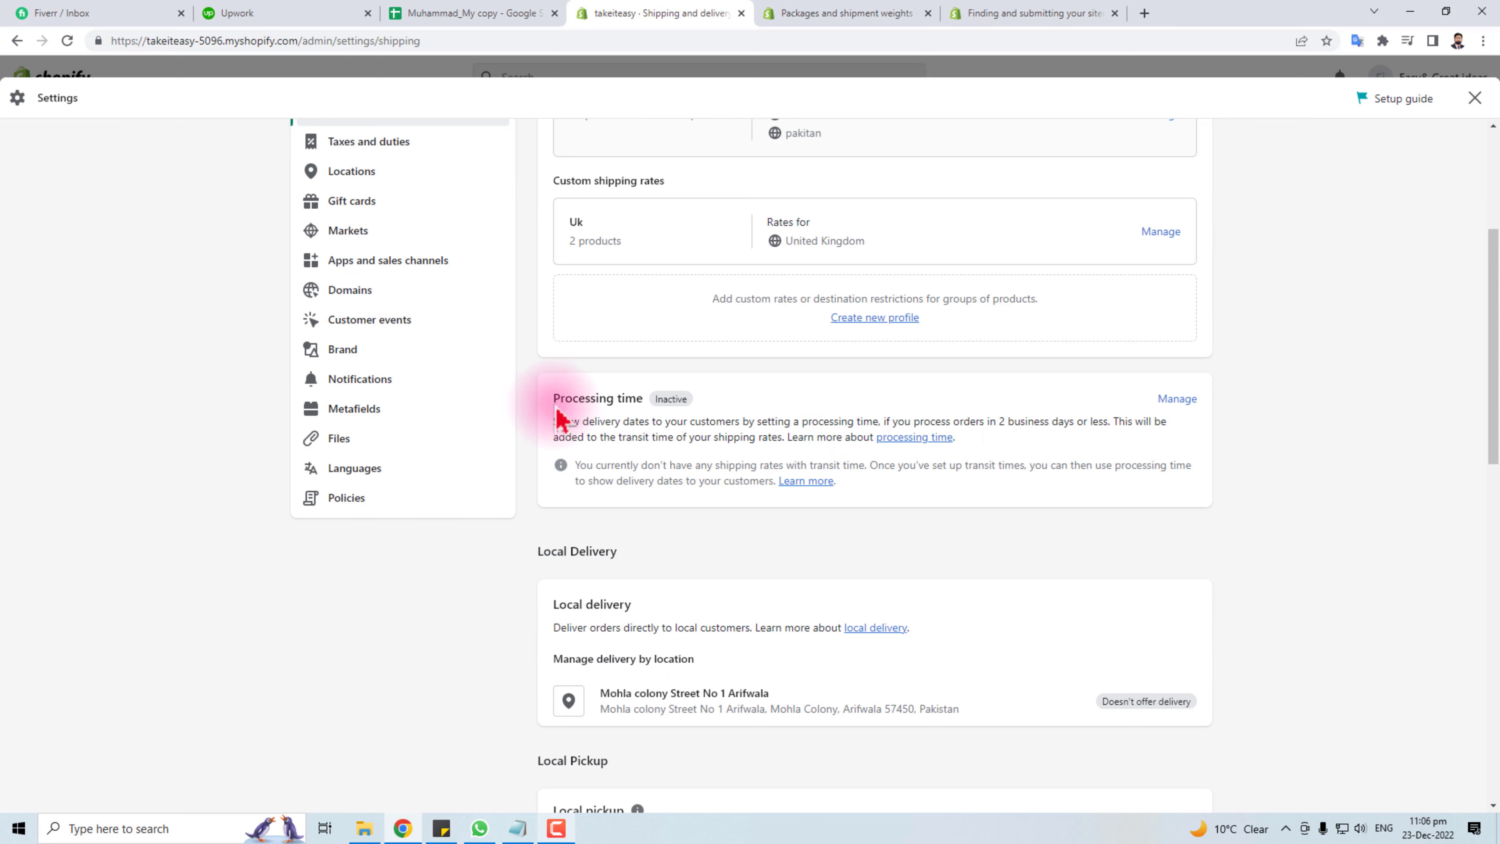
{"action": "left_click_drag", "start_coordinate": [560, 400], "coordinate": [700, 408]}
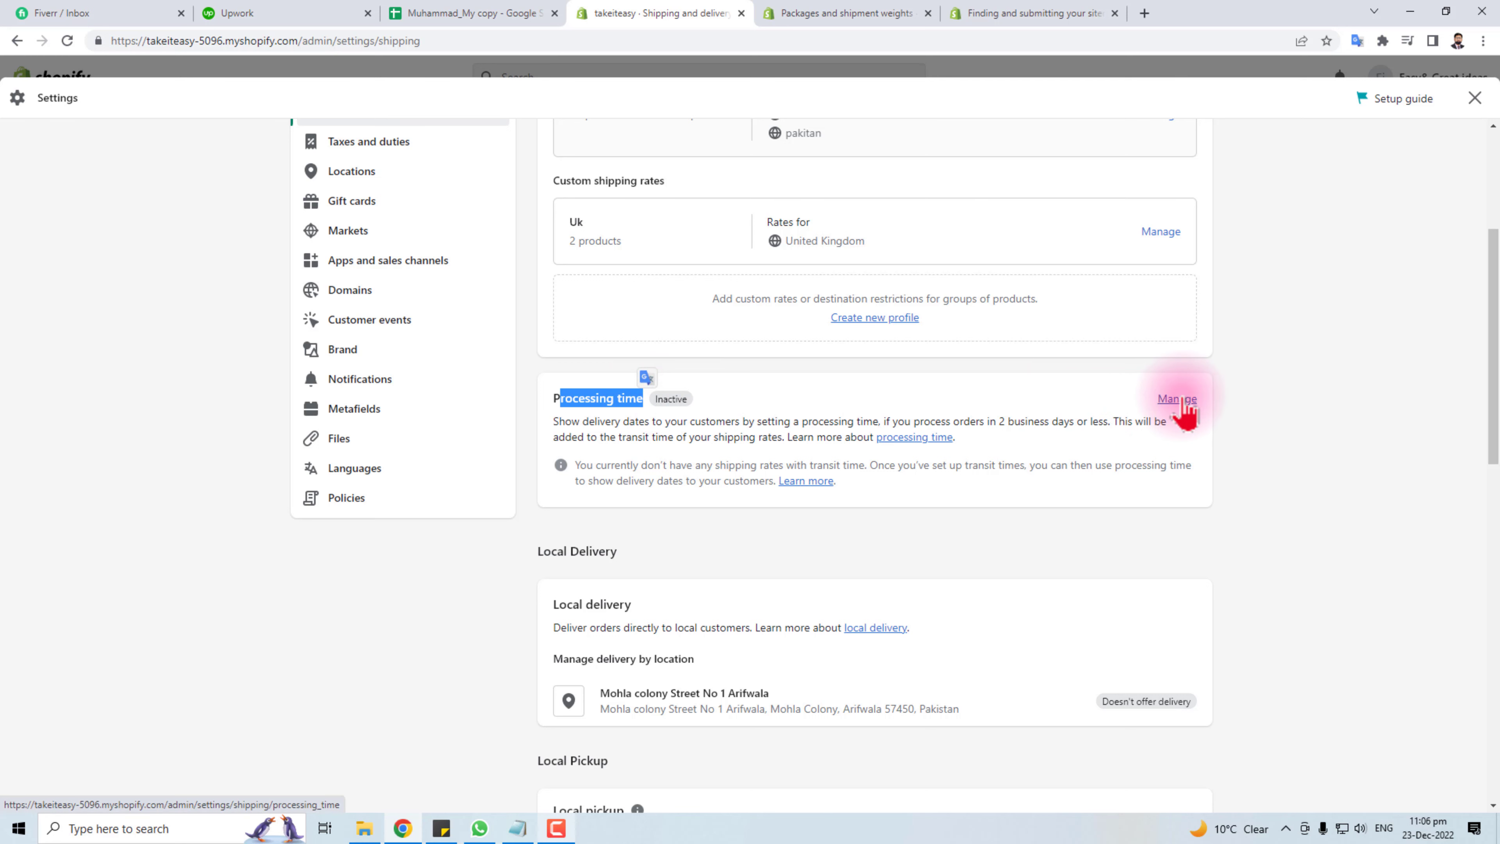
{"action": "left_click", "coordinate": [1184, 414]}
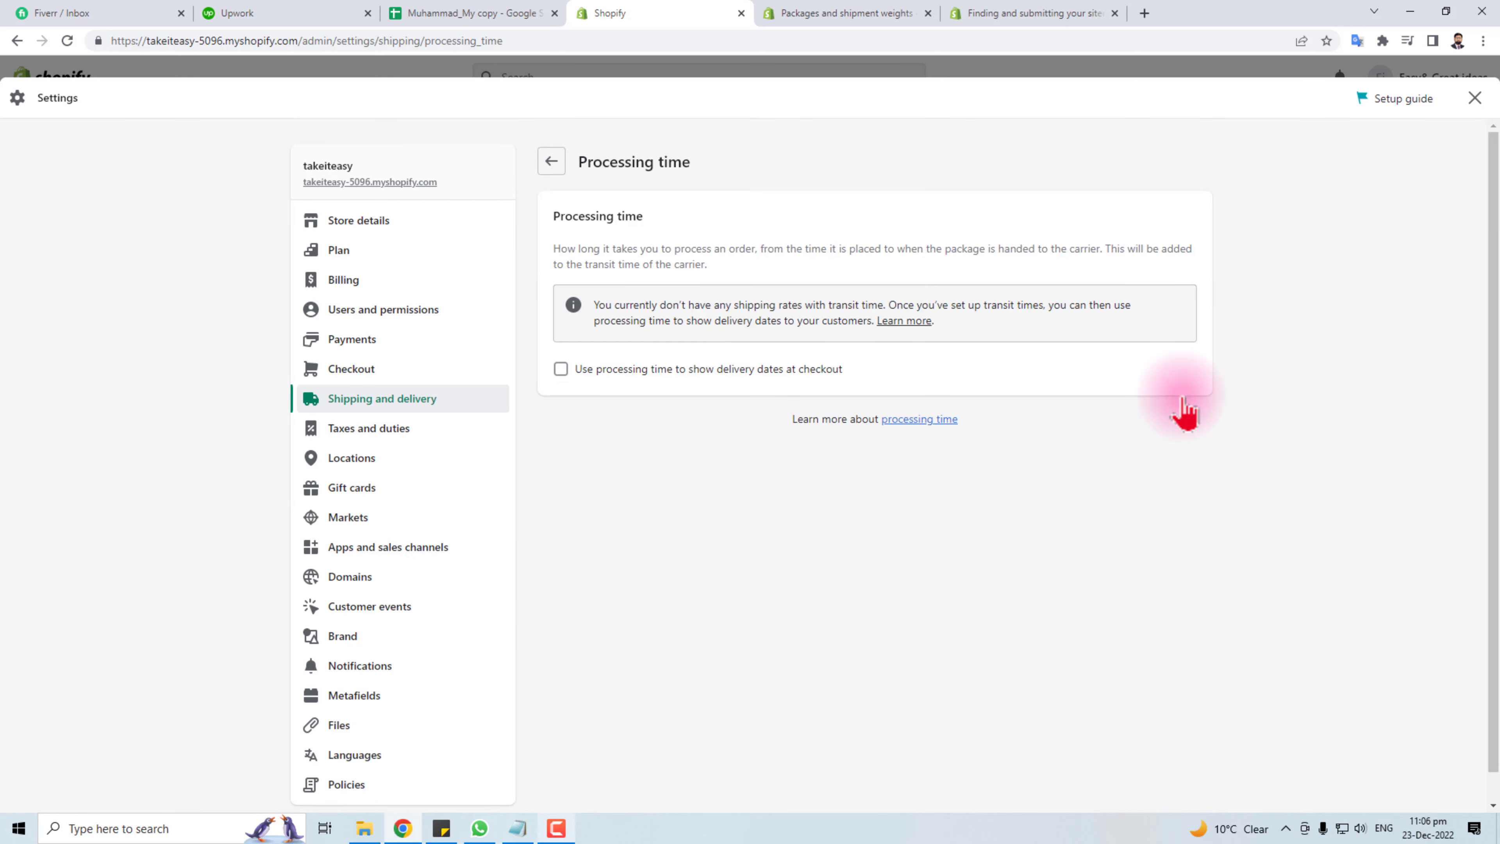
{"action": "left_click", "coordinate": [561, 371]}
{"action": "left_click", "coordinate": [713, 427]}
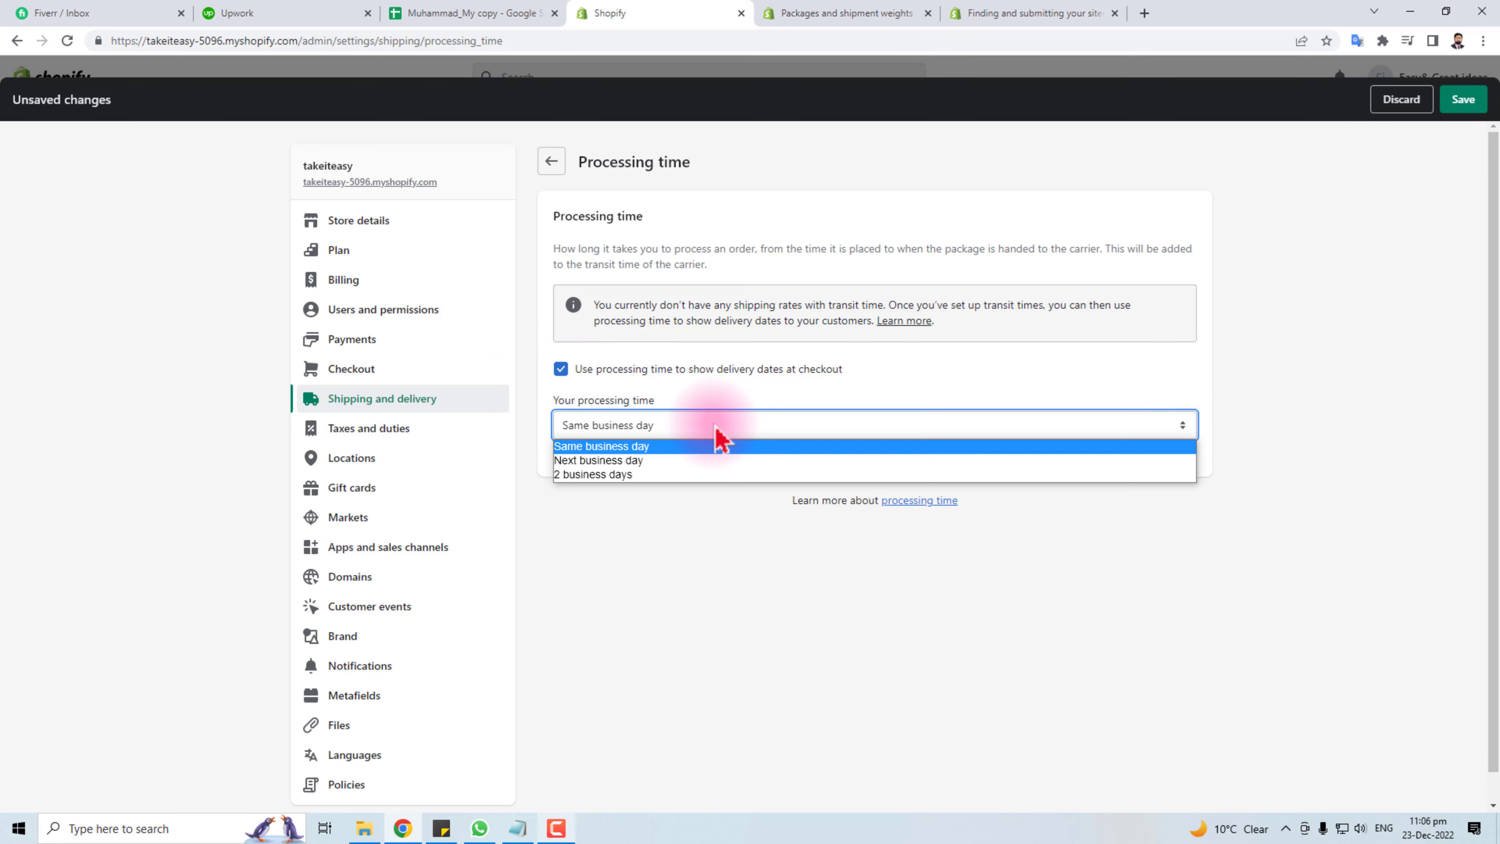
{"action": "left_click", "coordinate": [662, 475]}
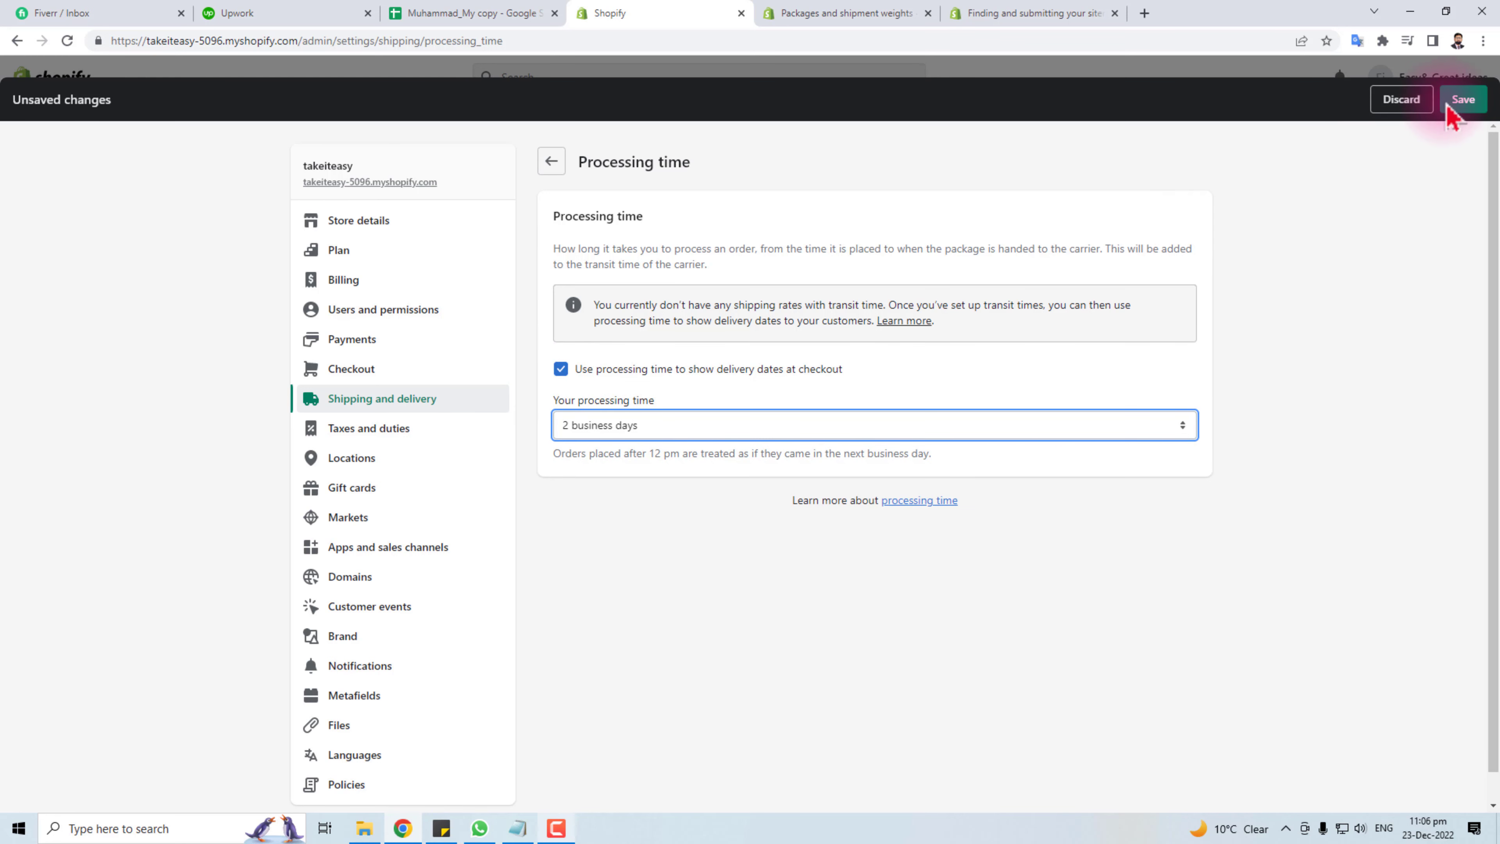
{"action": "left_click", "coordinate": [1465, 104]}
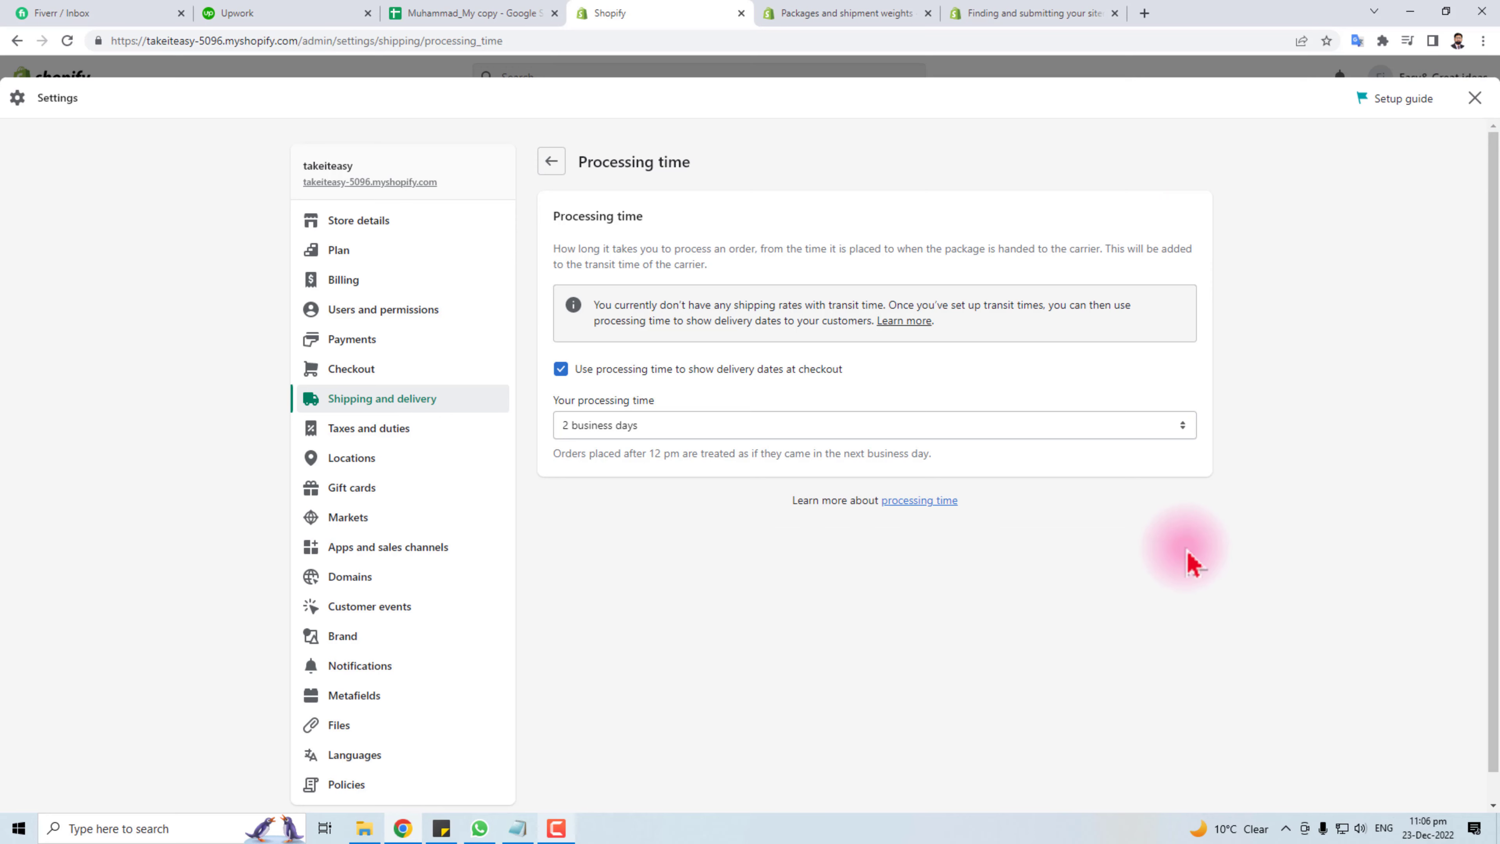
Return to the shipping overview, open the local delivery settings of the store location, and turn on local delivery for it.
{"action": "left_click", "coordinate": [551, 161]}
{"action": "scroll", "coordinate": [999, 670], "scroll_direction": "down", "scroll_amount": 5}
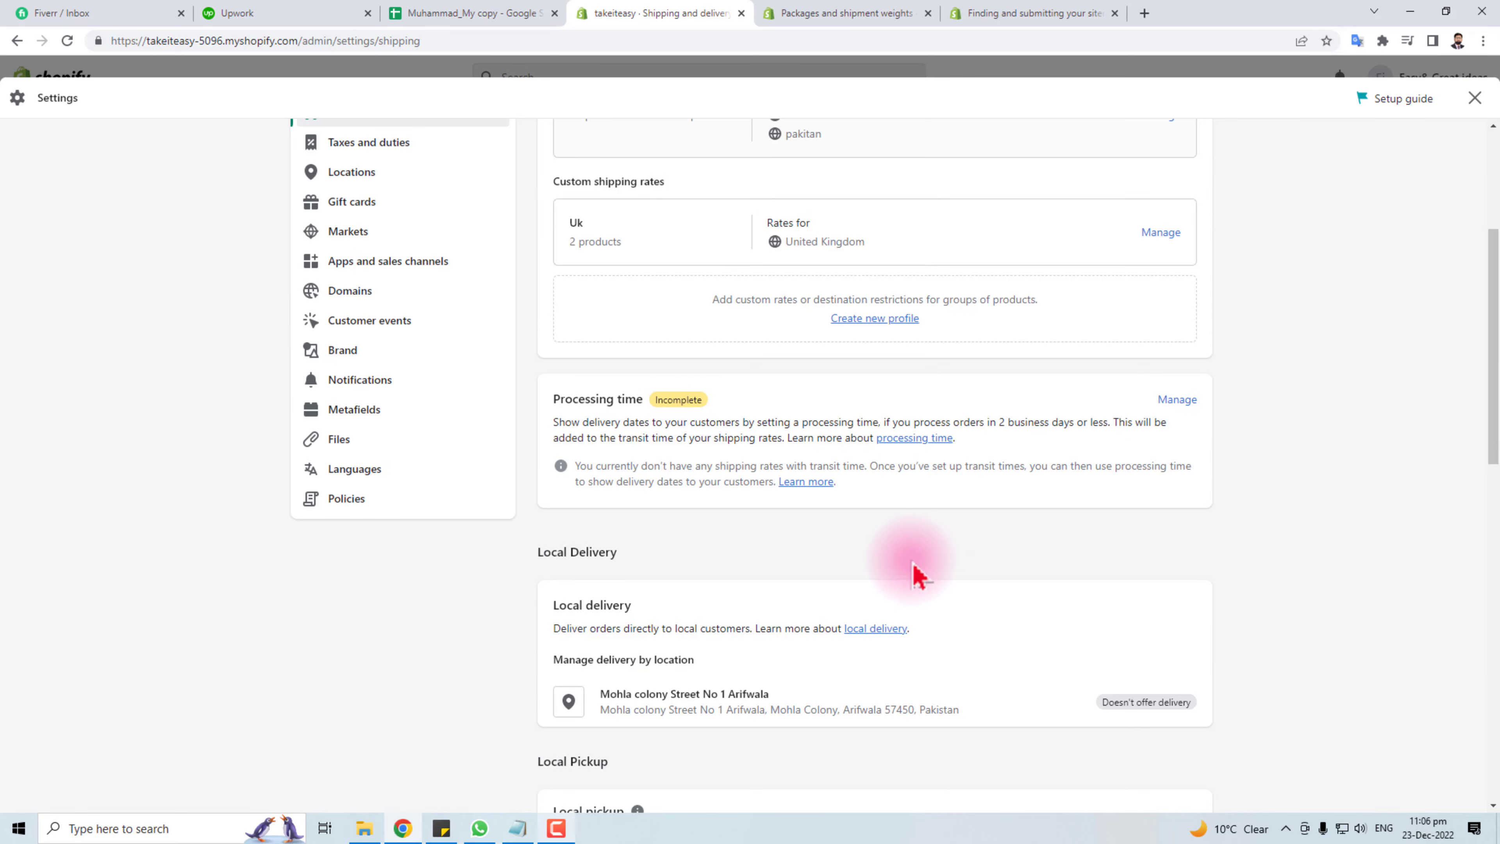
{"action": "scroll", "coordinate": [907, 570], "scroll_direction": "down", "scroll_amount": 4}
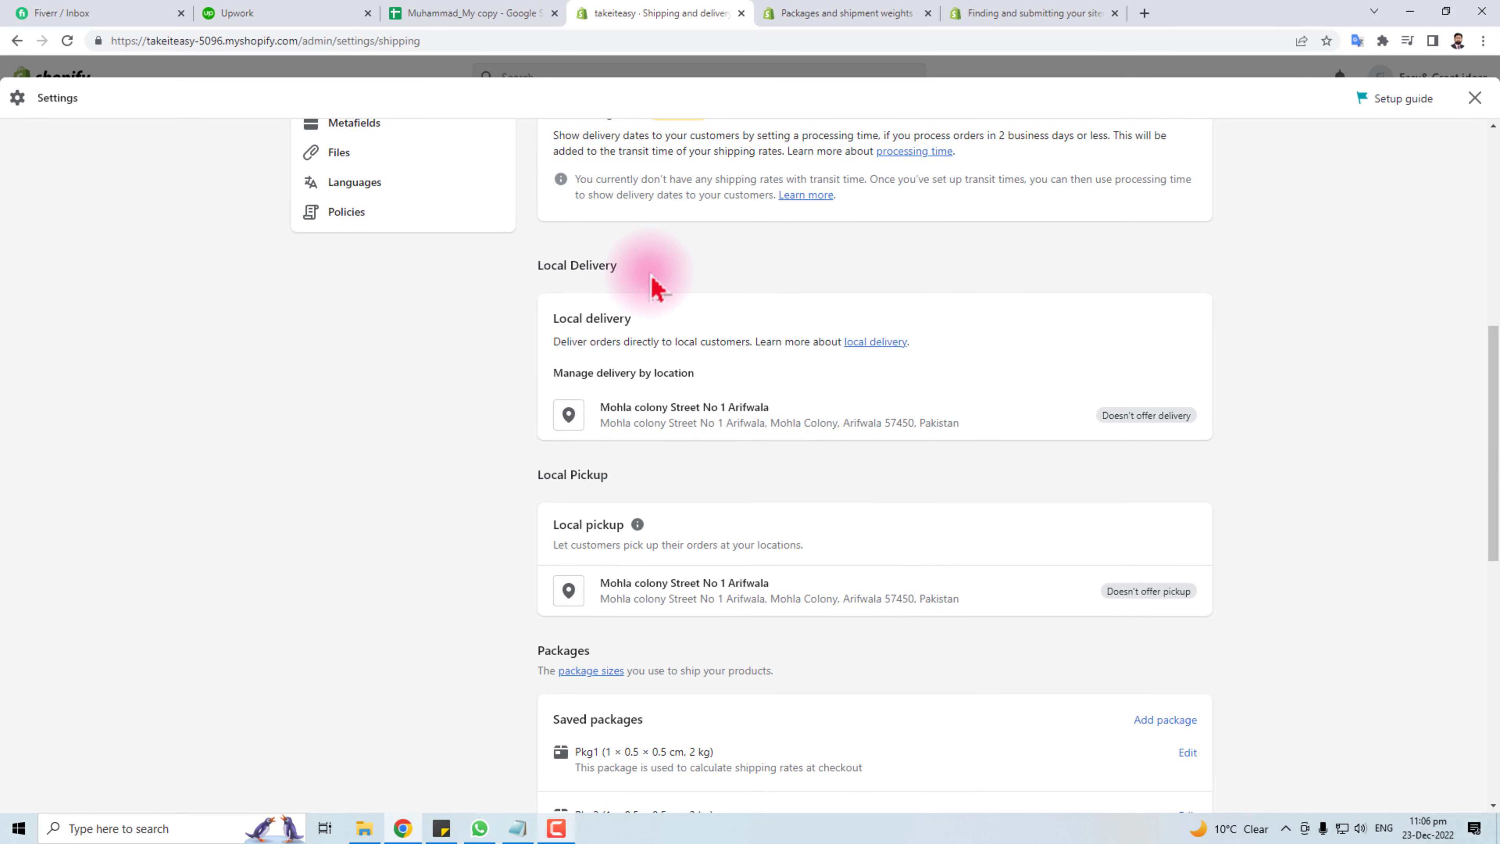
{"action": "left_click", "coordinate": [1150, 419]}
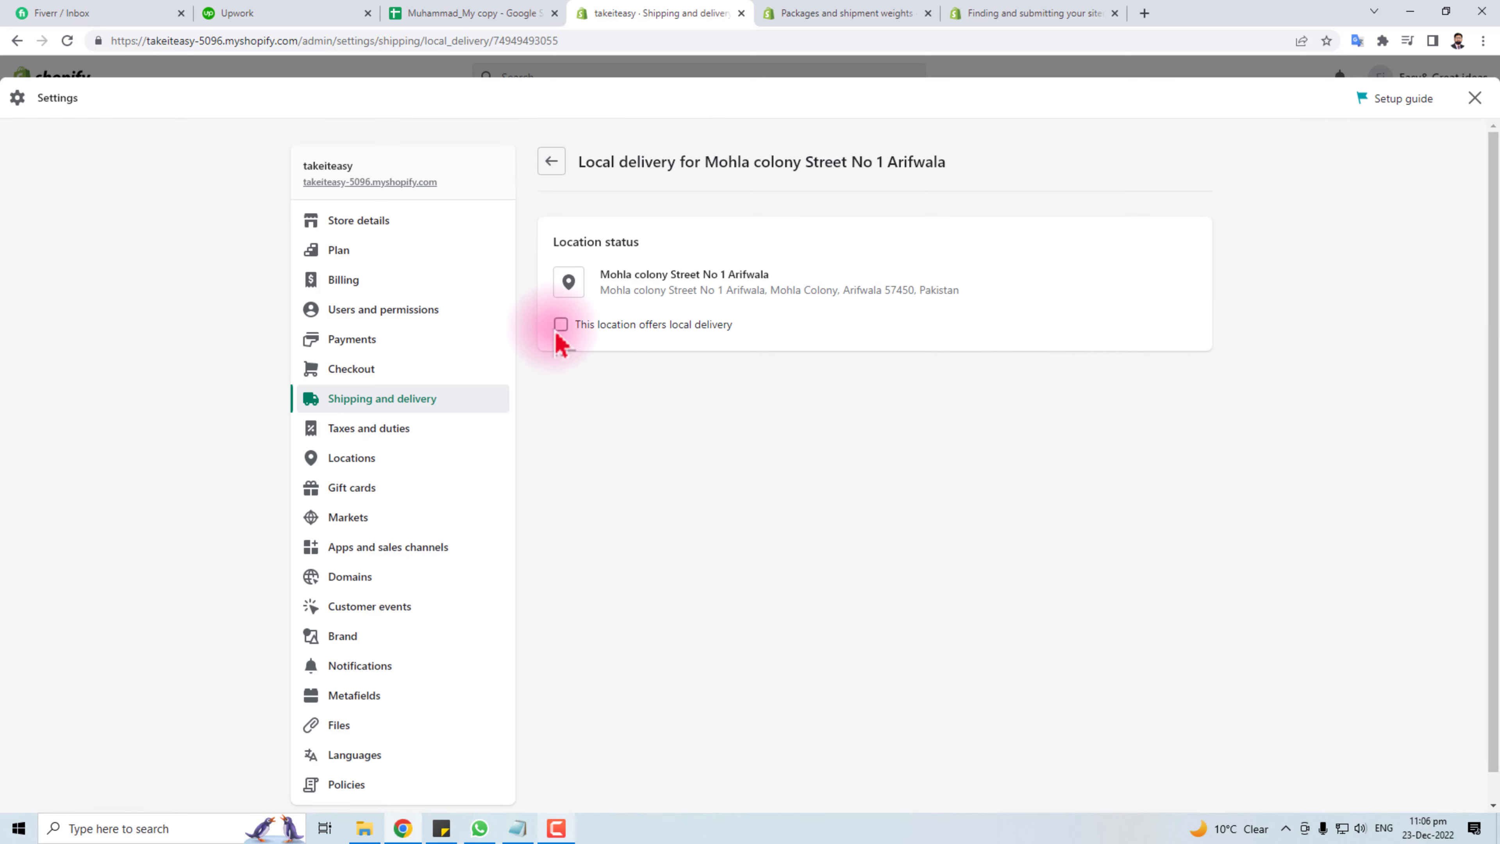
{"action": "left_click", "coordinate": [561, 328]}
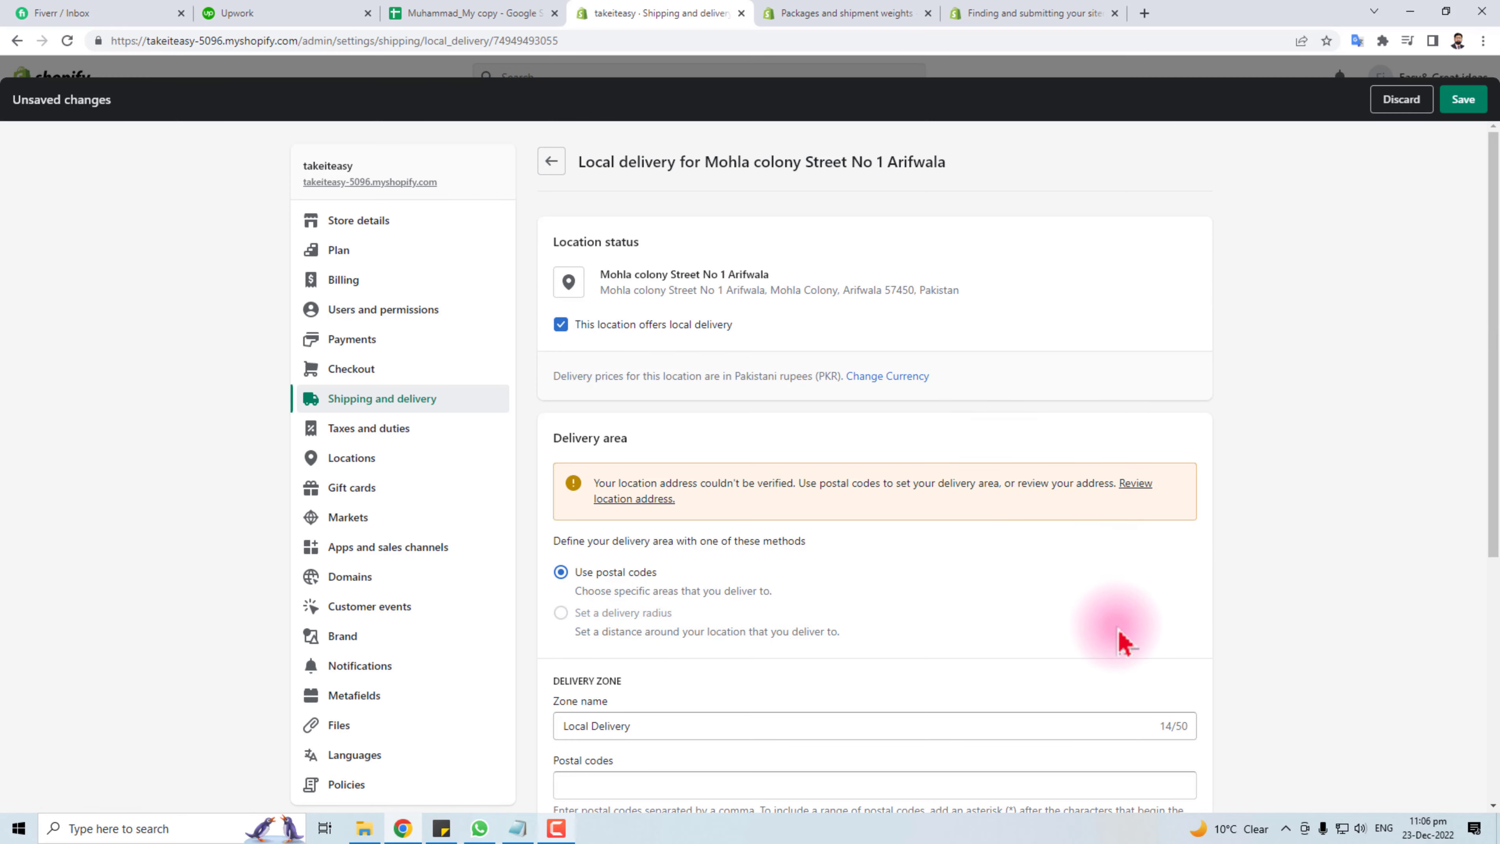
Add postal code 54750 to the Local Delivery zone and save the local delivery settings.
{"action": "scroll", "coordinate": [1087, 638], "scroll_direction": "down", "scroll_amount": 5}
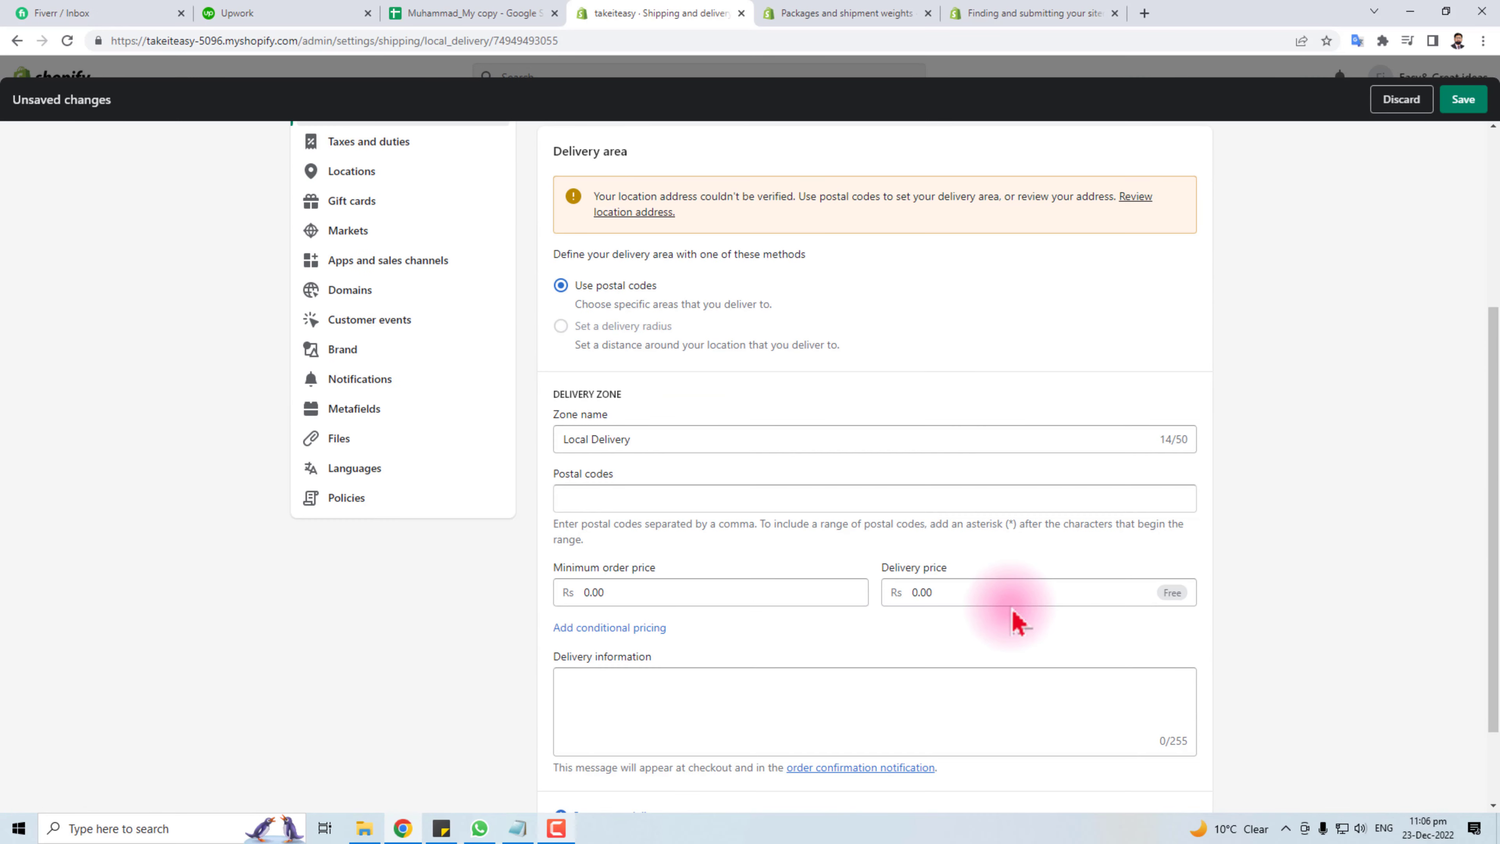
{"action": "left_click", "coordinate": [615, 496]}
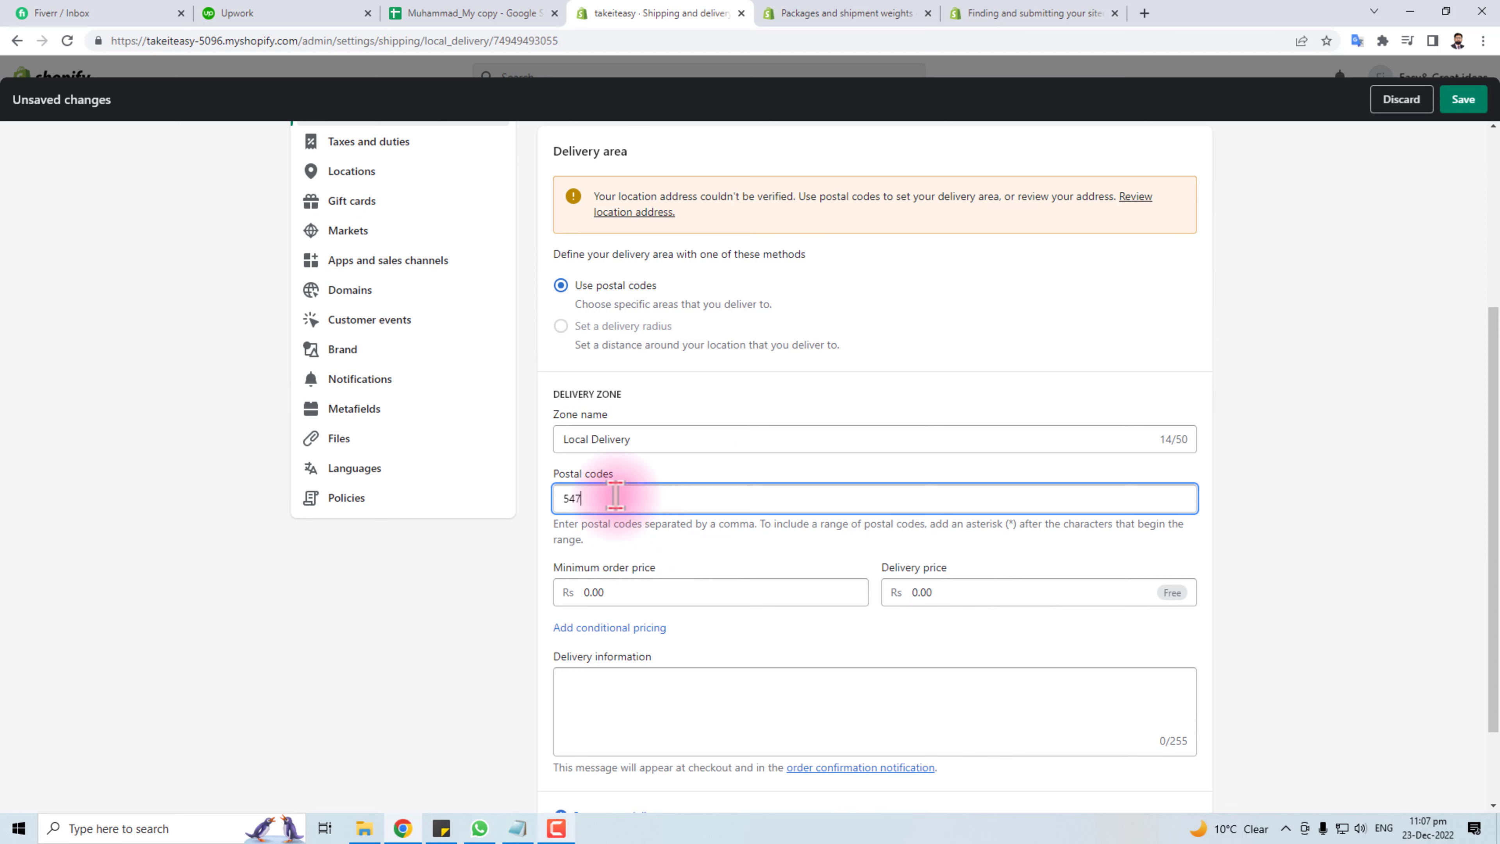
{"action": "type", "text": "54750"}
{"action": "left_click", "coordinate": [620, 592]}
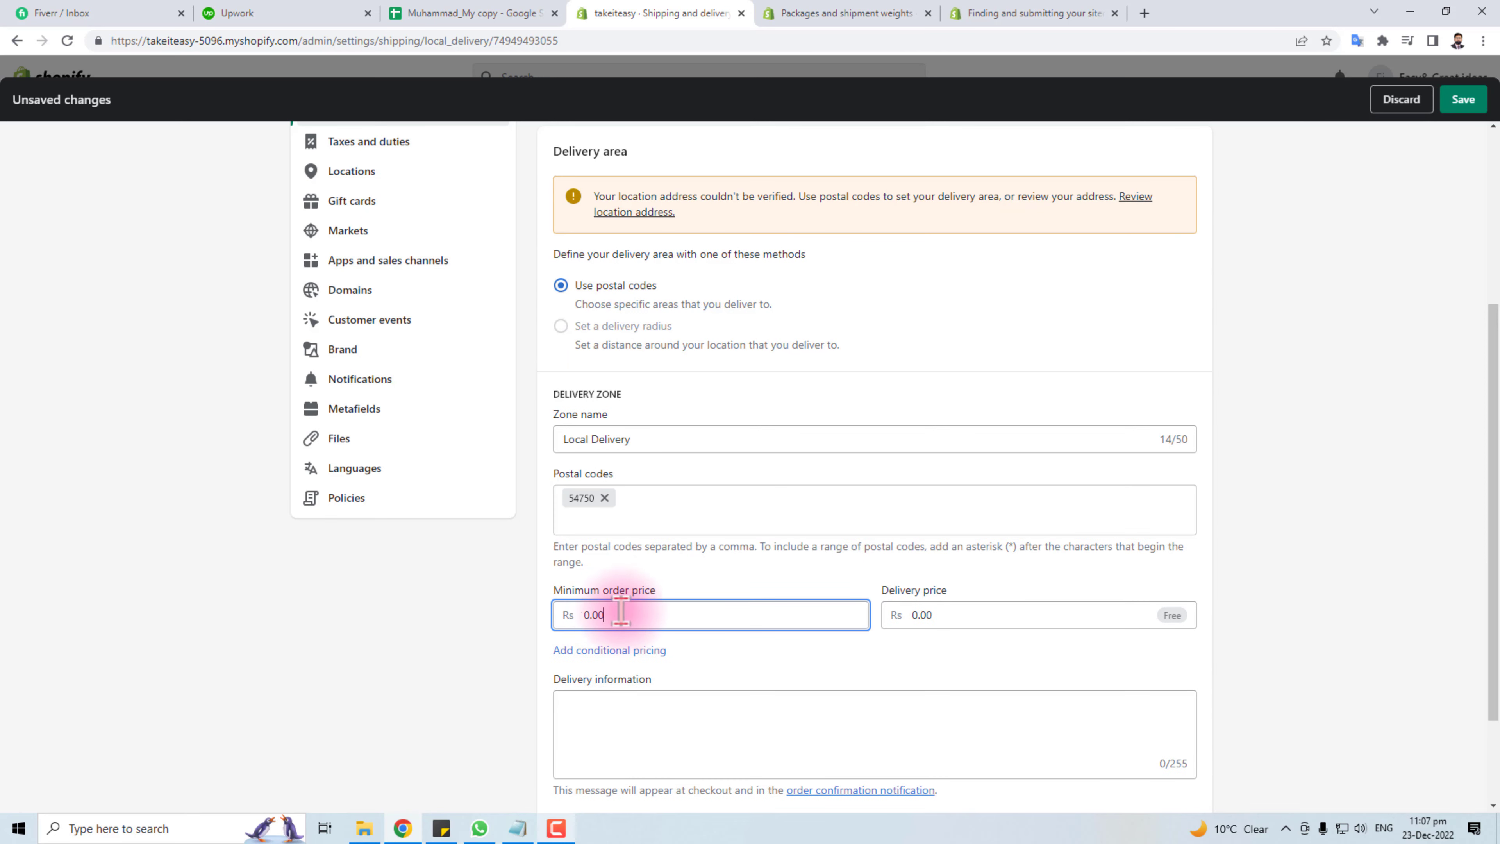
{"action": "scroll", "coordinate": [620, 612], "scroll_direction": "down", "scroll_amount": 2}
{"action": "left_click", "coordinate": [627, 576]}
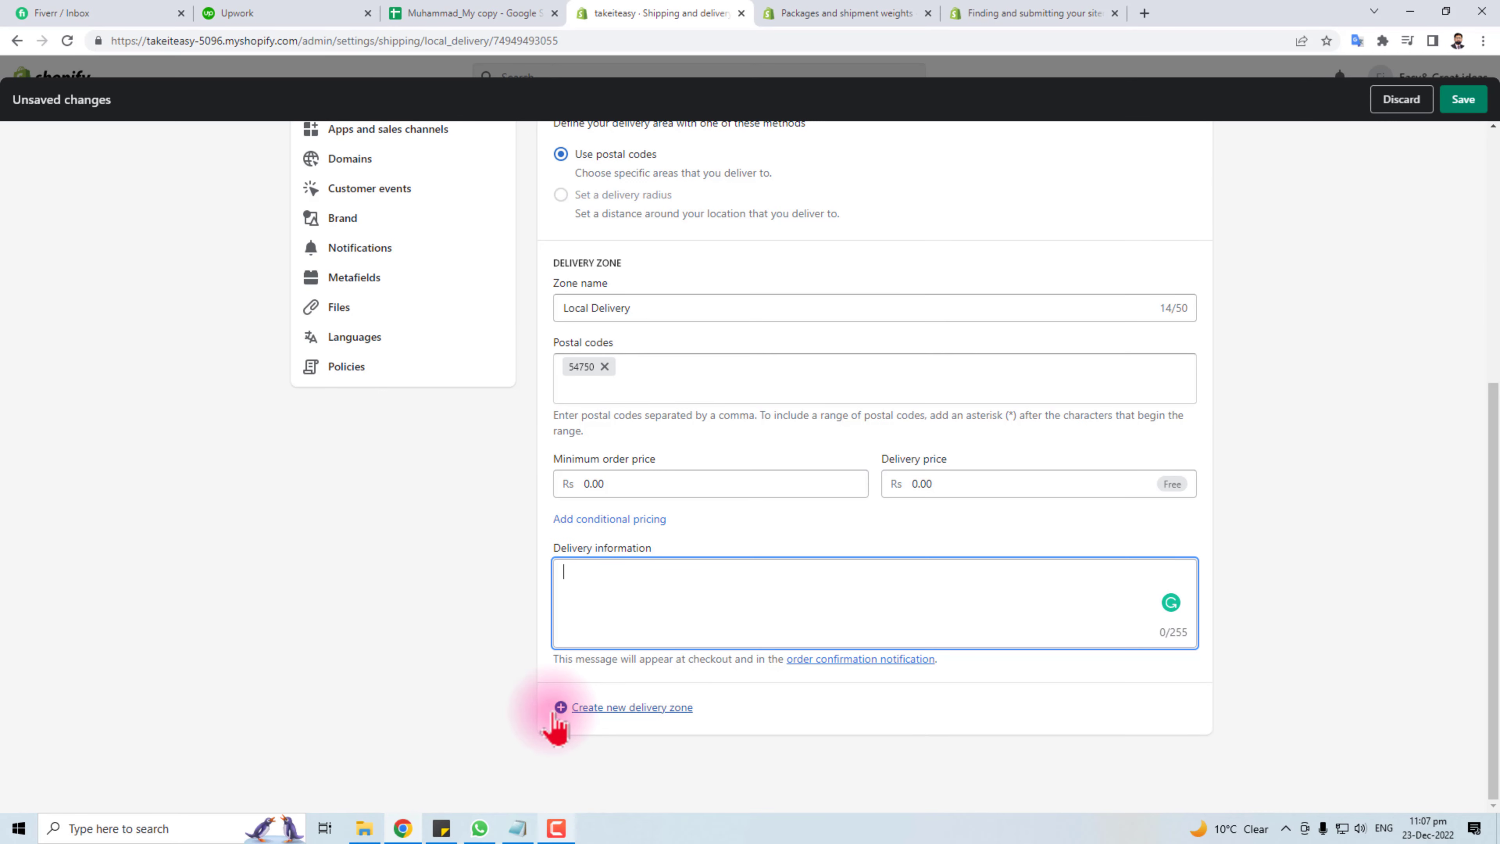
{"action": "scroll", "coordinate": [709, 679], "scroll_direction": "up", "scroll_amount": 6}
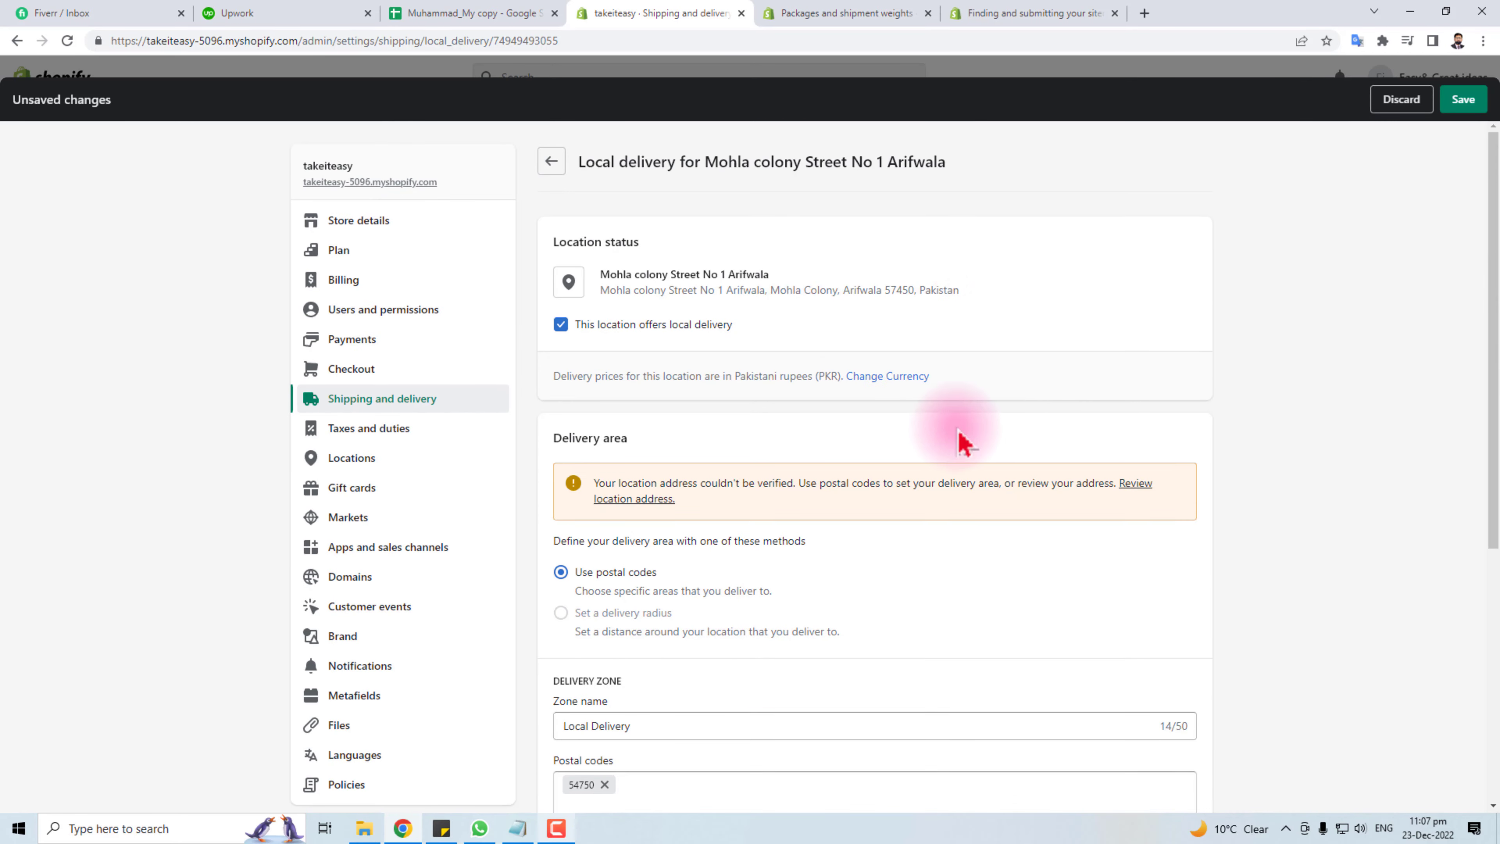
{"action": "left_click", "coordinate": [1465, 104]}
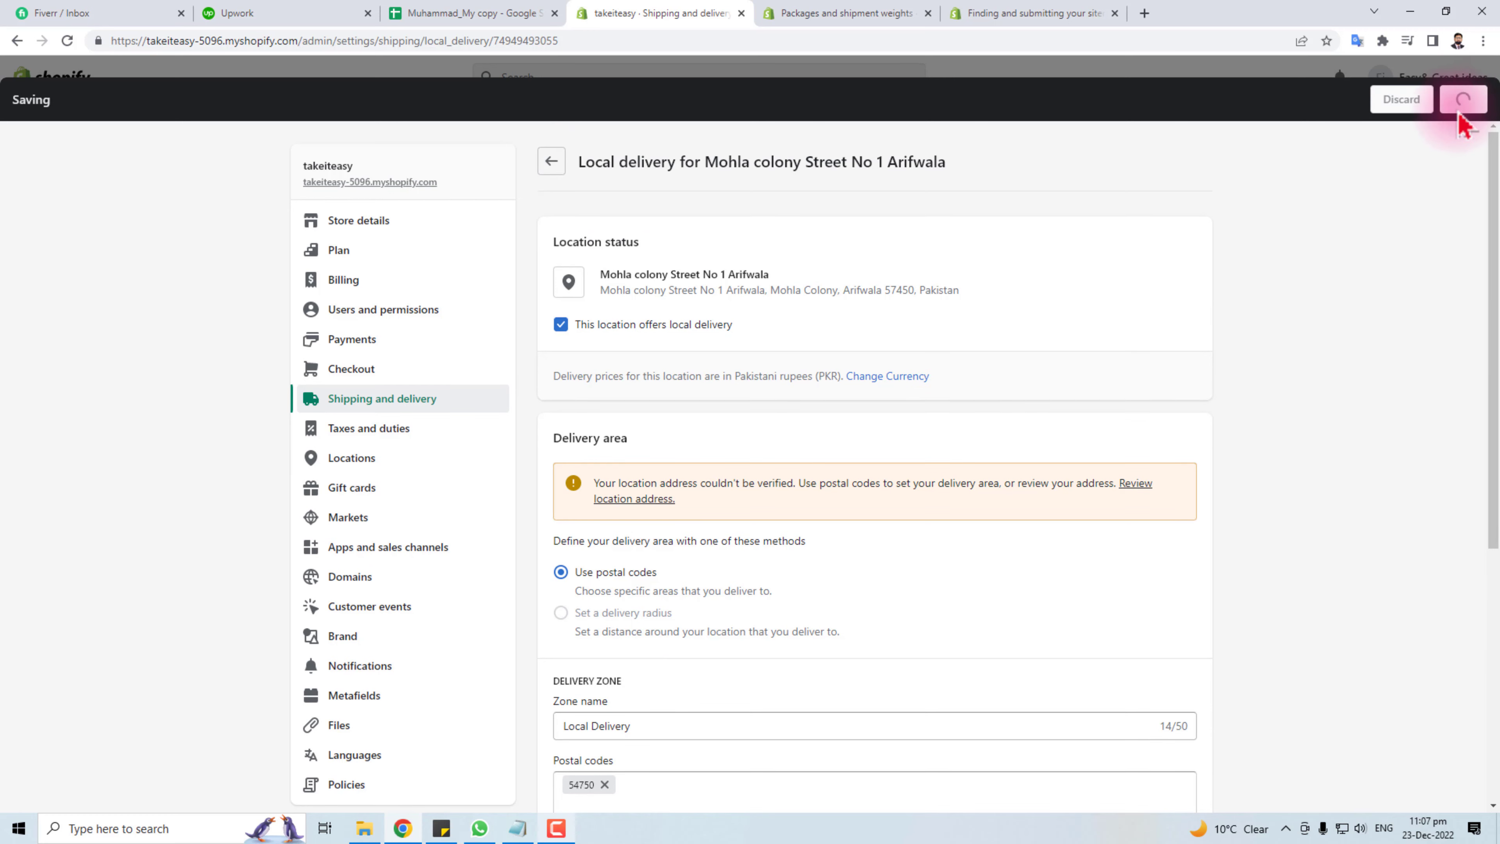
Examine the saved packages and the options for adding a package, including the Envelope type and its dimensions, without adding one.
{"action": "left_click", "coordinate": [552, 165]}
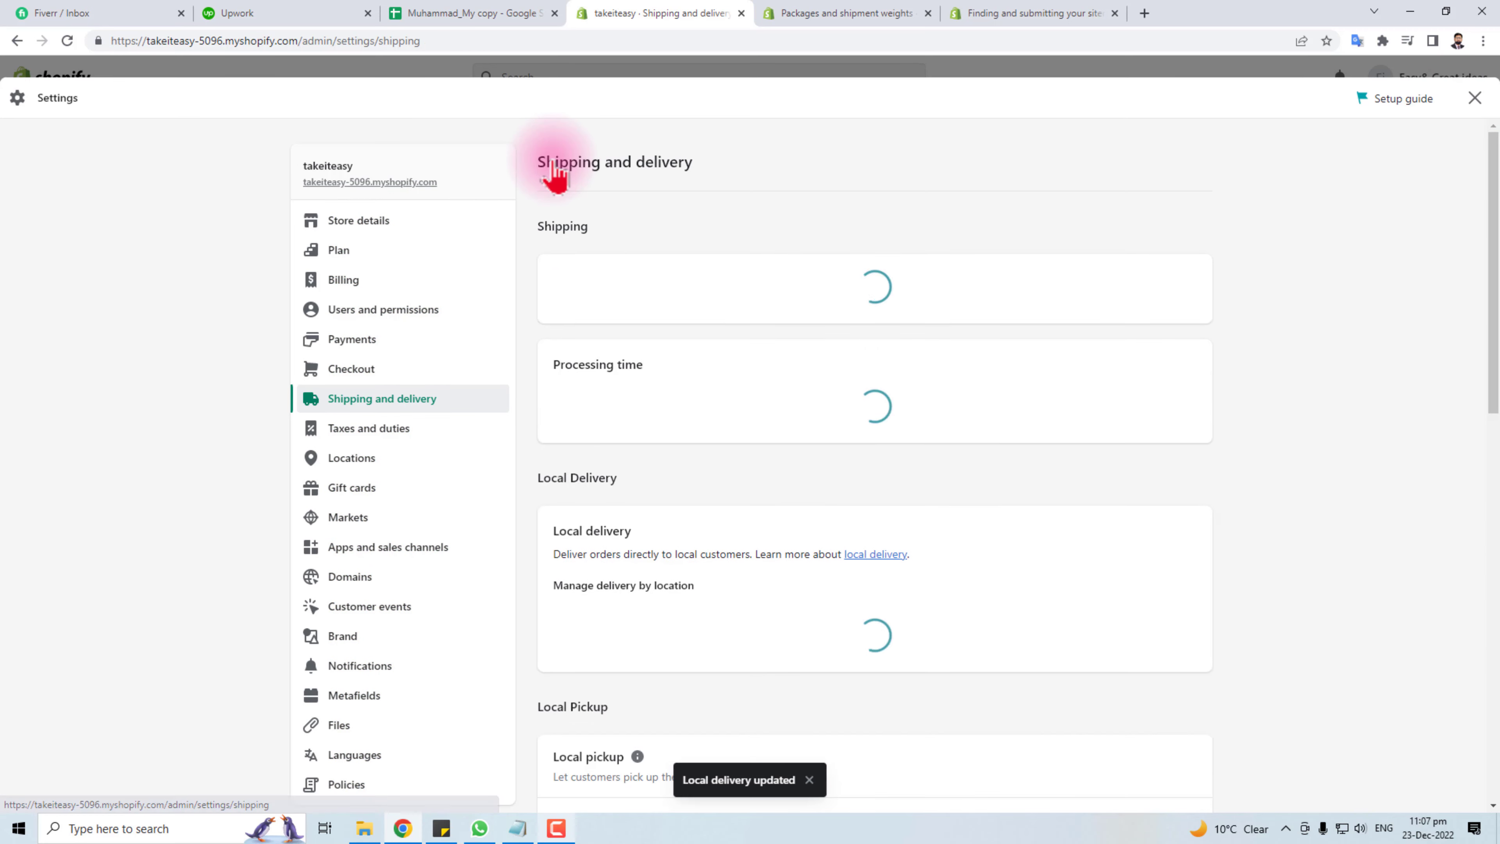
{"action": "scroll", "coordinate": [948, 626], "scroll_direction": "down", "scroll_amount": 10}
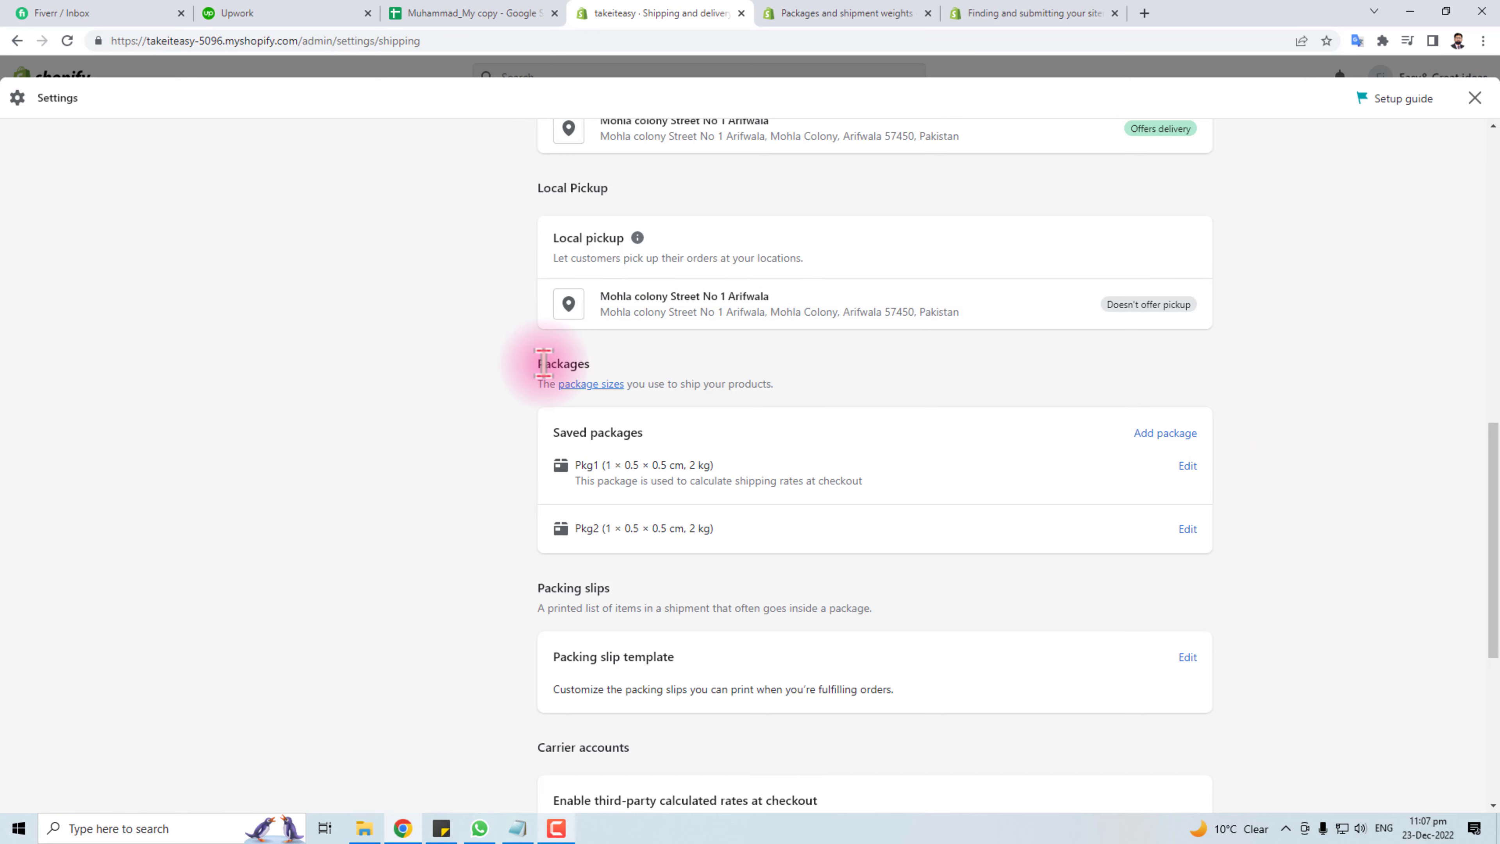
{"action": "double_click", "coordinate": [538, 366]}
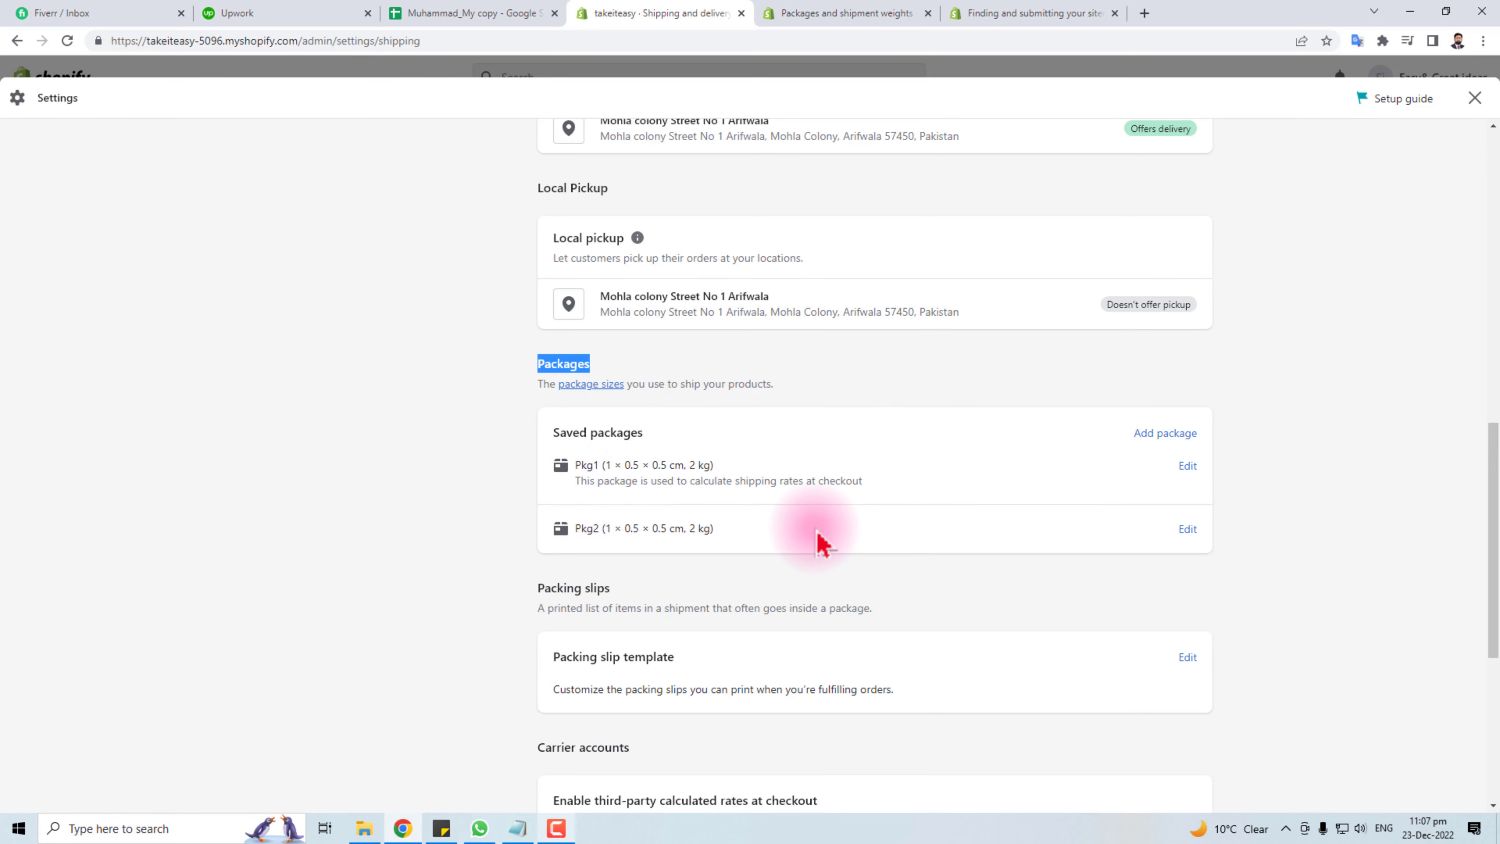
{"action": "left_click", "coordinate": [1161, 437]}
{"action": "left_click", "coordinate": [562, 335]}
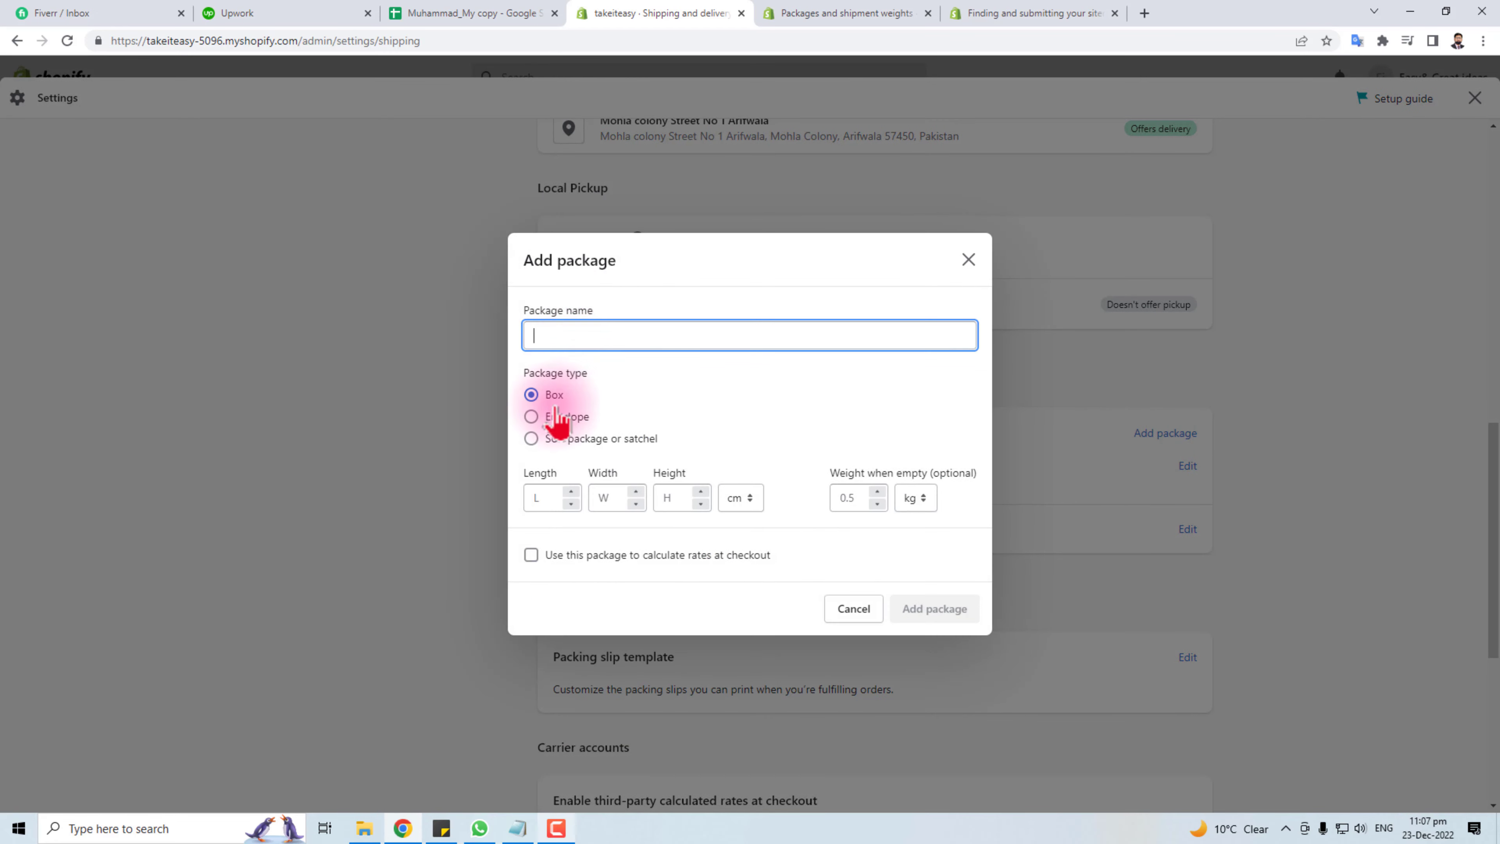
{"action": "left_click", "coordinate": [539, 417]}
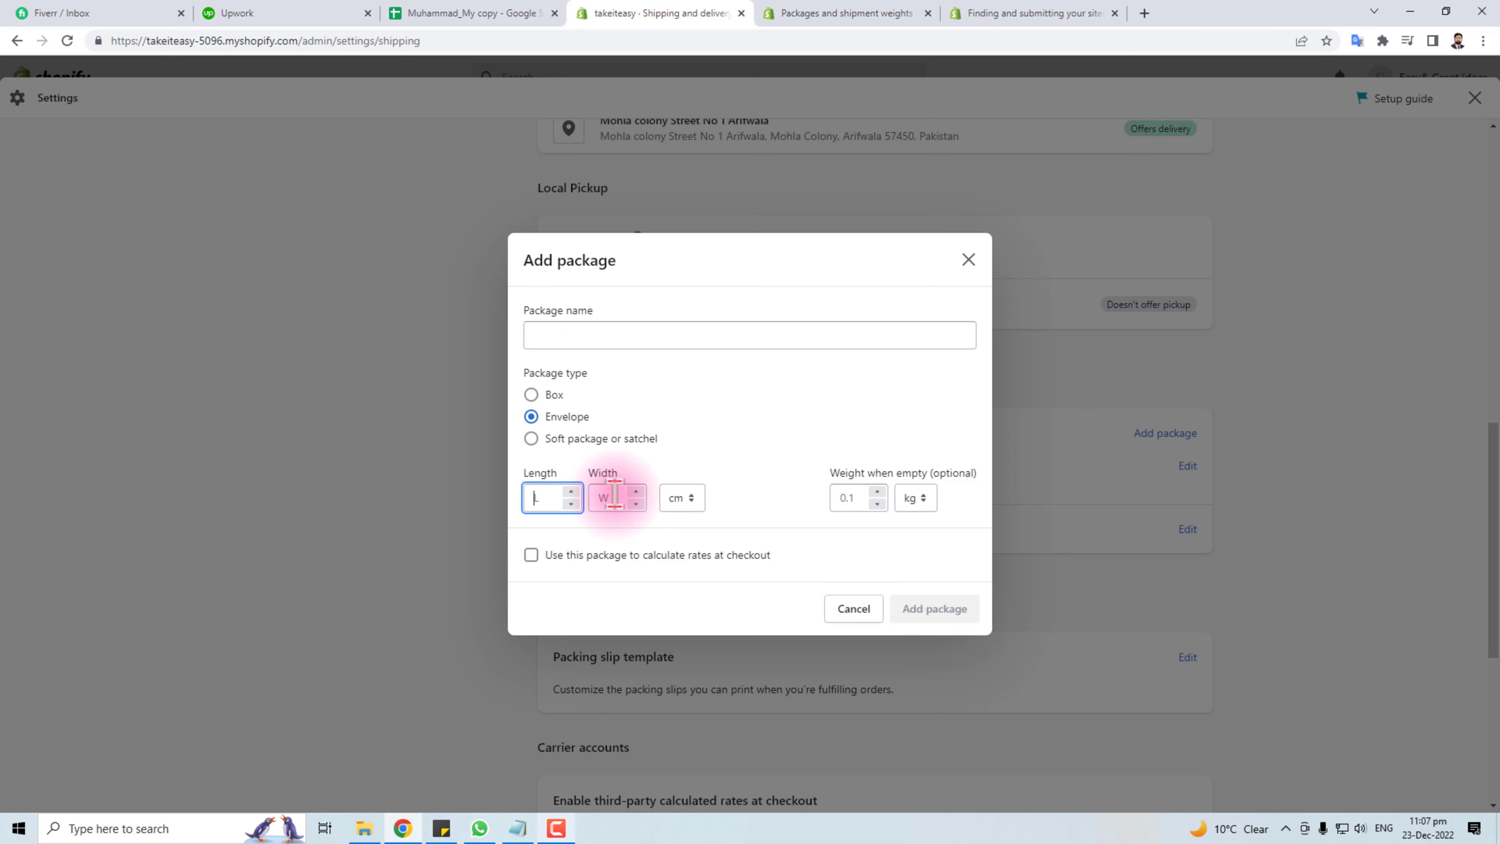
{"action": "left_click", "coordinate": [592, 502]}
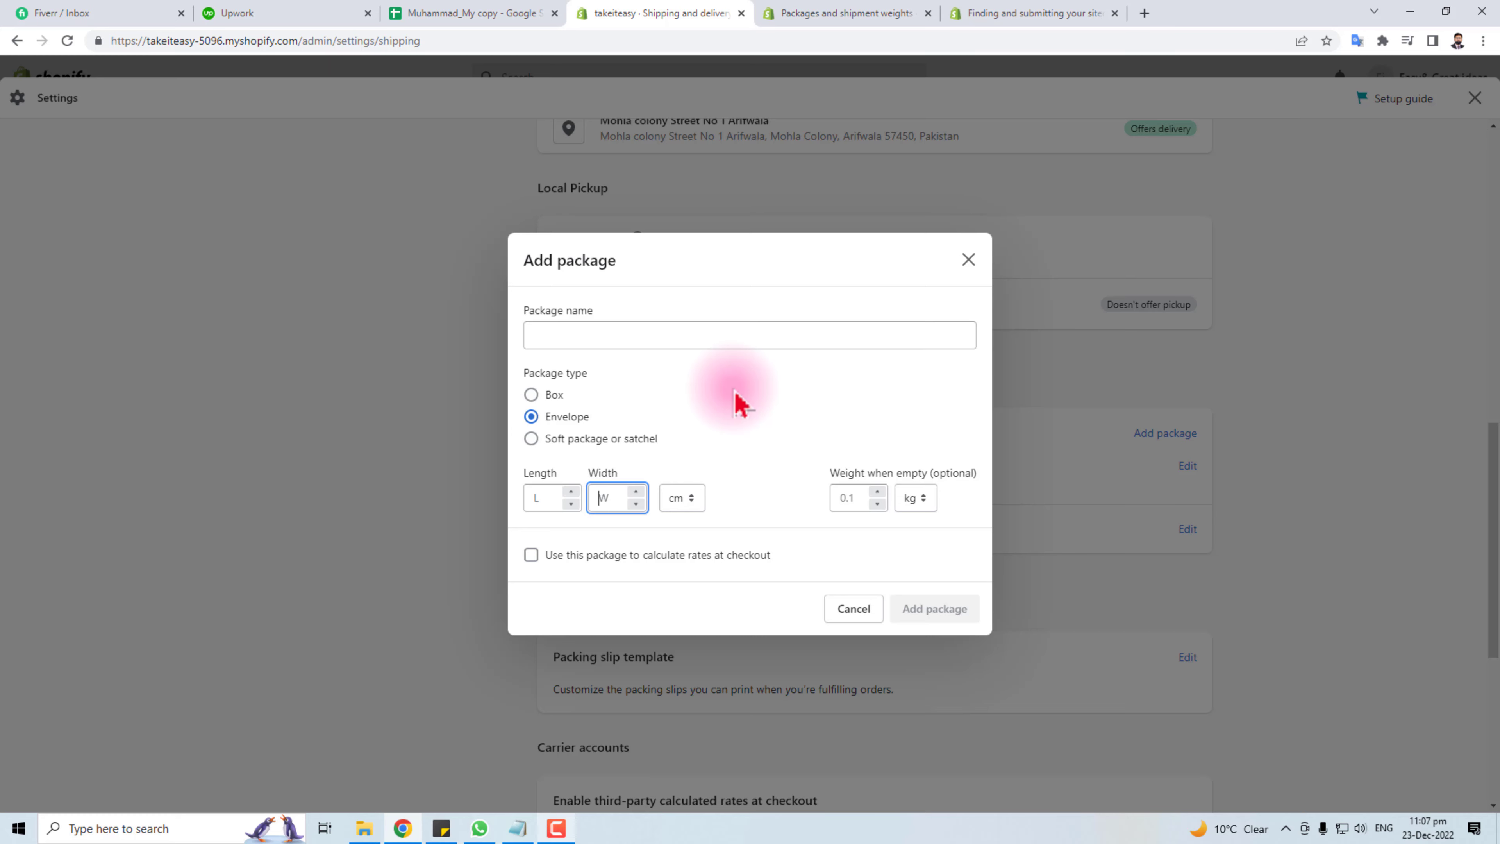
{"action": "left_click", "coordinate": [854, 608]}
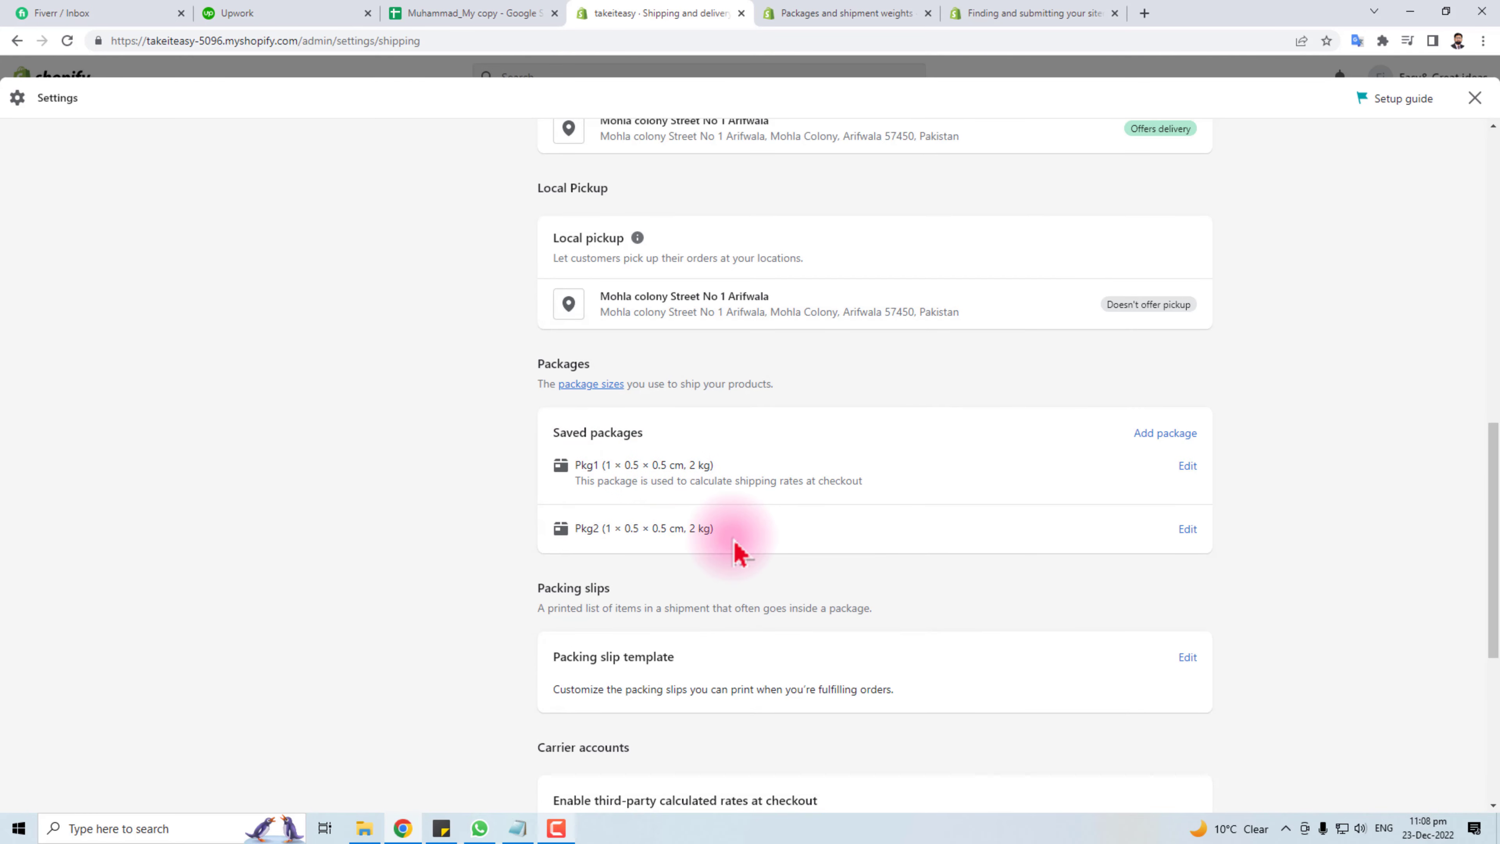
Examine the packing slip, carrier account and custom order fulfillment sections, including the form for adding a custom fulfillment service.
{"action": "scroll", "coordinate": [740, 546], "scroll_direction": "down", "scroll_amount": 4}
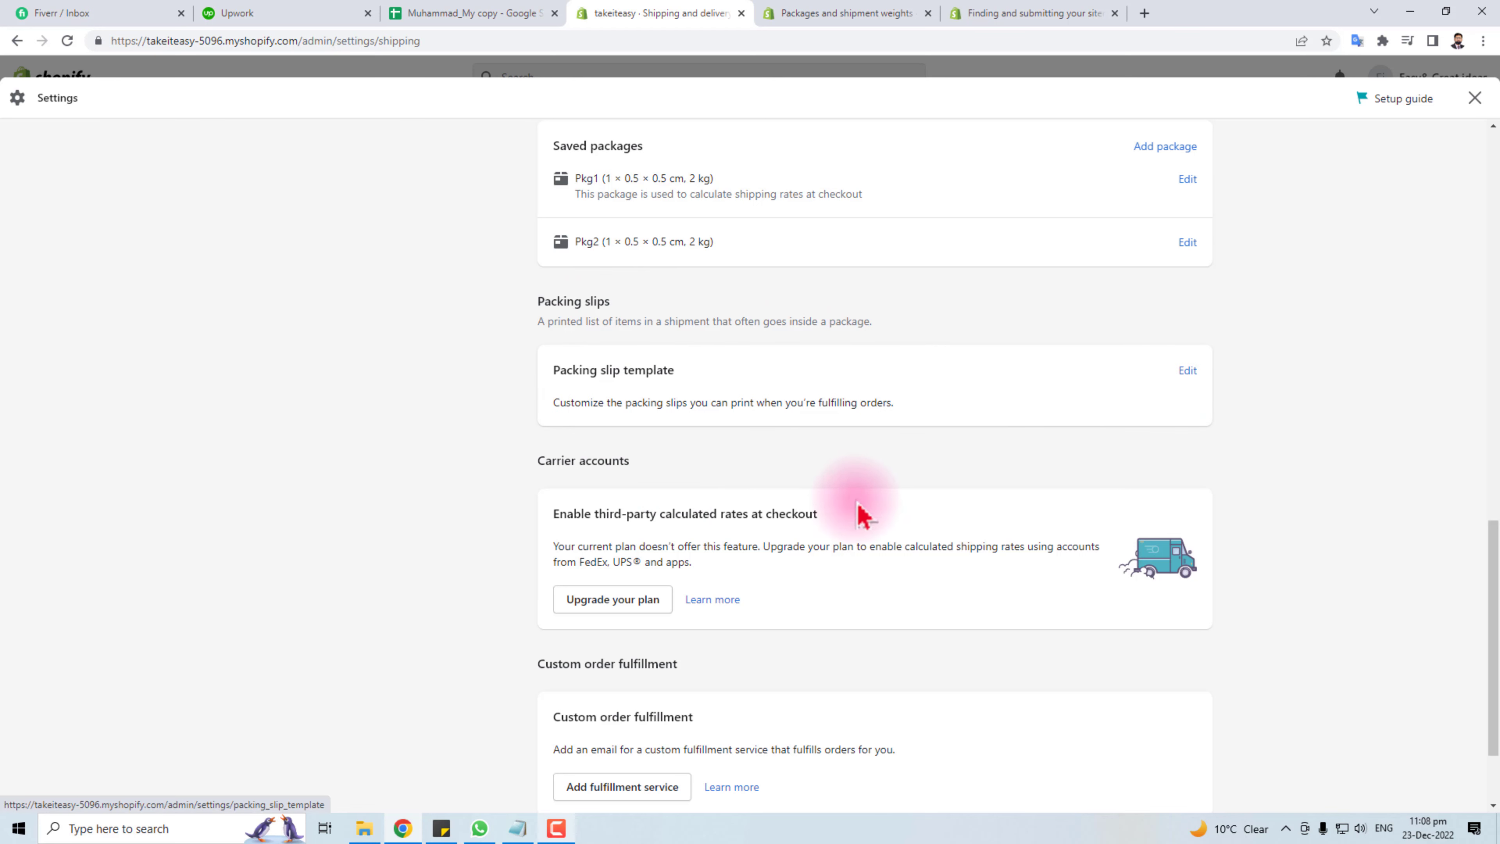
{"action": "left_click_drag", "start_coordinate": [537, 466], "coordinate": [647, 470]}
{"action": "left_click", "coordinate": [827, 601]}
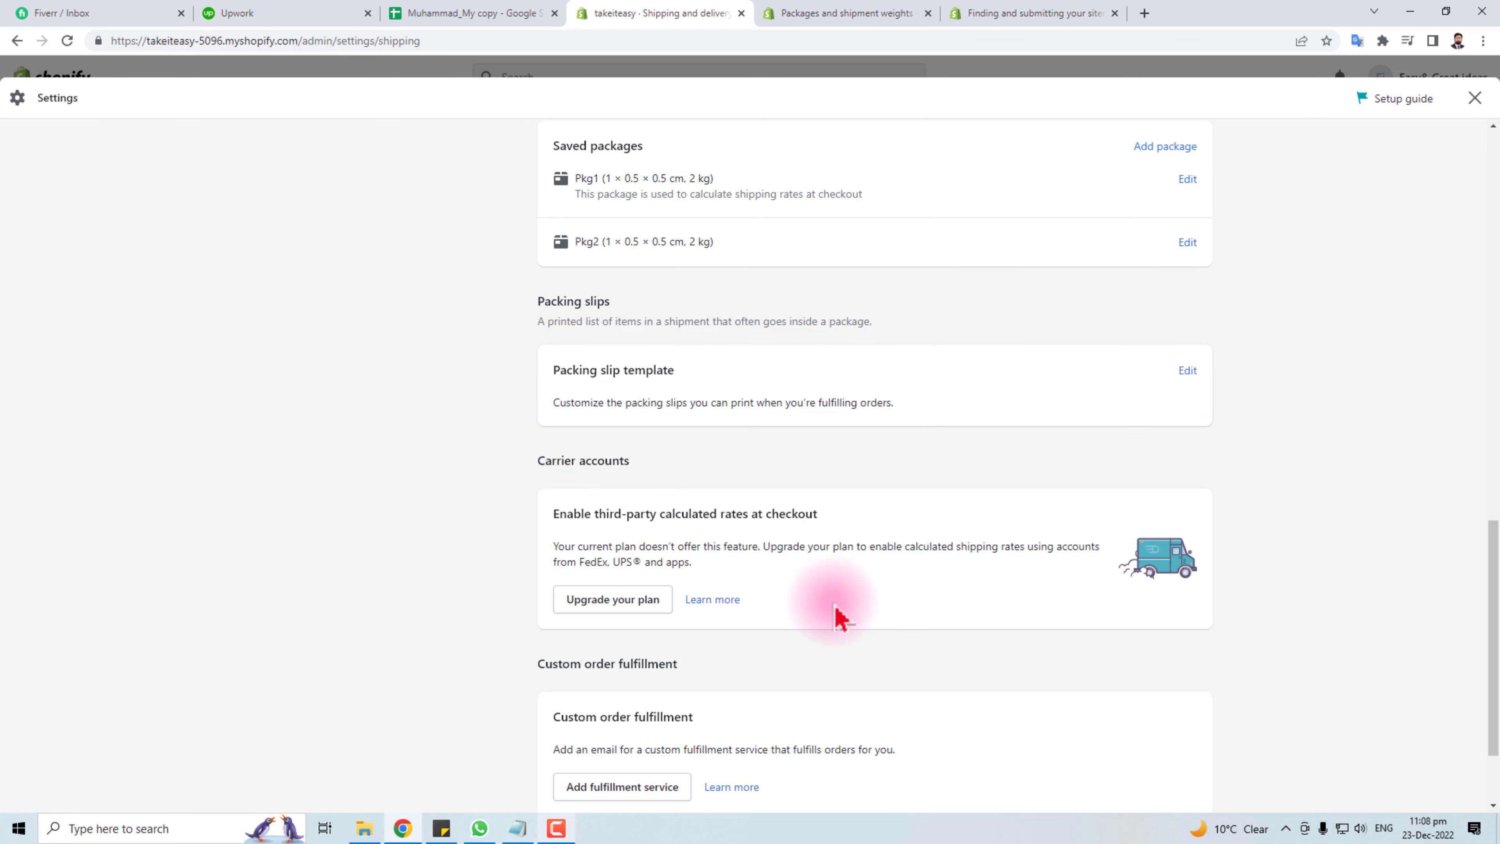
{"action": "scroll", "coordinate": [442, 592], "scroll_direction": "down", "scroll_amount": 2}
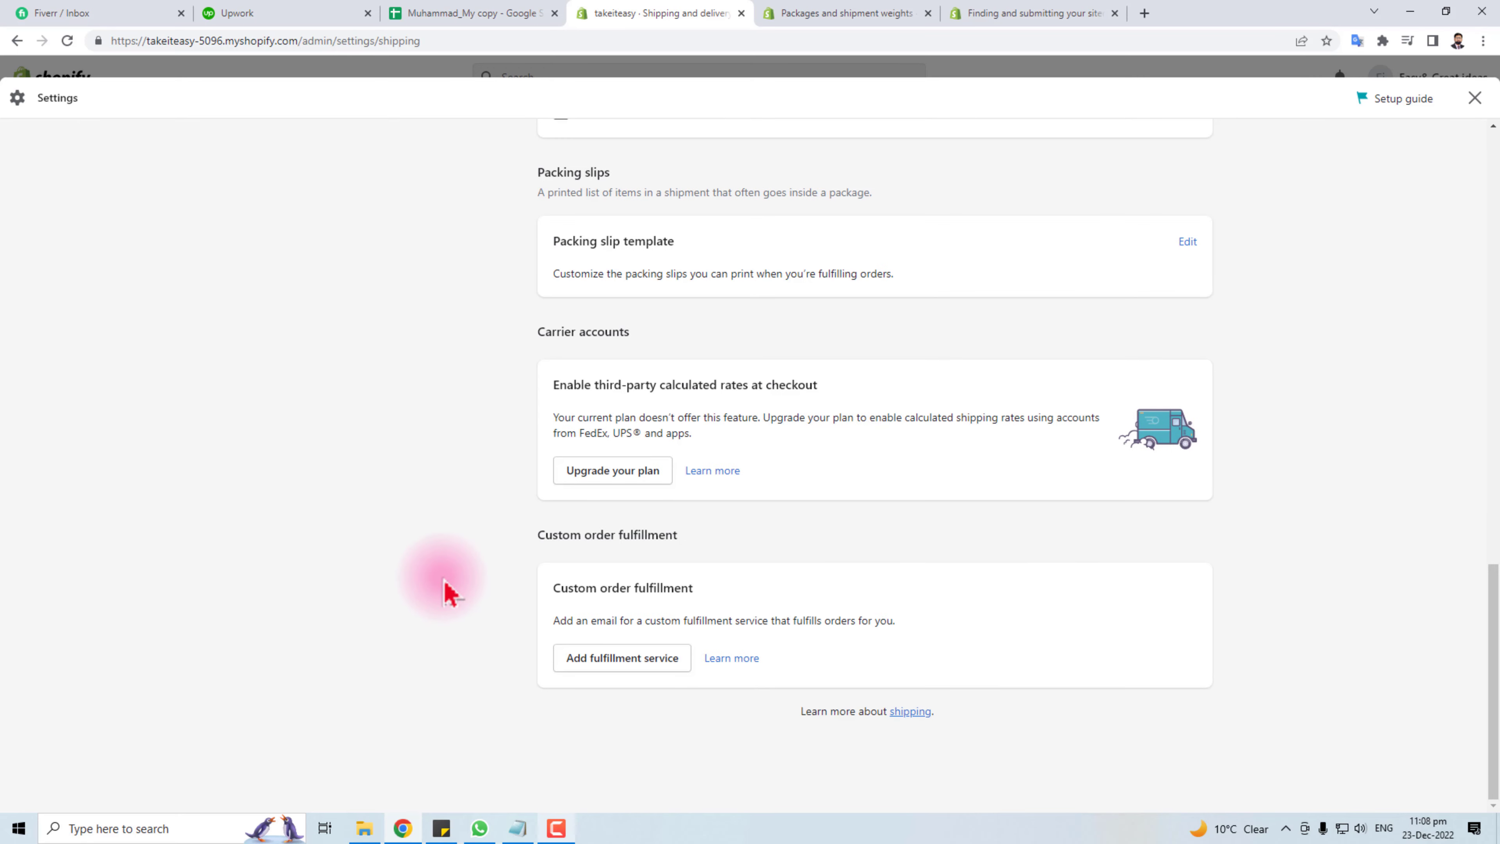
{"action": "left_click_drag", "start_coordinate": [554, 383], "coordinate": [816, 384]}
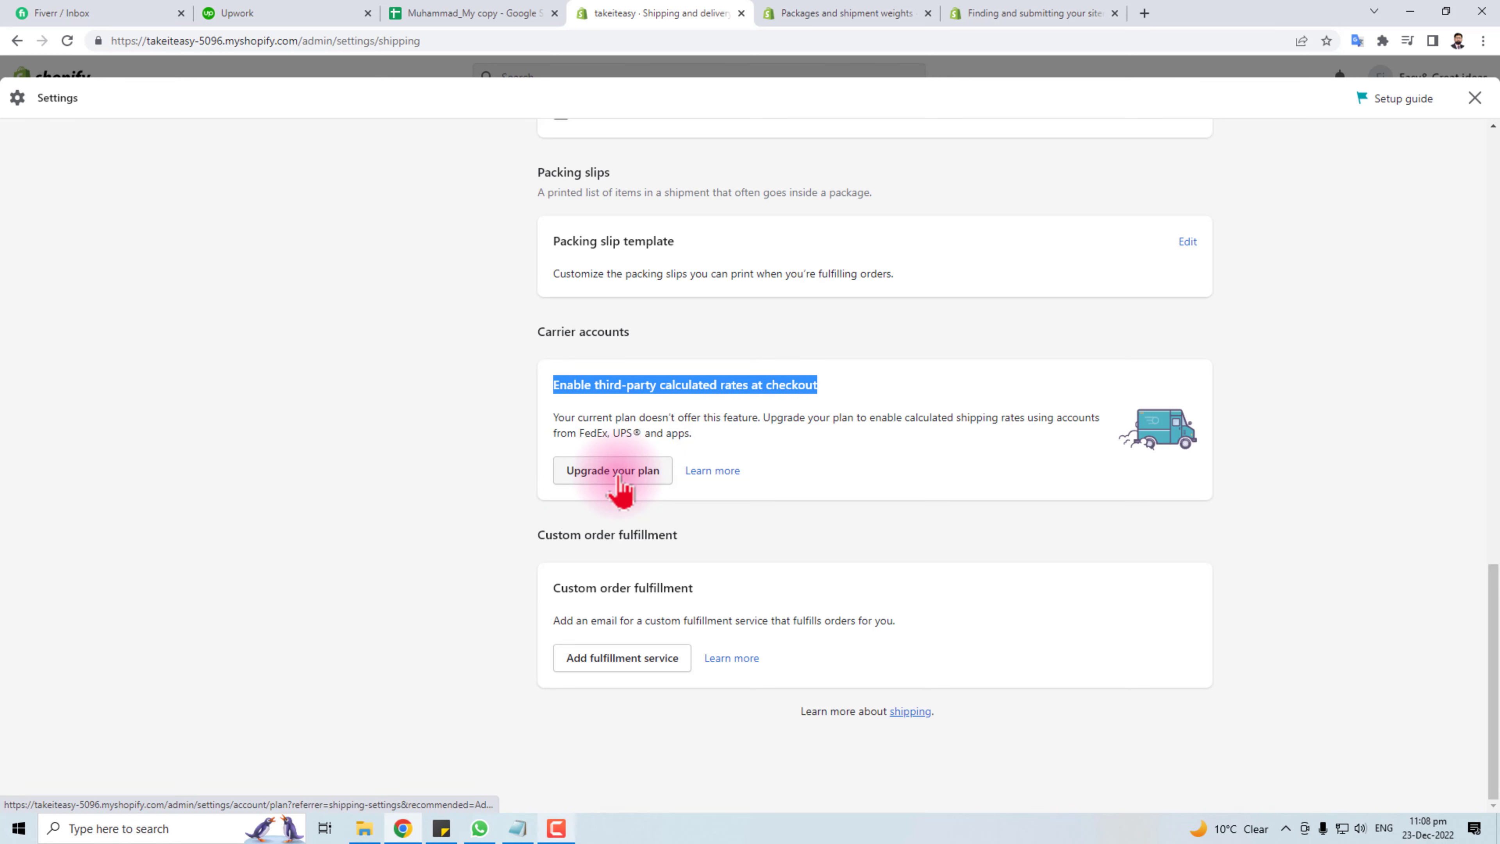
{"action": "double_click", "coordinate": [586, 432]}
{"action": "left_click_drag", "start_coordinate": [613, 433], "coordinate": [628, 433]}
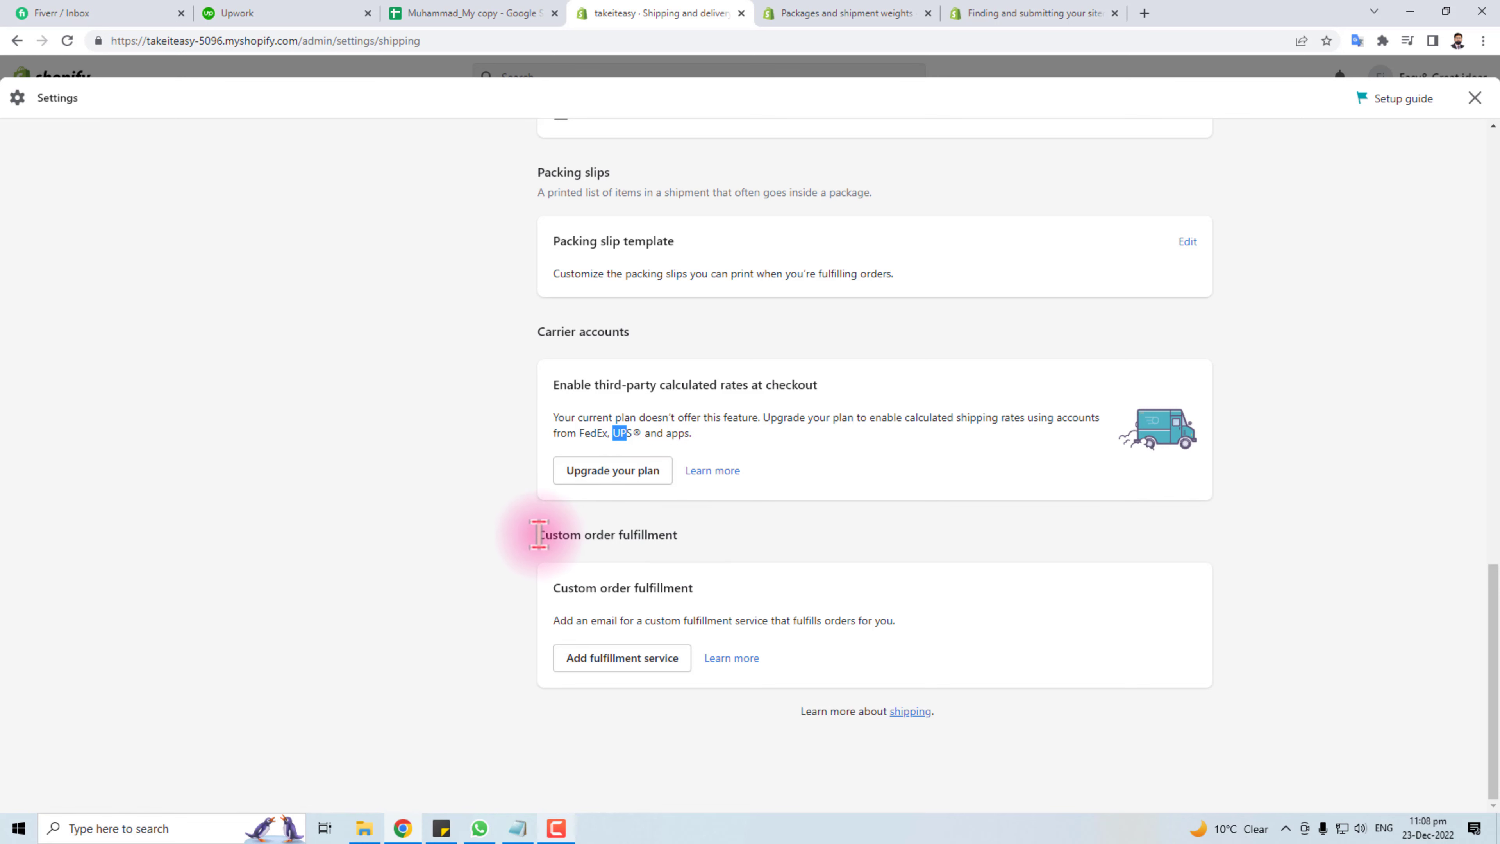
{"action": "left_click_drag", "start_coordinate": [535, 534], "coordinate": [712, 546]}
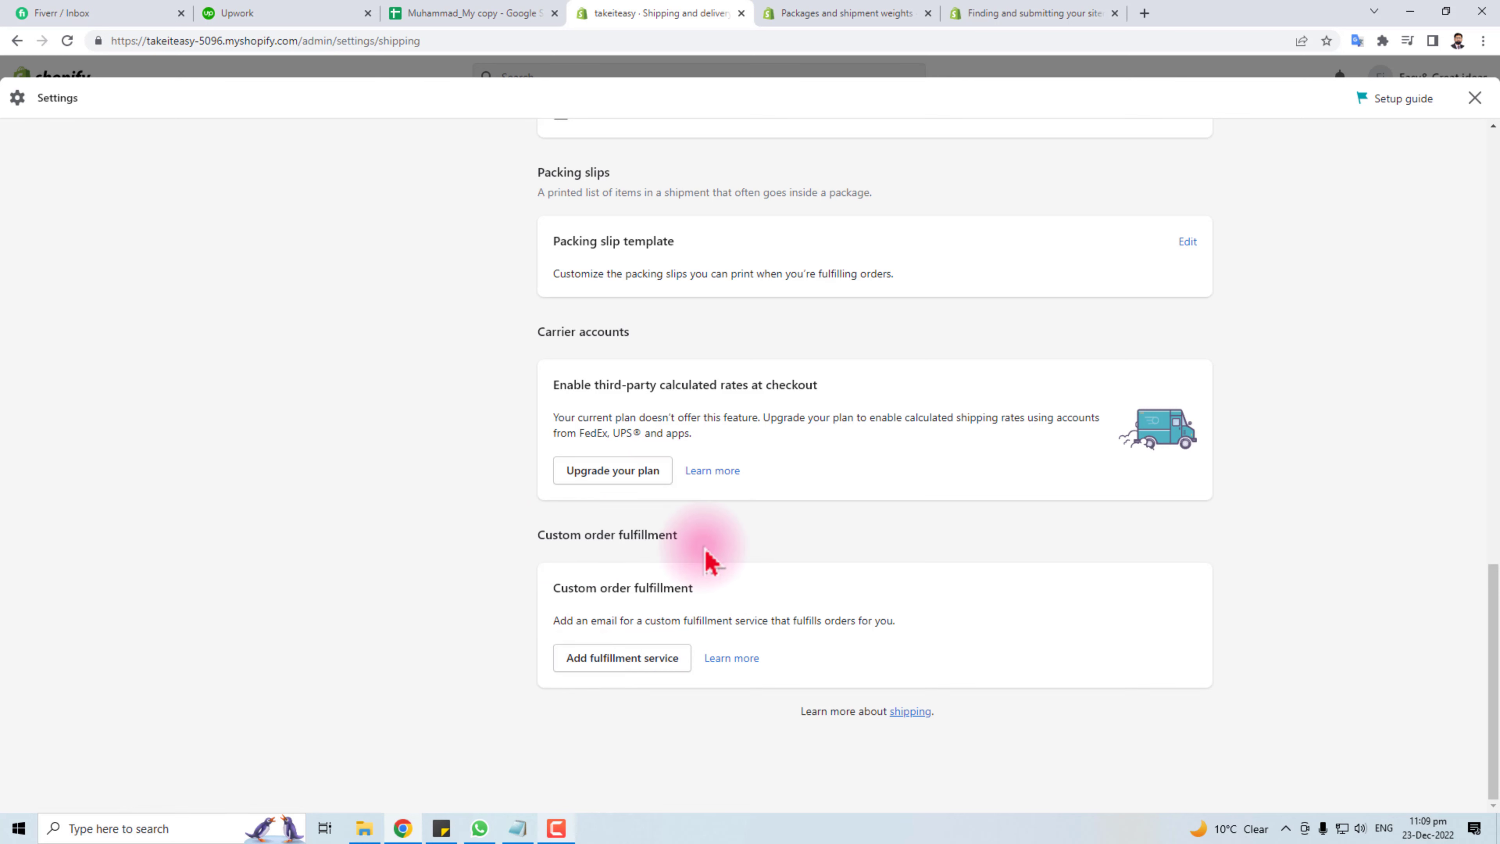
{"action": "left_click", "coordinate": [626, 658]}
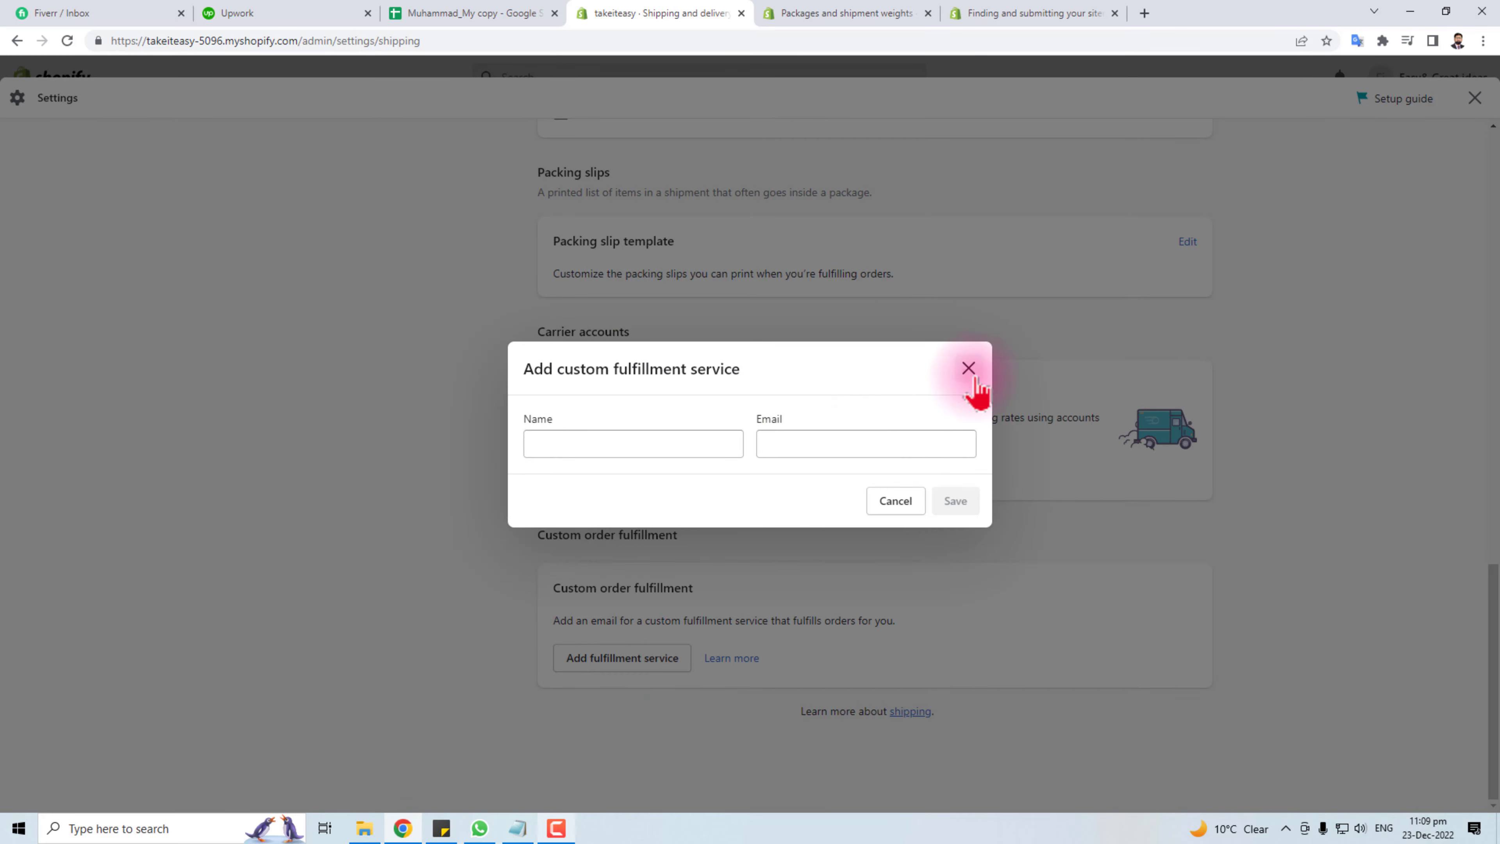
{"action": "left_click", "coordinate": [969, 369]}
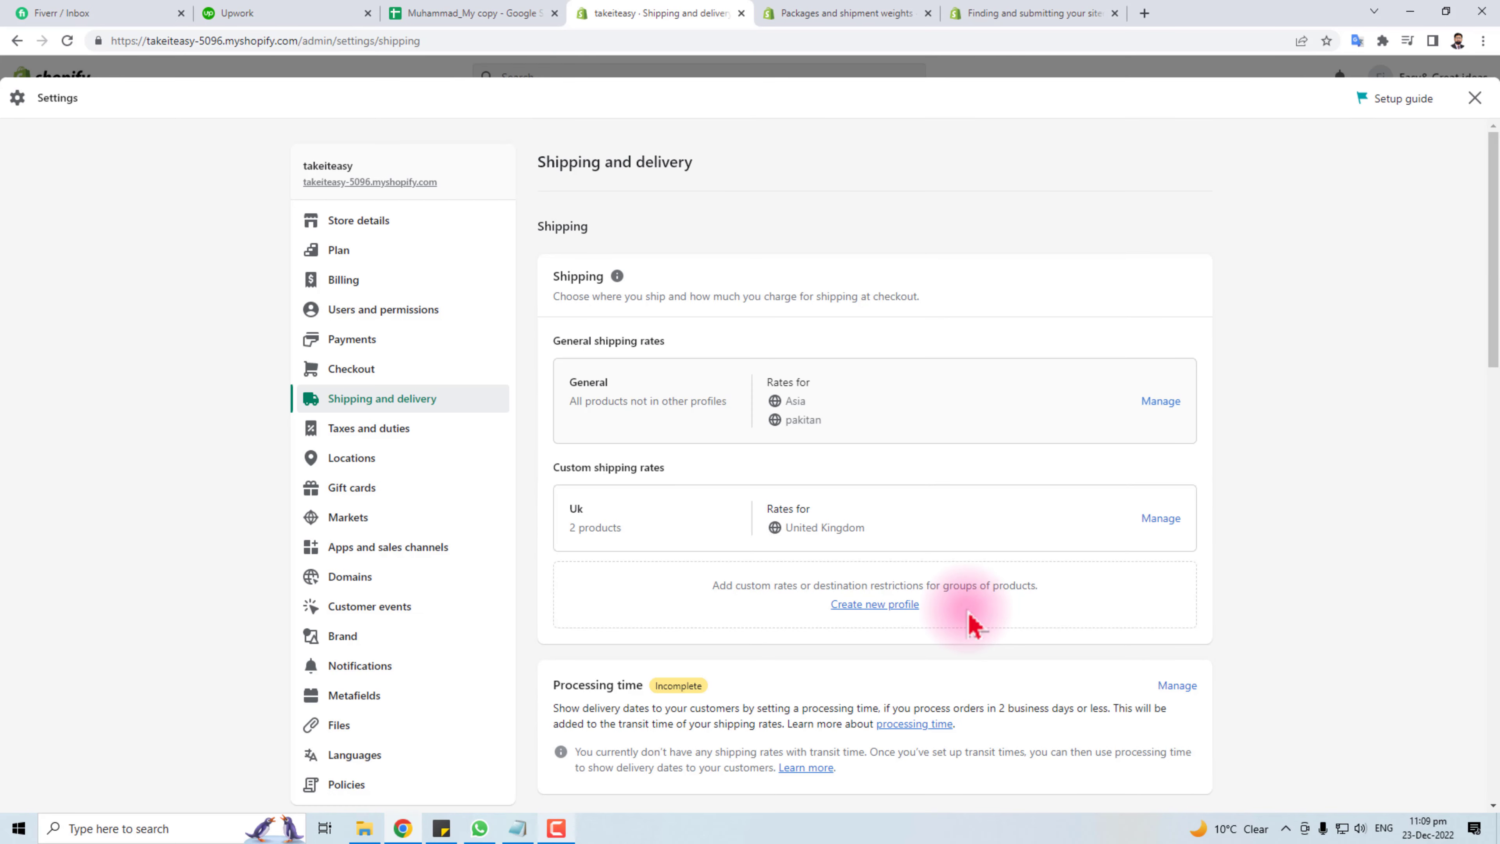